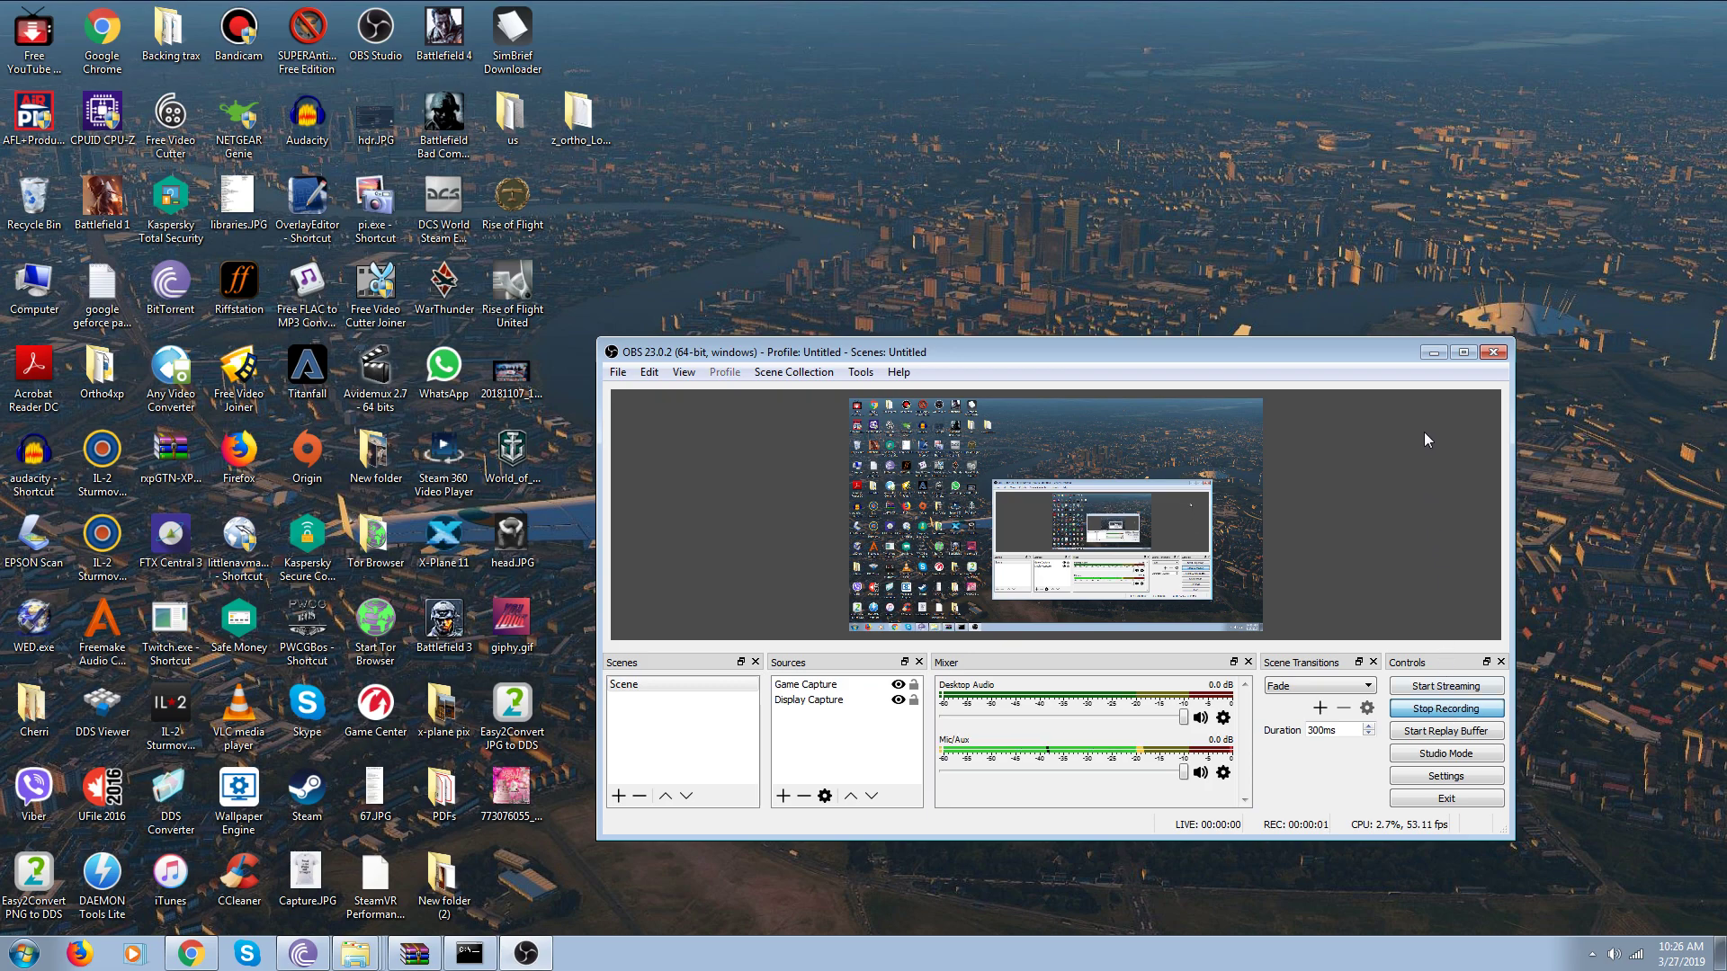
# Open the Ortho4xp folder from the desktop, look through its contents down to the Python scripts, and close it.
pyautogui.click(1436, 353)
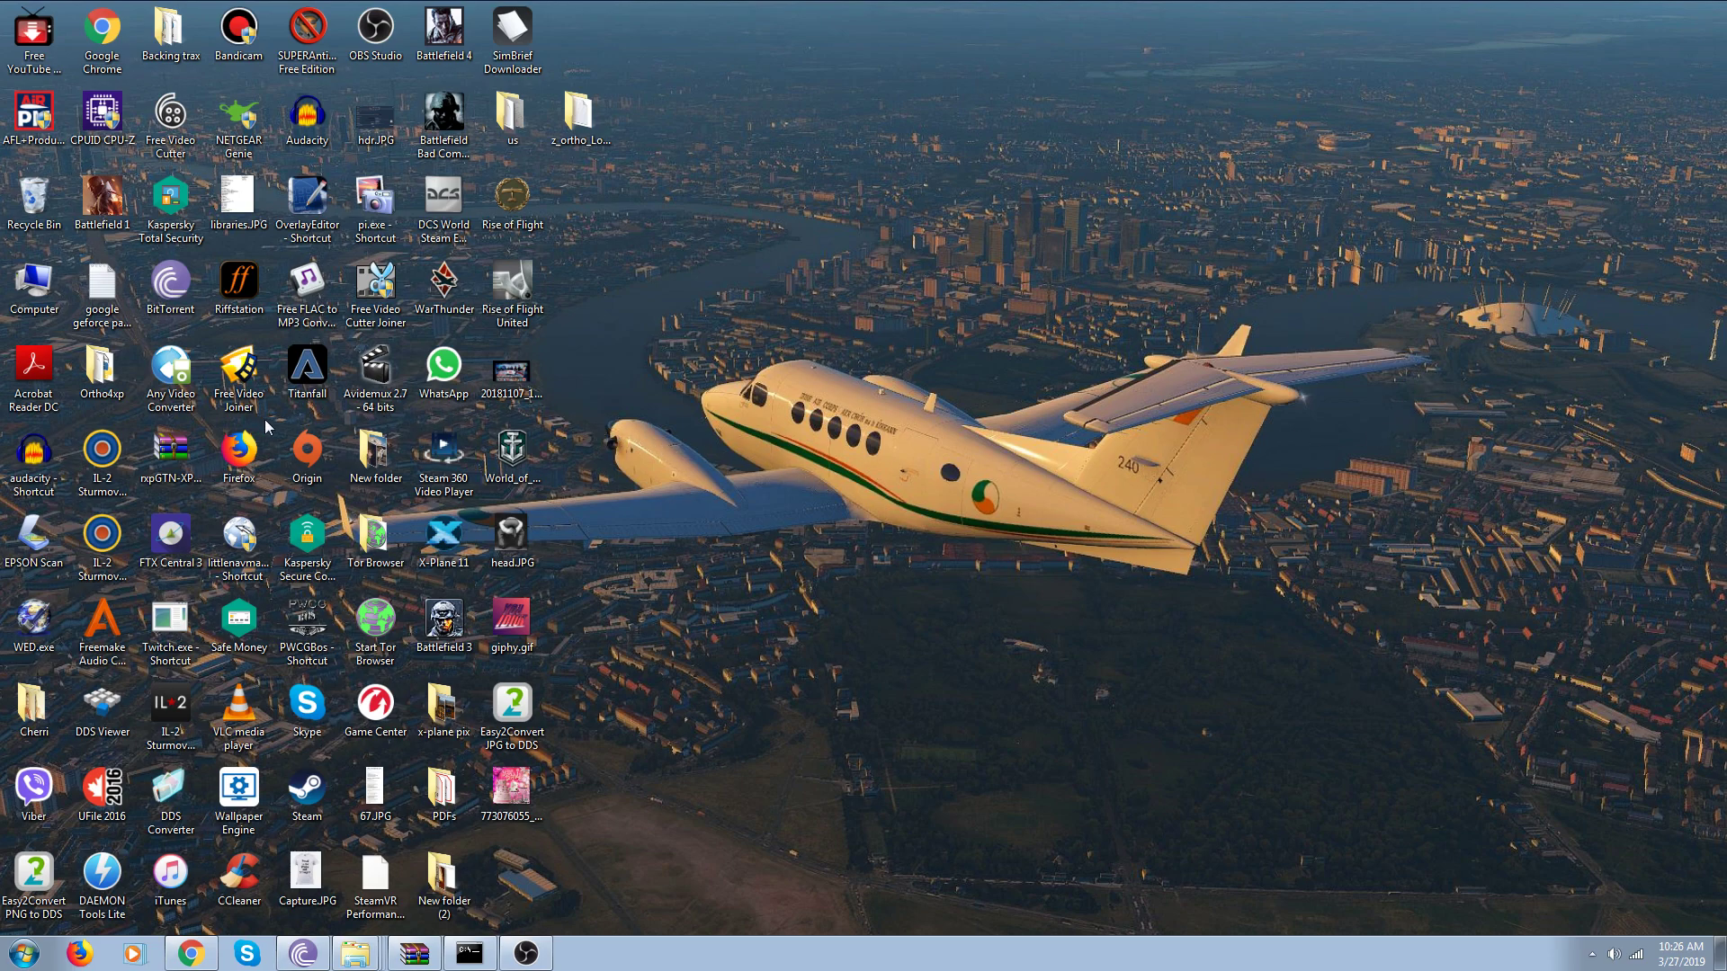
pyautogui.doubleClick(102, 371)
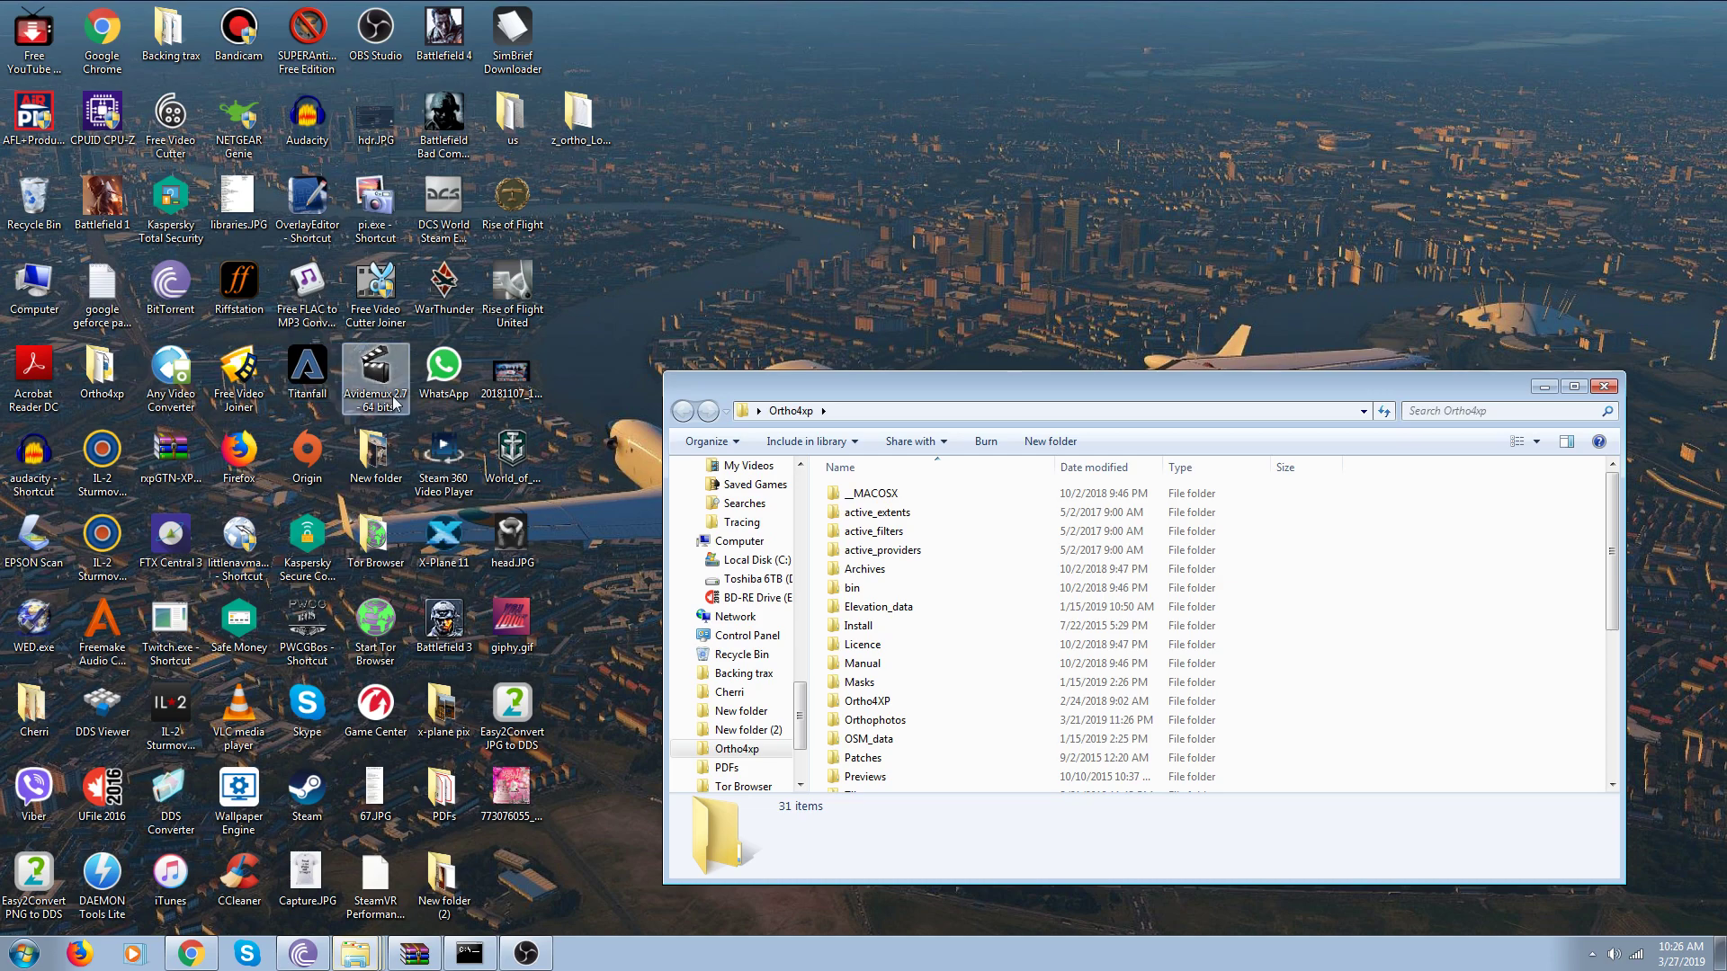
pyautogui.scroll(-5, 989, 521)
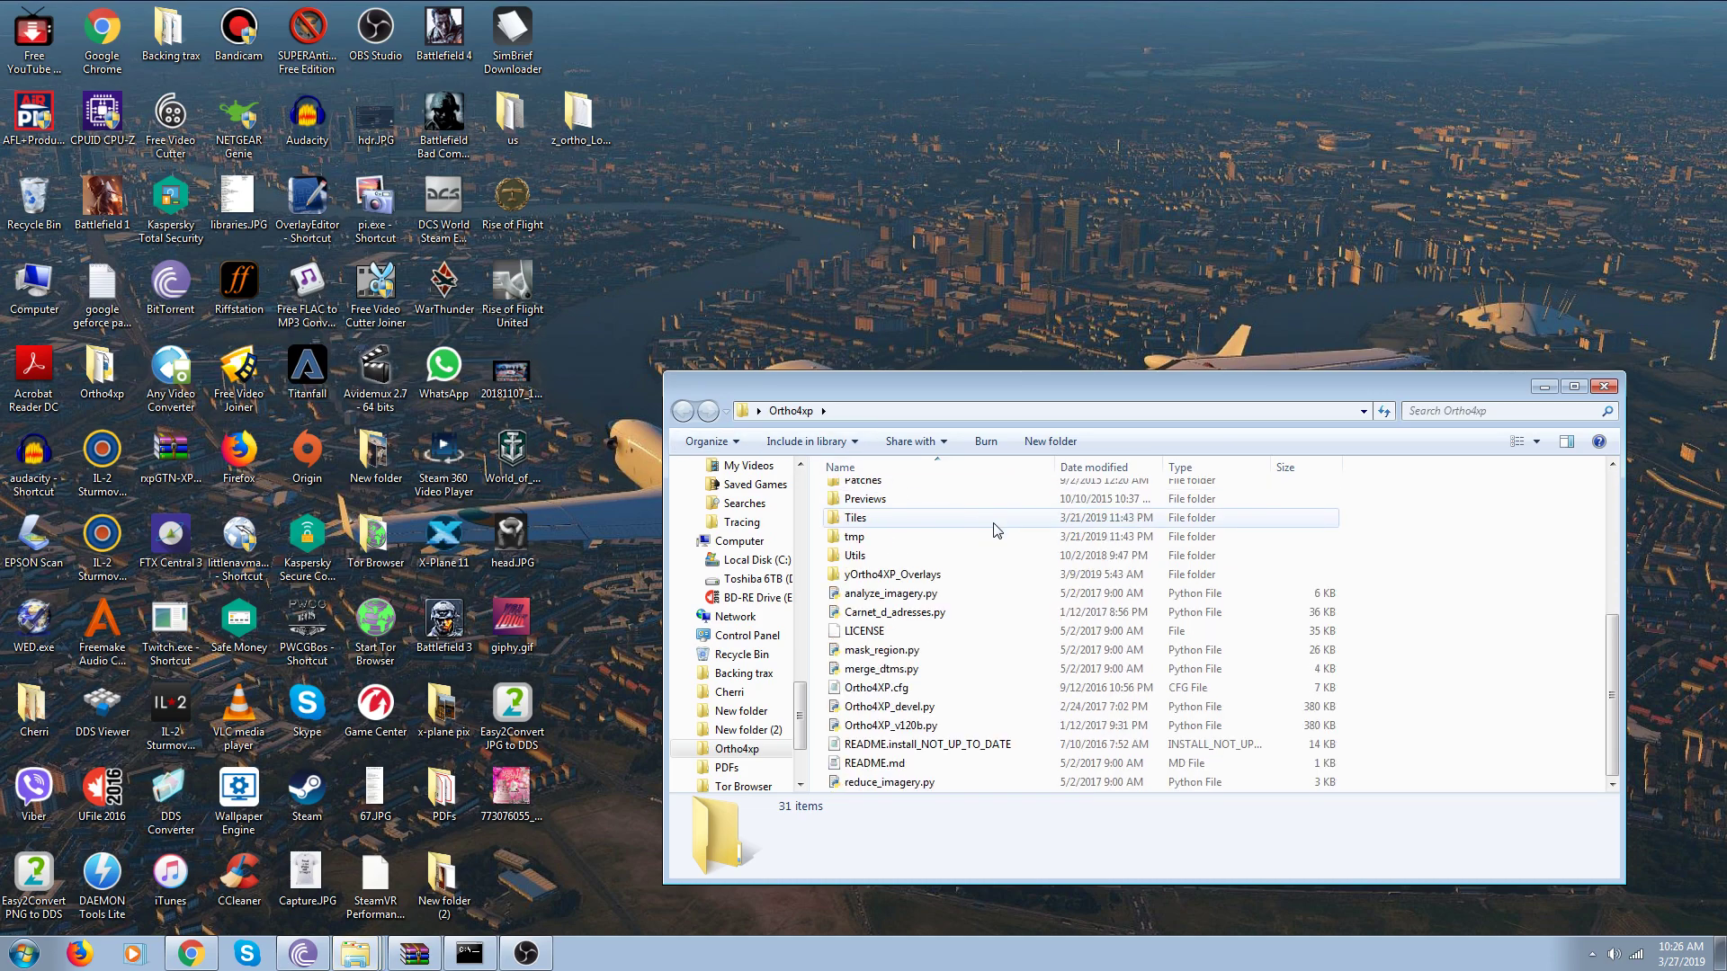
pyautogui.click(1602, 388)
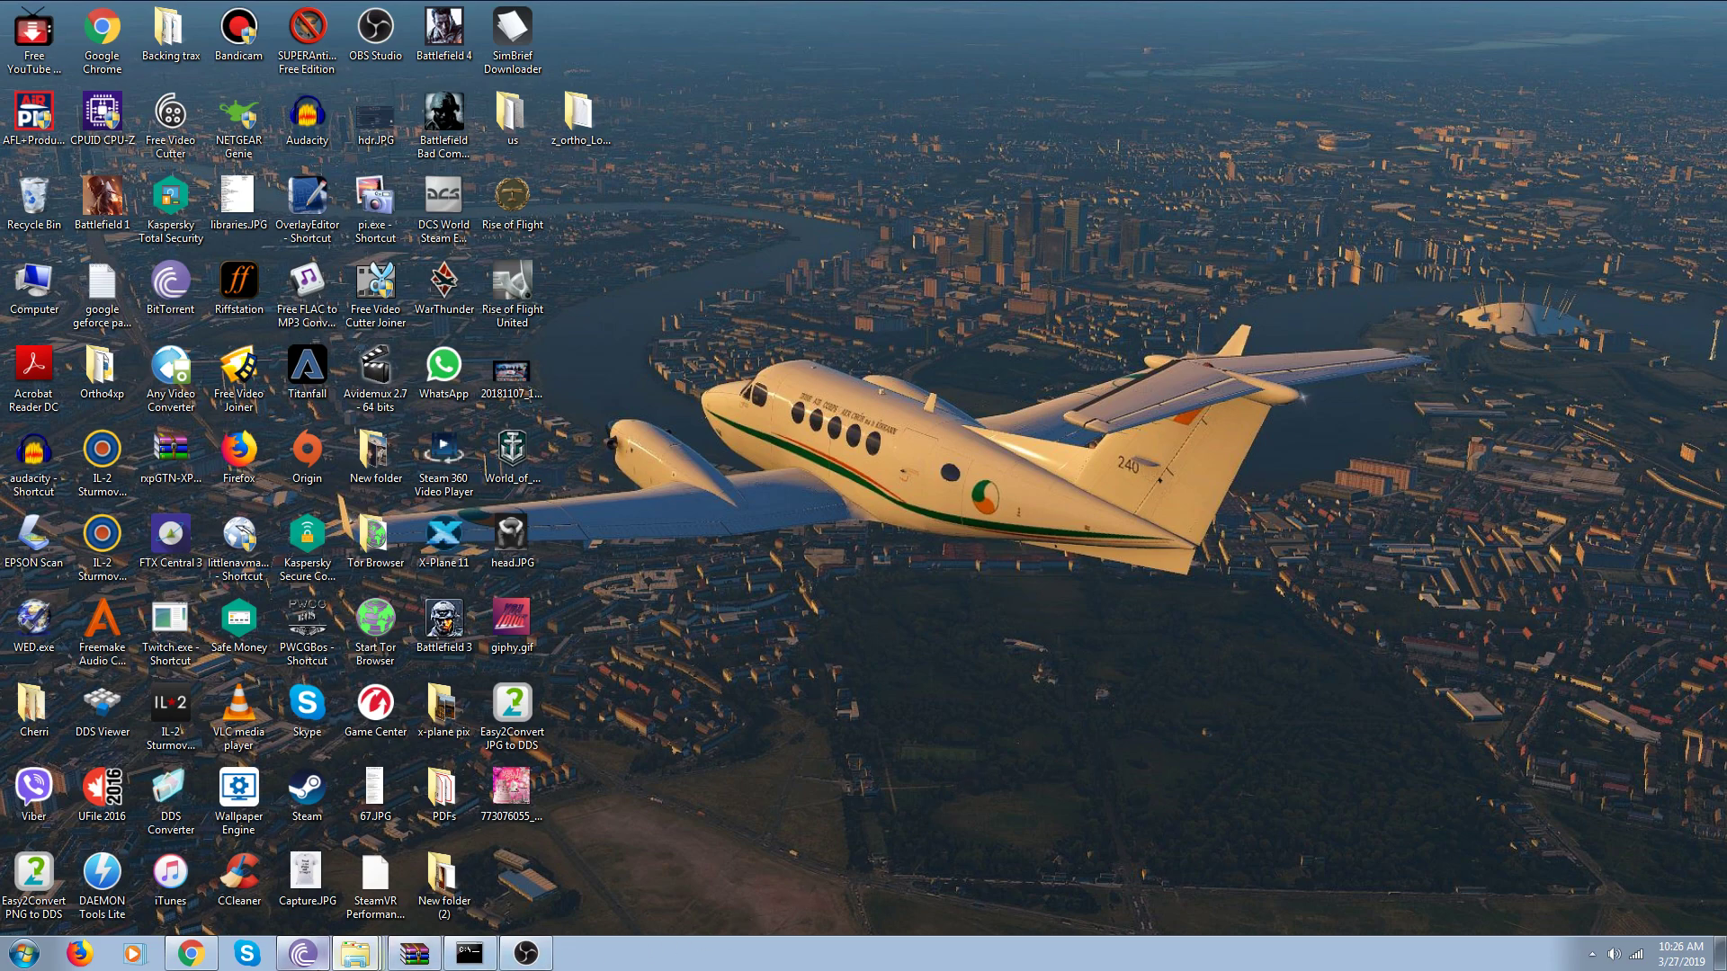
# Switch to Chrome and download Wyoming_torrent_fixed.zip from the US Orthophotos file page on the X-Plane forums.
pyautogui.click(195, 957)
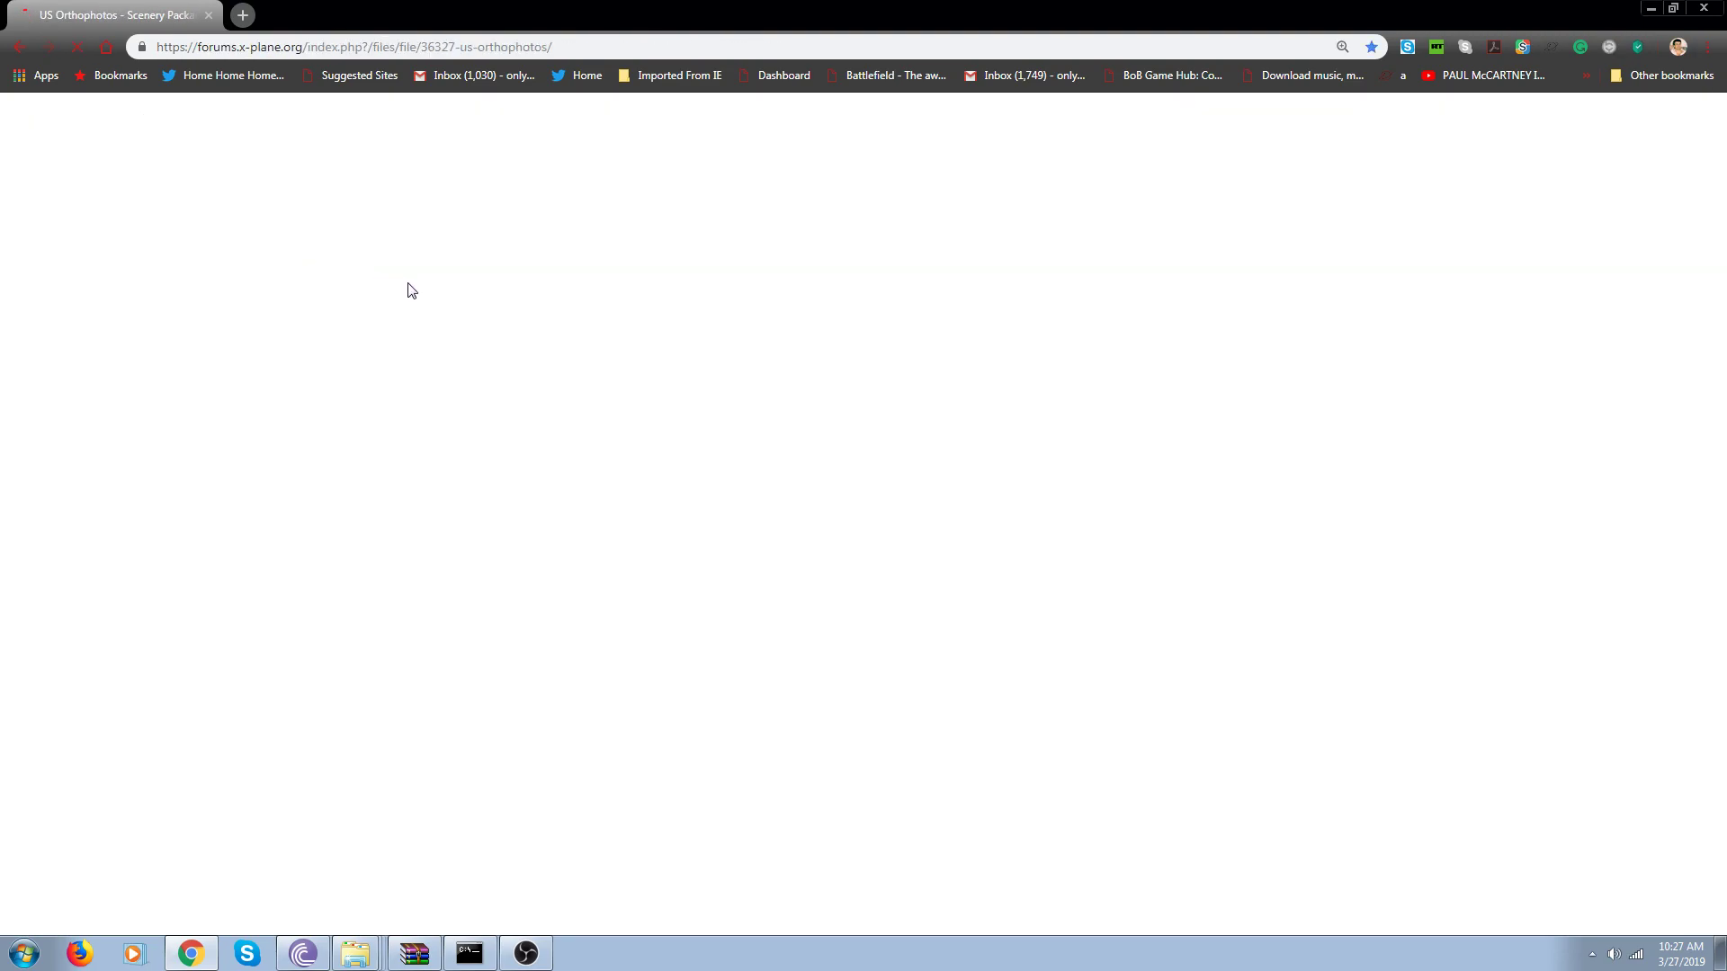
pyautogui.scroll(-7, 587, 340)
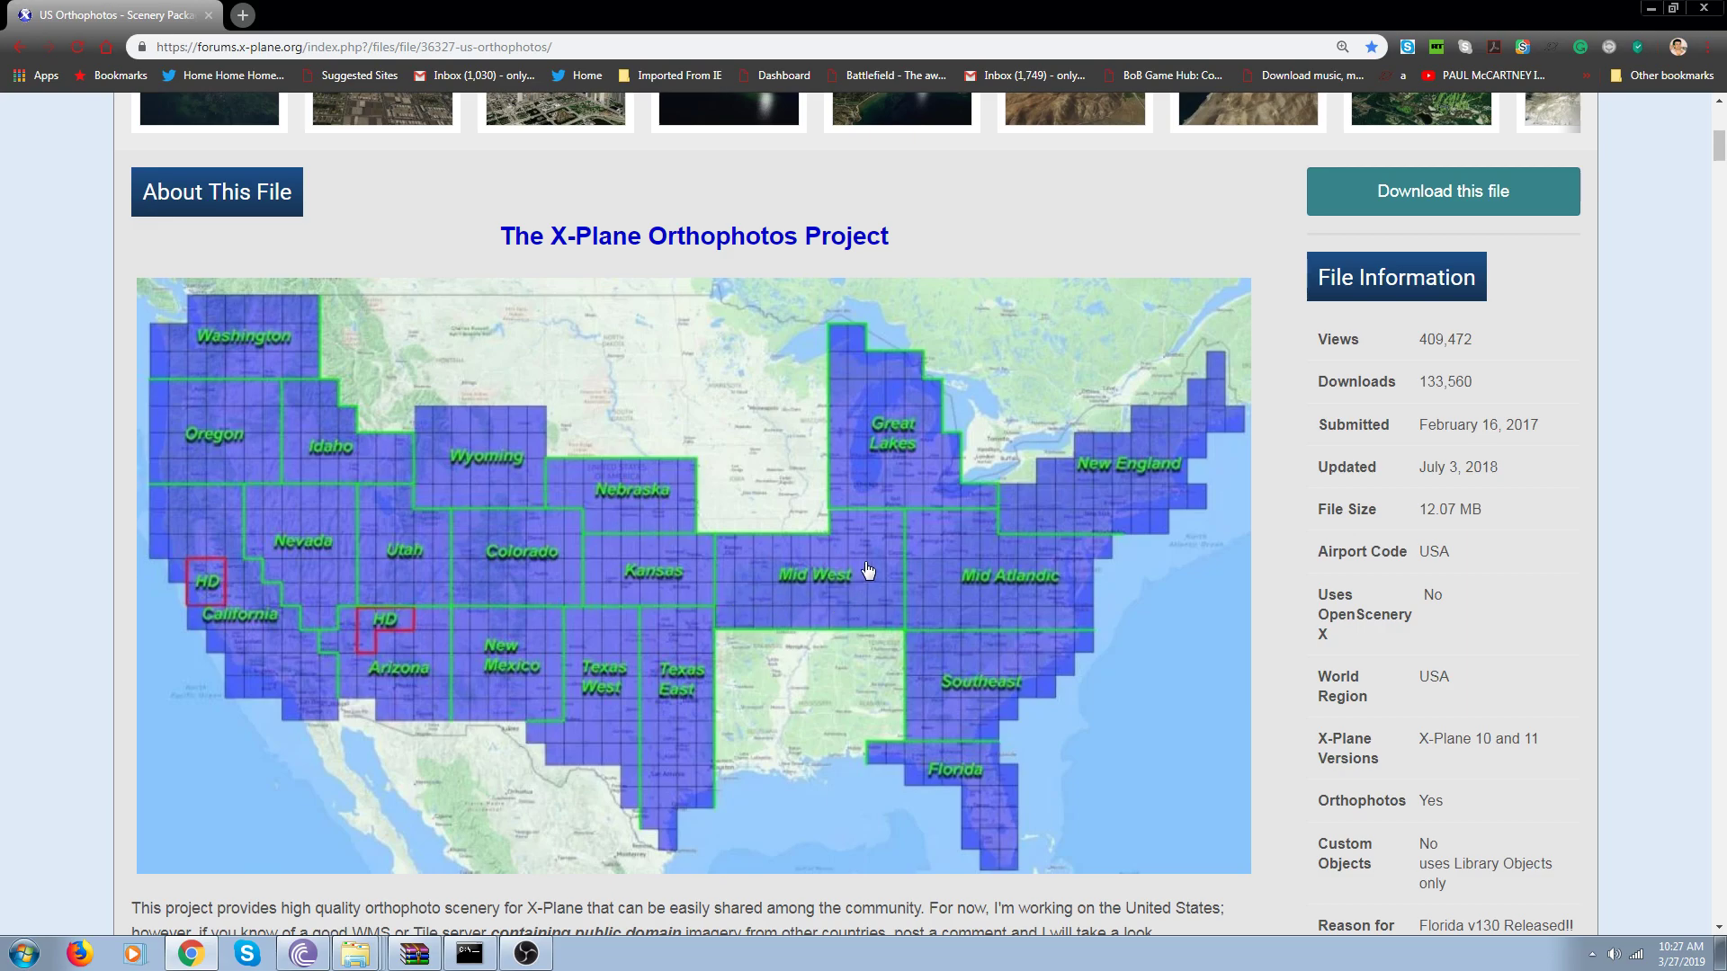
pyautogui.click(1365, 203)
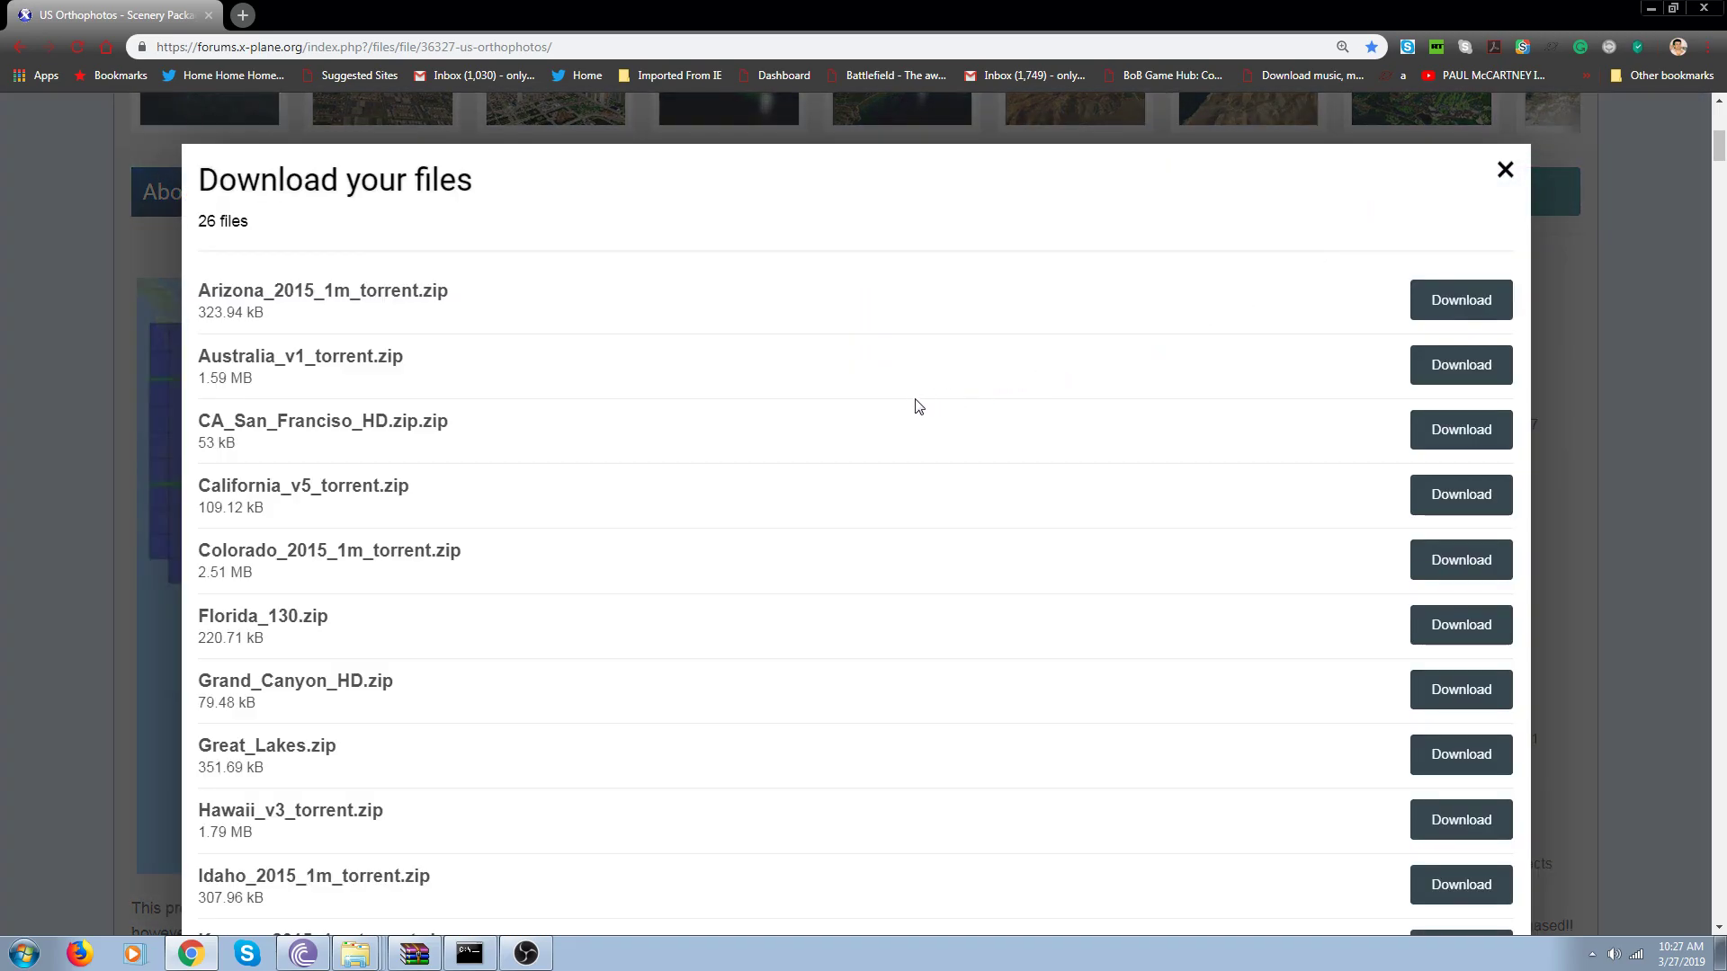
pyautogui.scroll(-2, 909, 411)
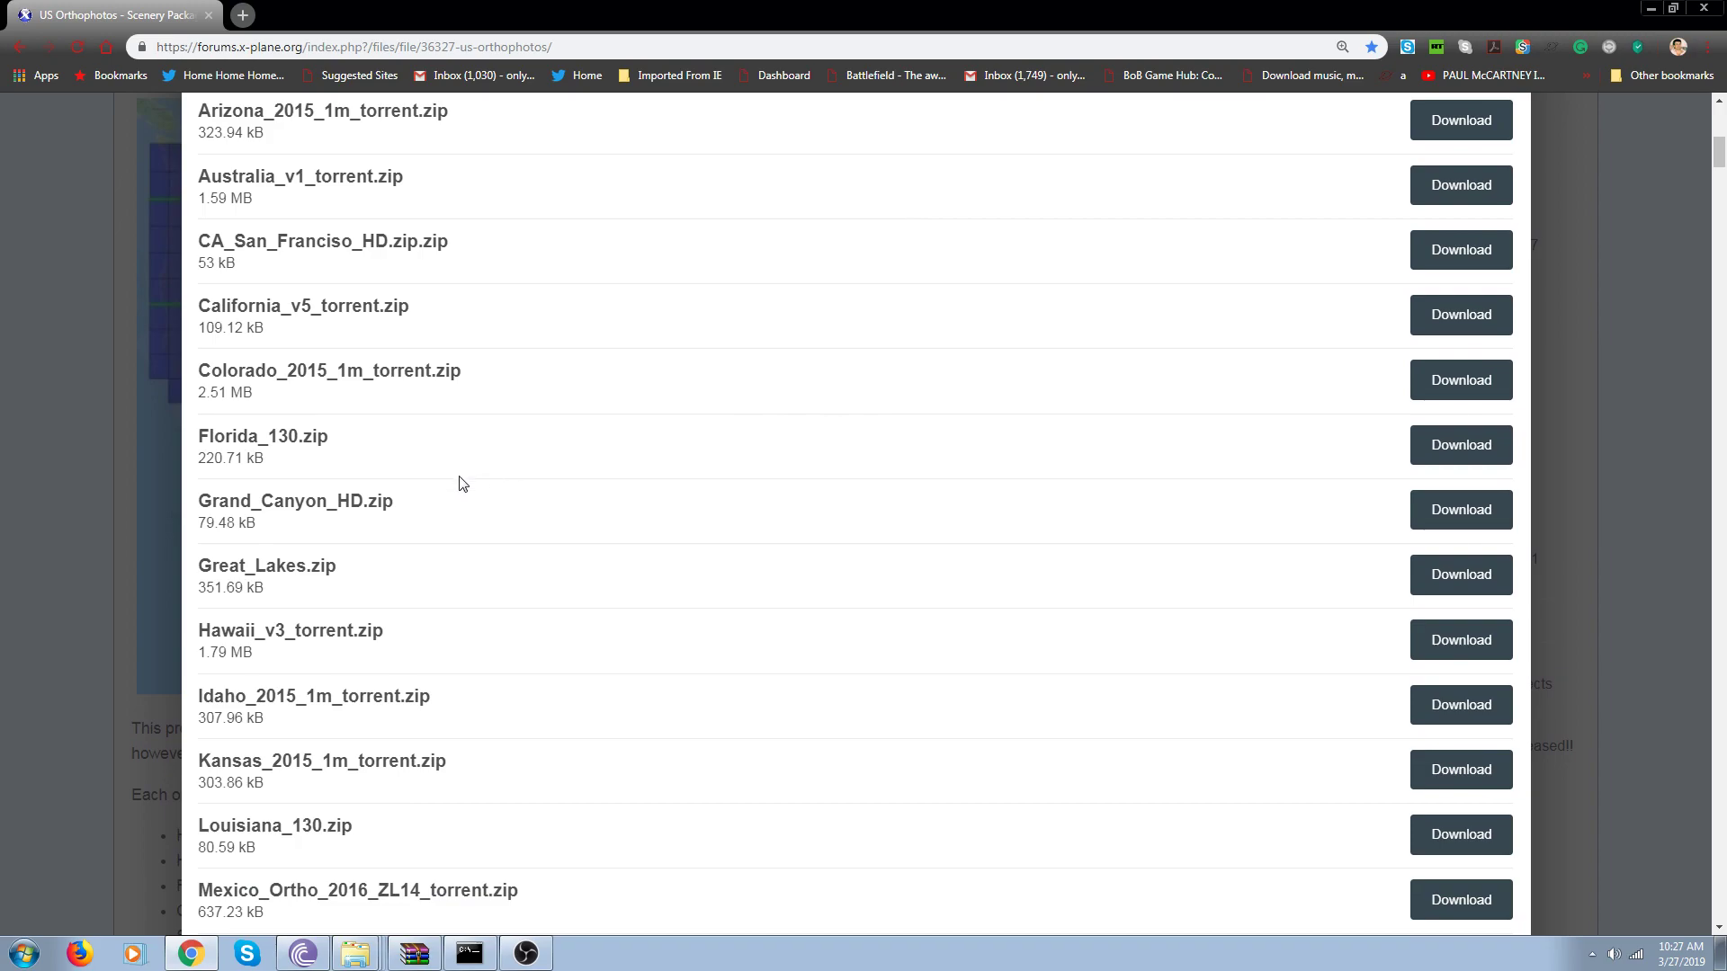
pyautogui.scroll(-1, 438, 490)
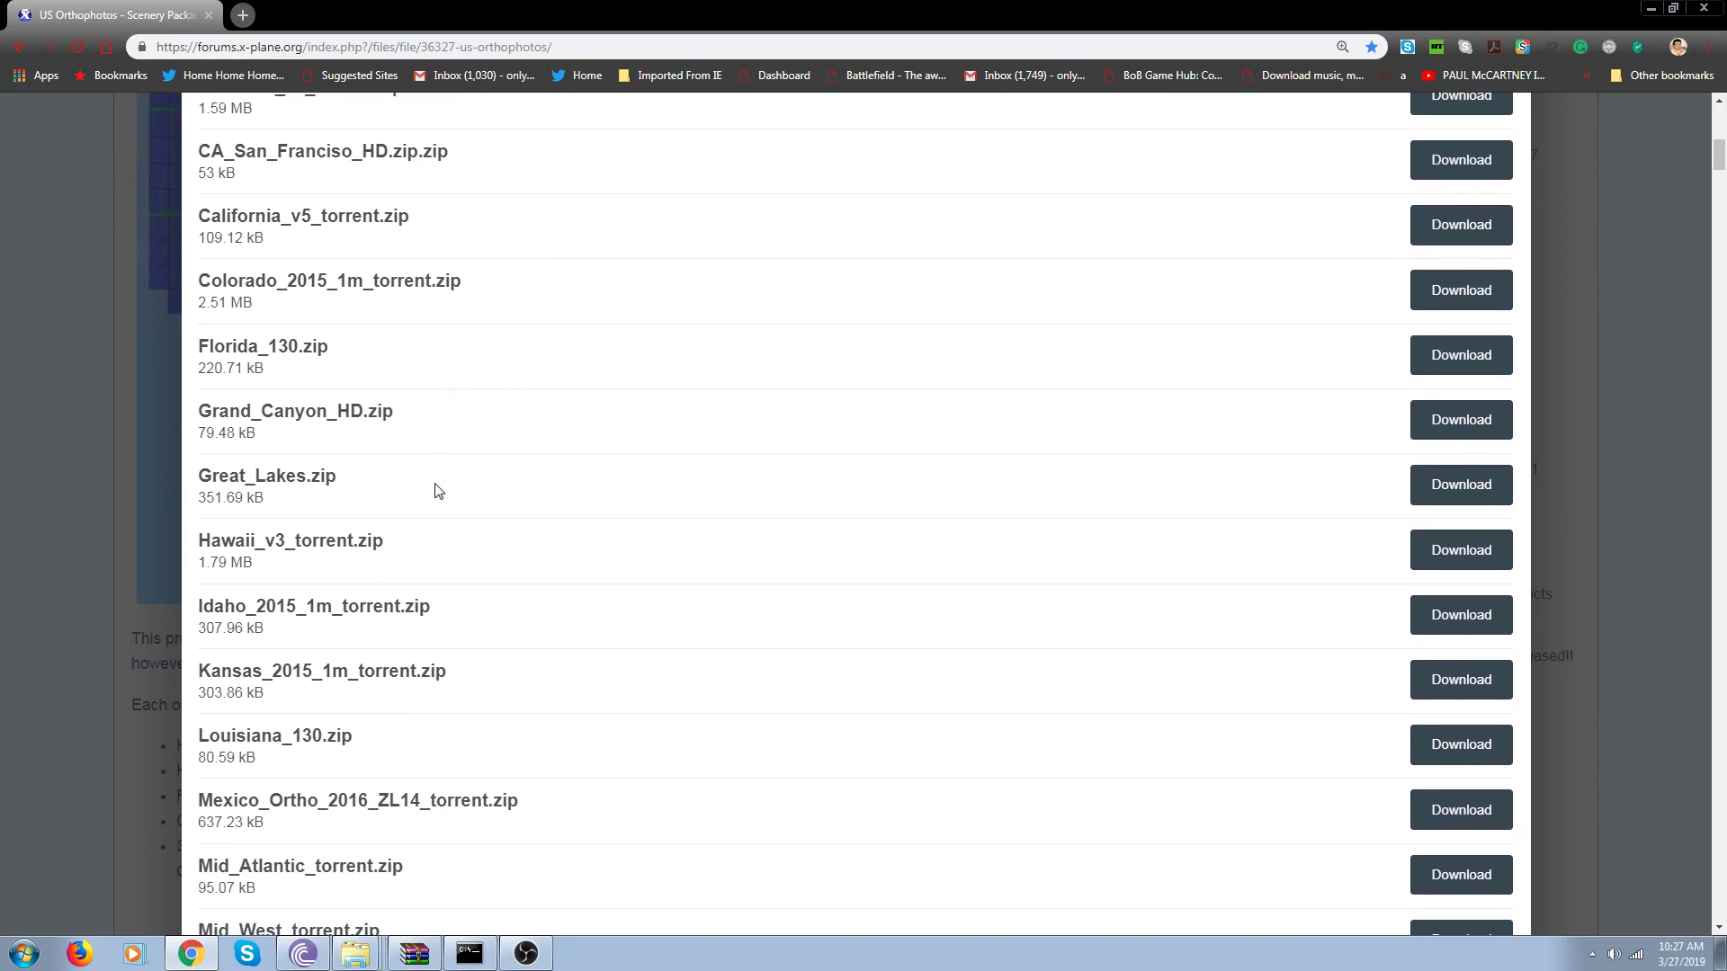
pyautogui.scroll(-5, 438, 490)
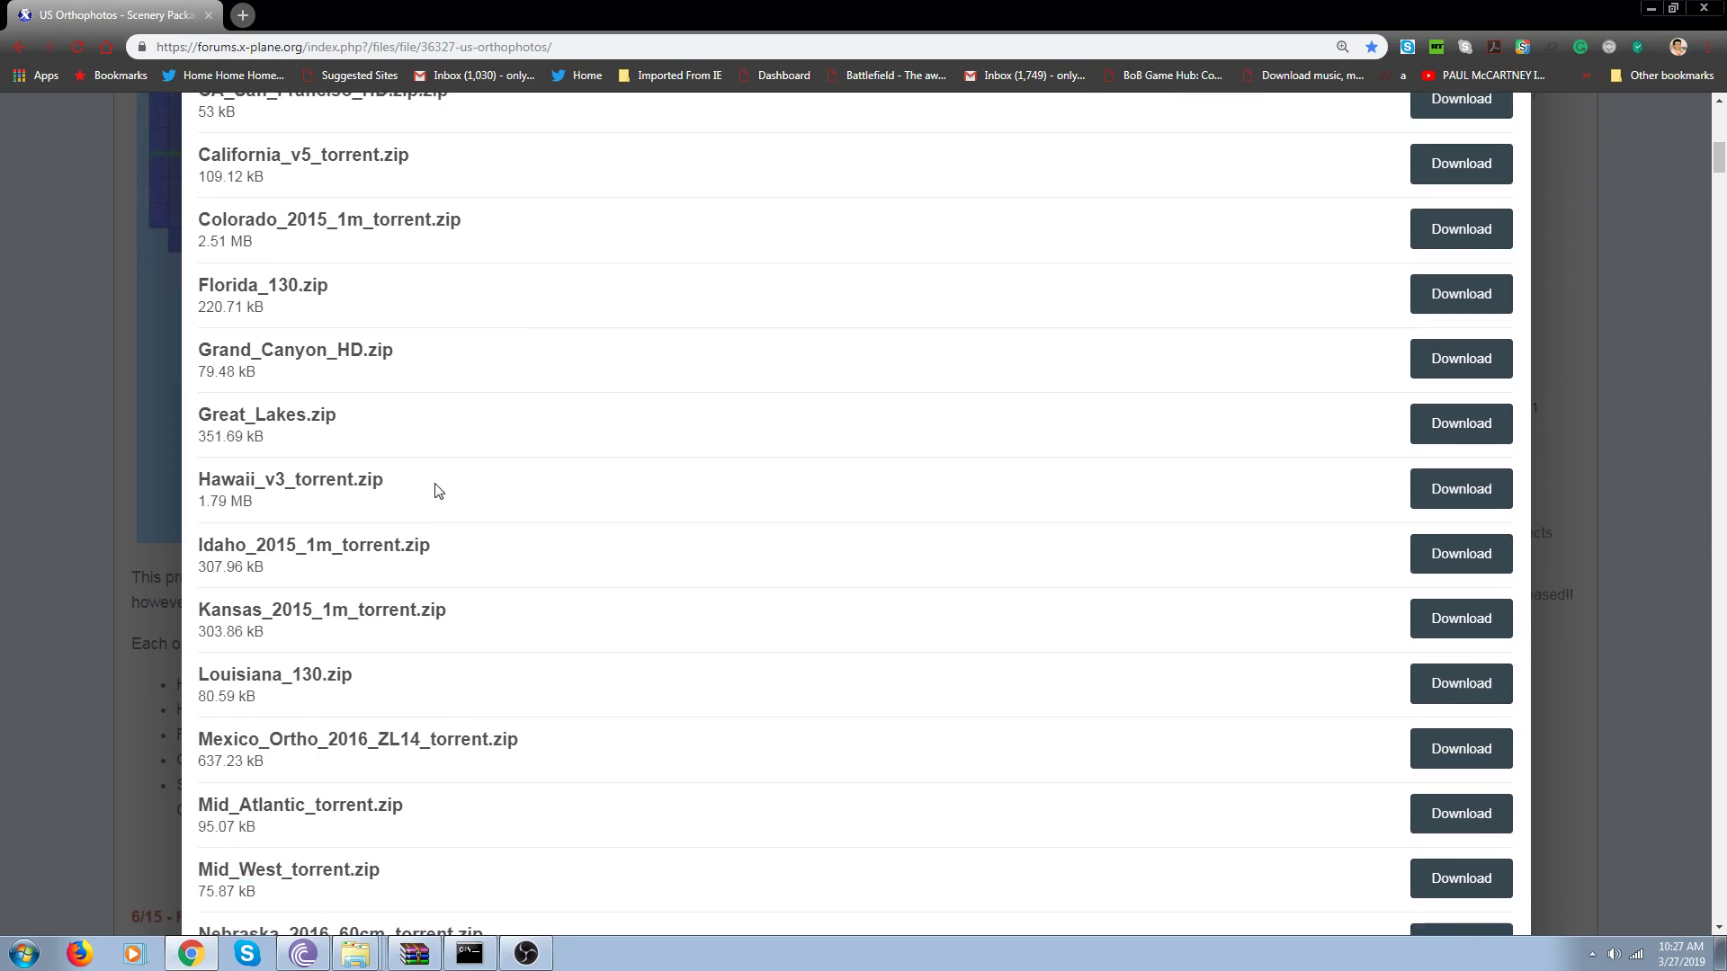
pyautogui.scroll(-1, 438, 490)
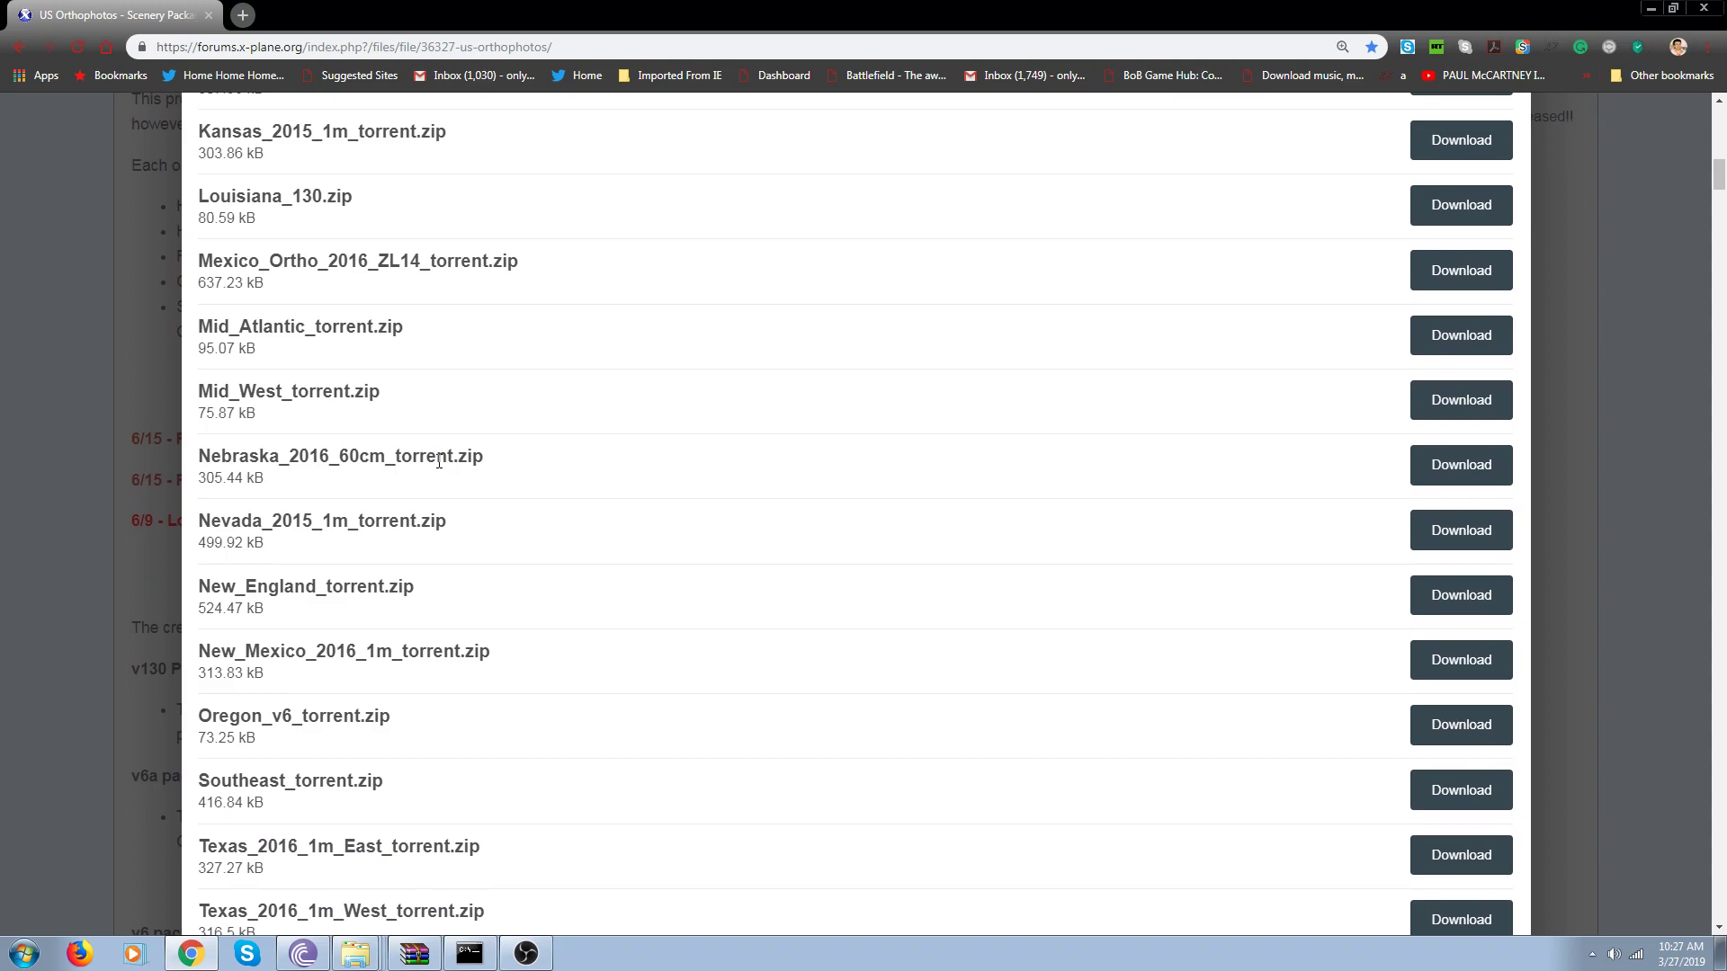
pyautogui.scroll(-6, 438, 462)
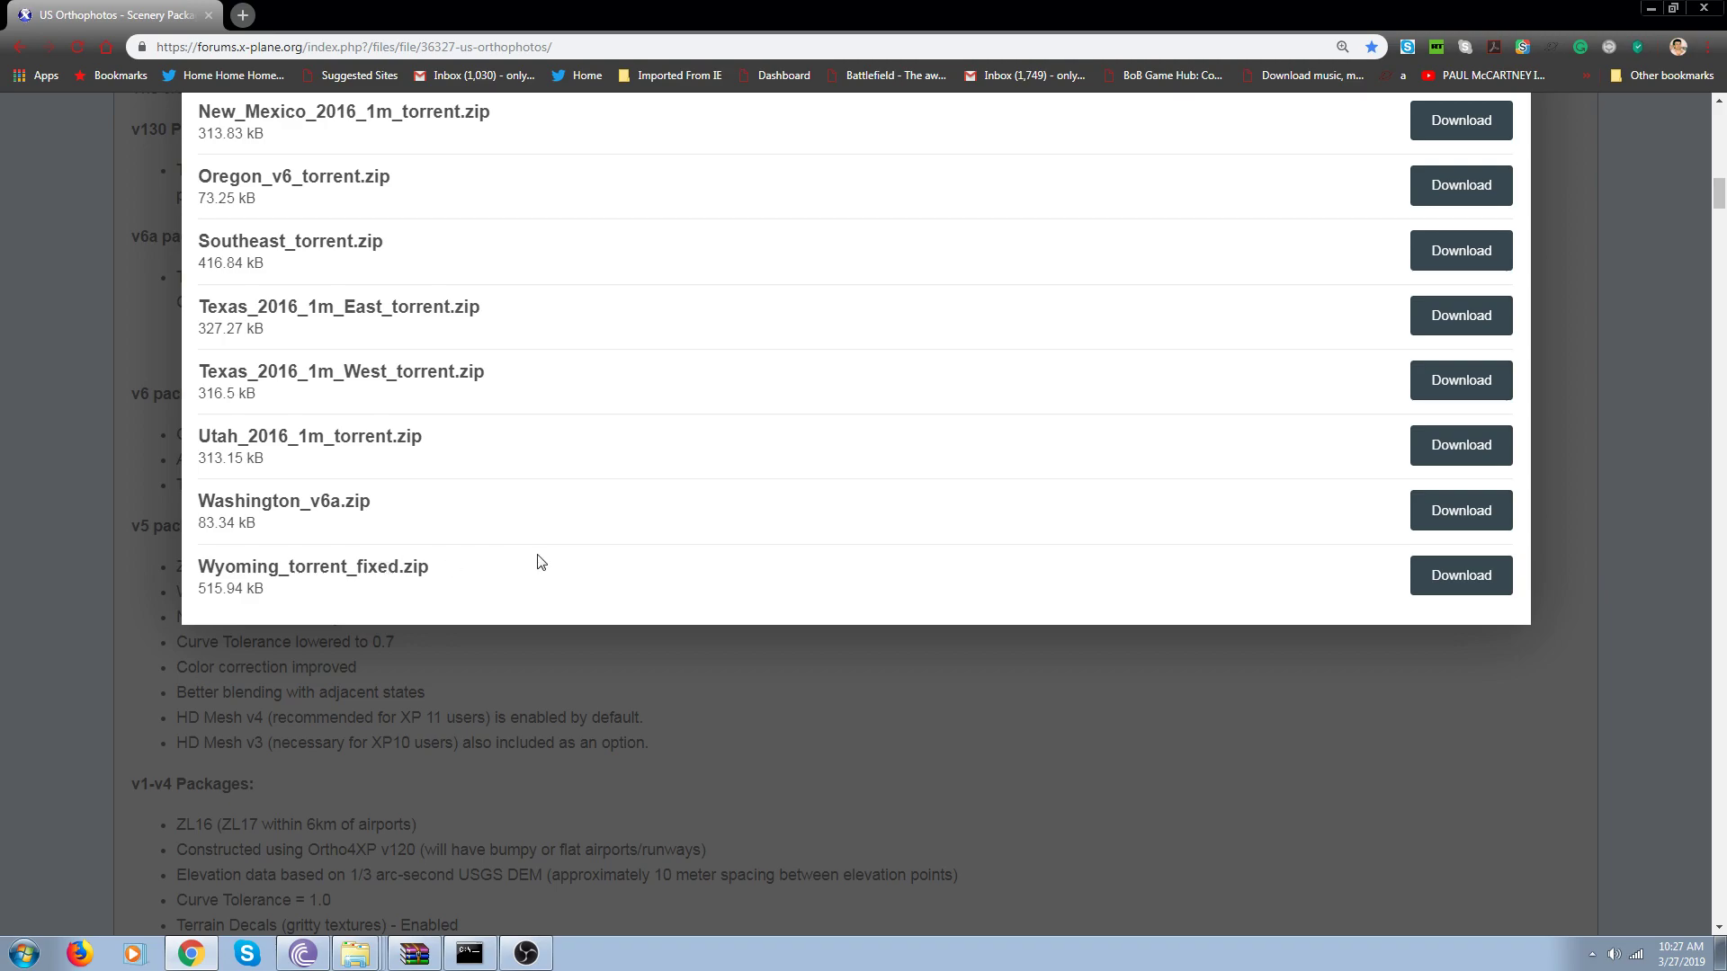
pyautogui.click(1462, 585)
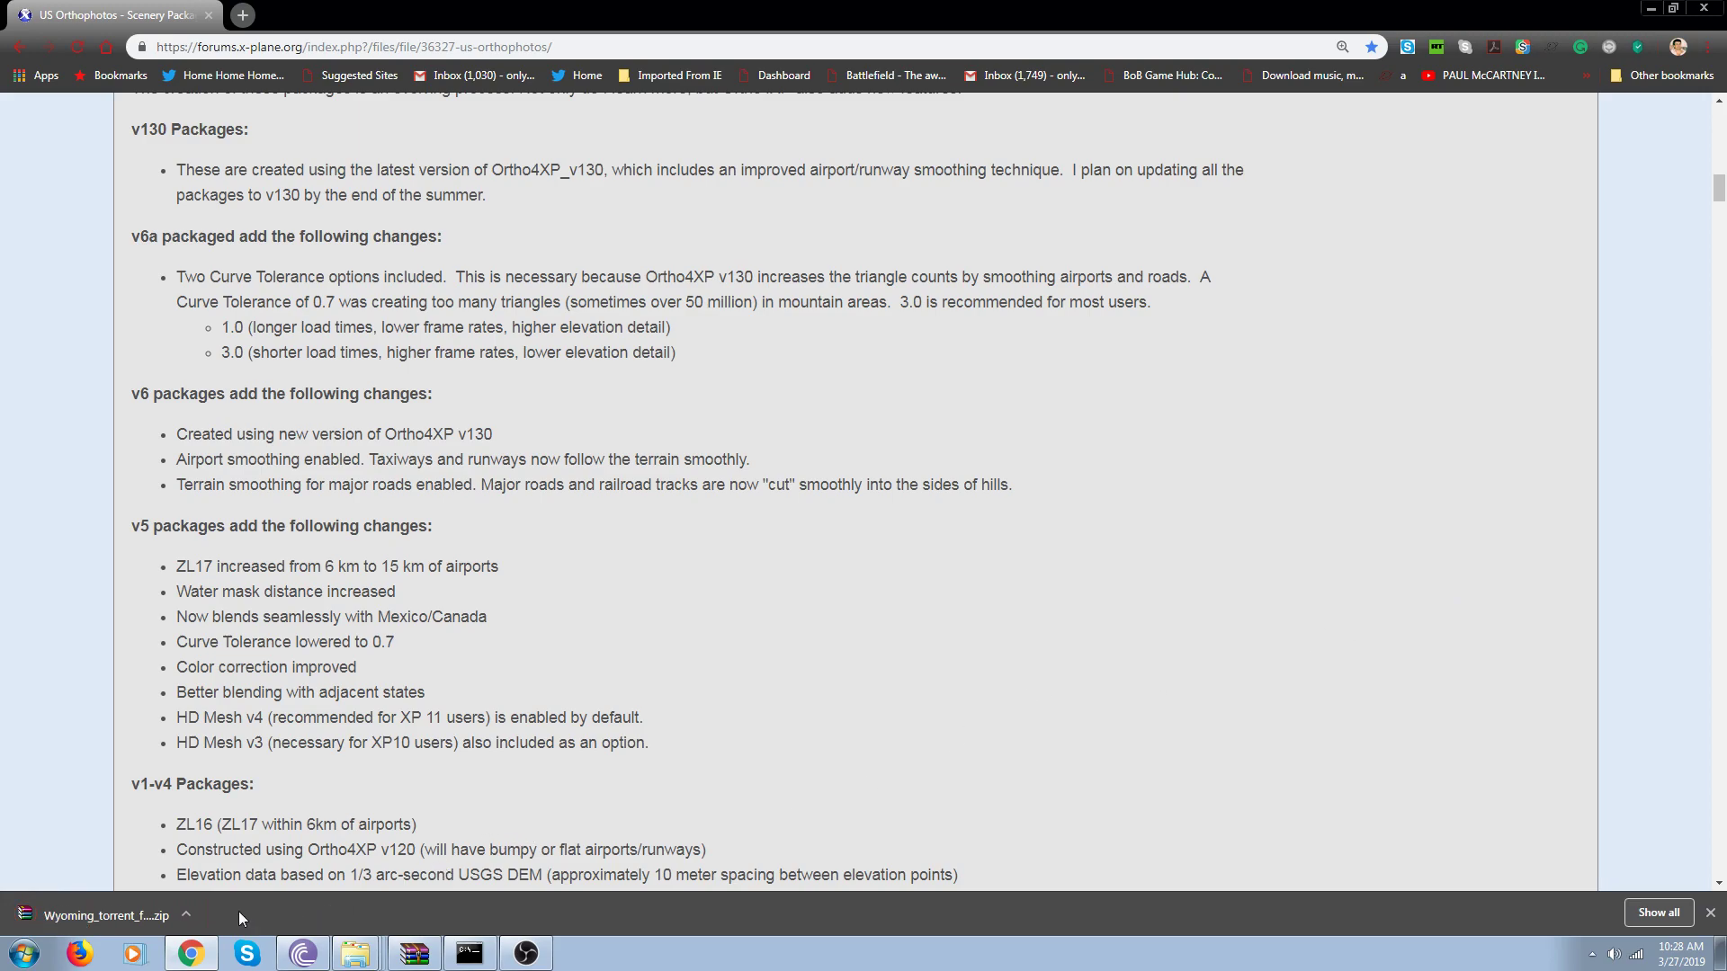
# Open the downloaded Wyoming archive and add its Wyoming.zip torrent to BitTorrent with the default save folder.
pyautogui.click(139, 915)
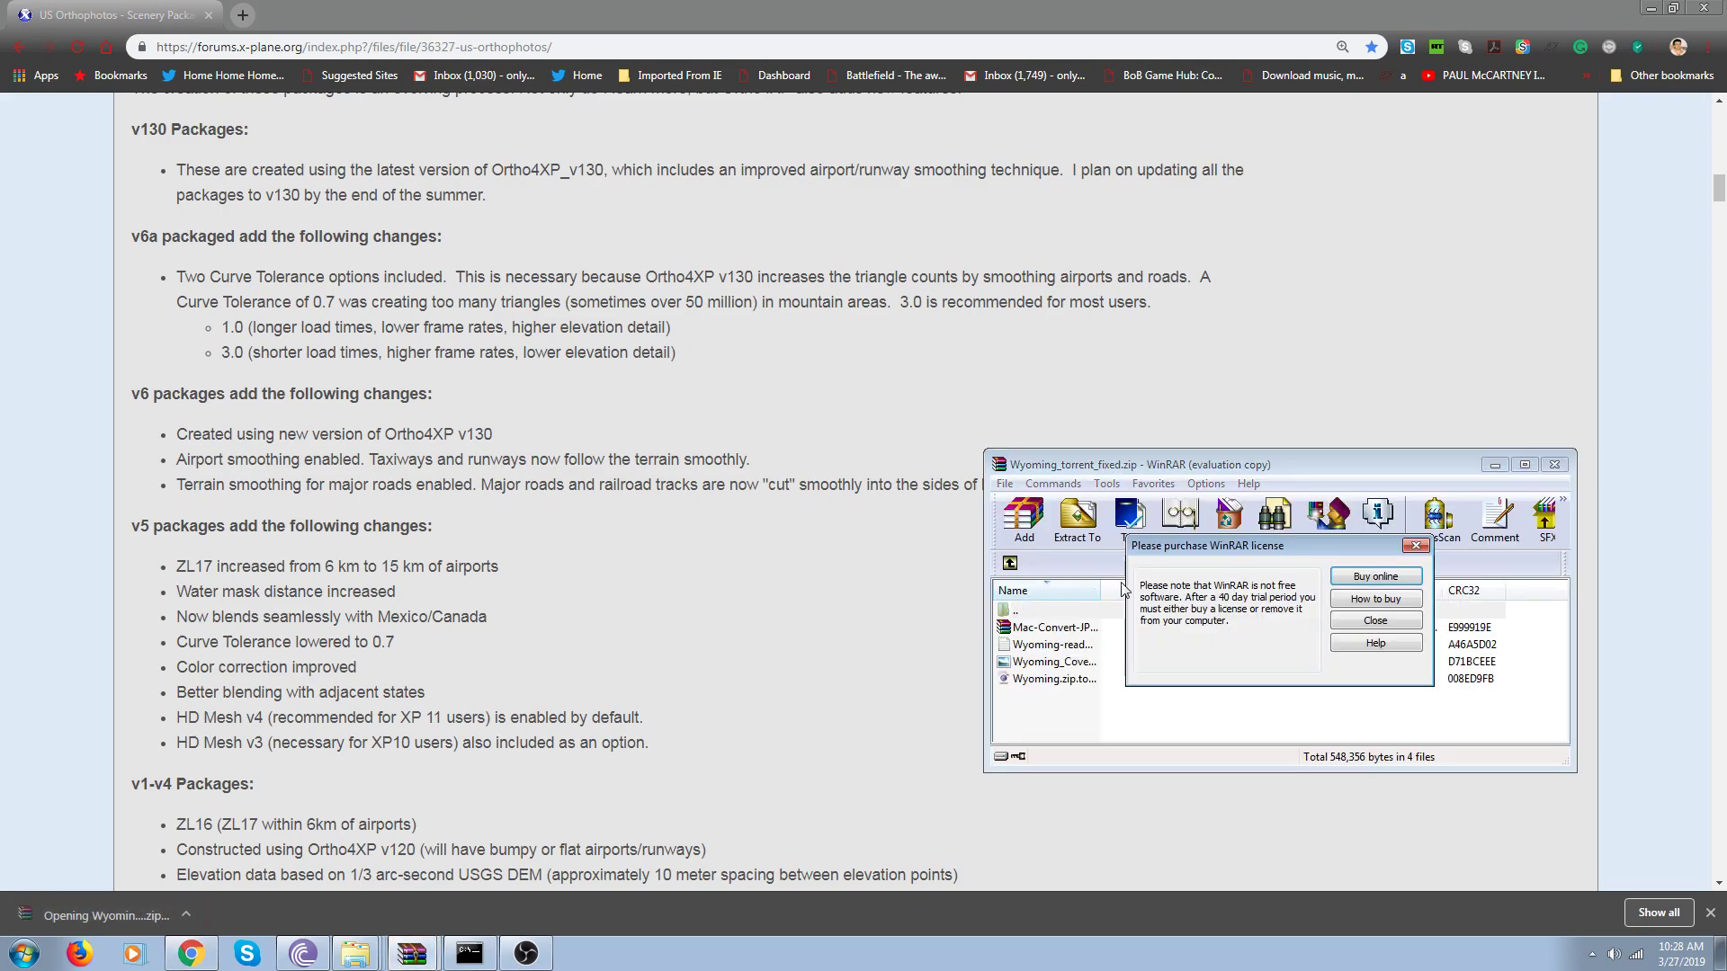
pyautogui.click(1416, 548)
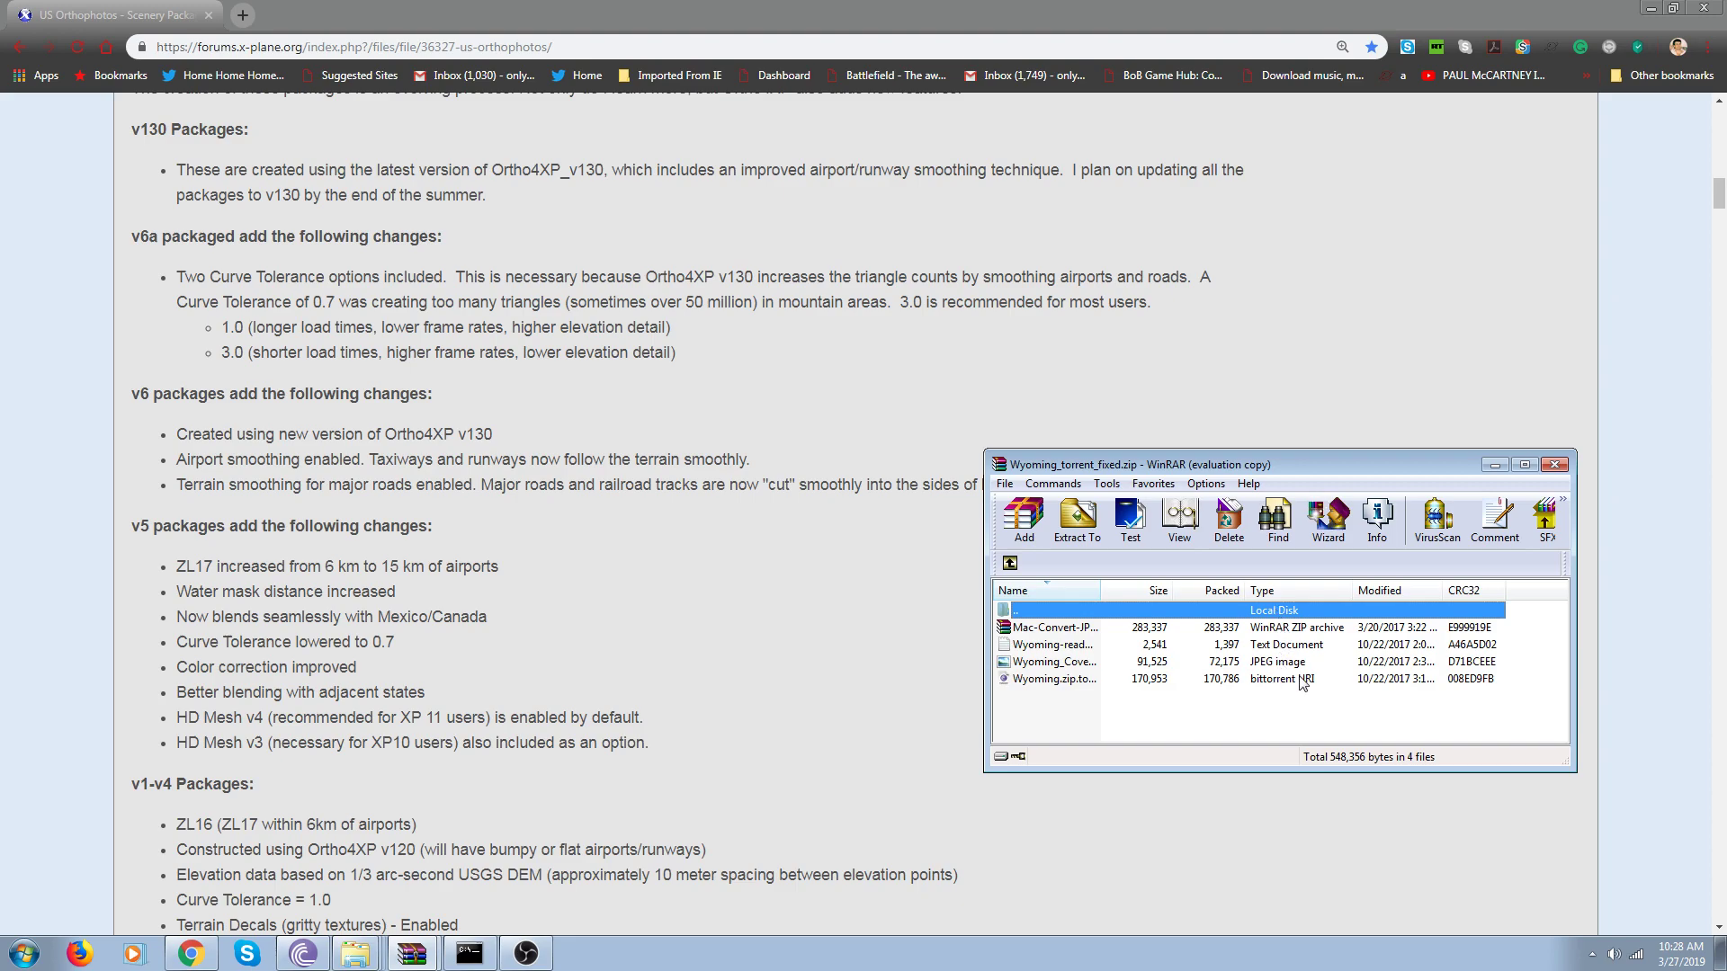
pyautogui.doubleClick(1067, 684)
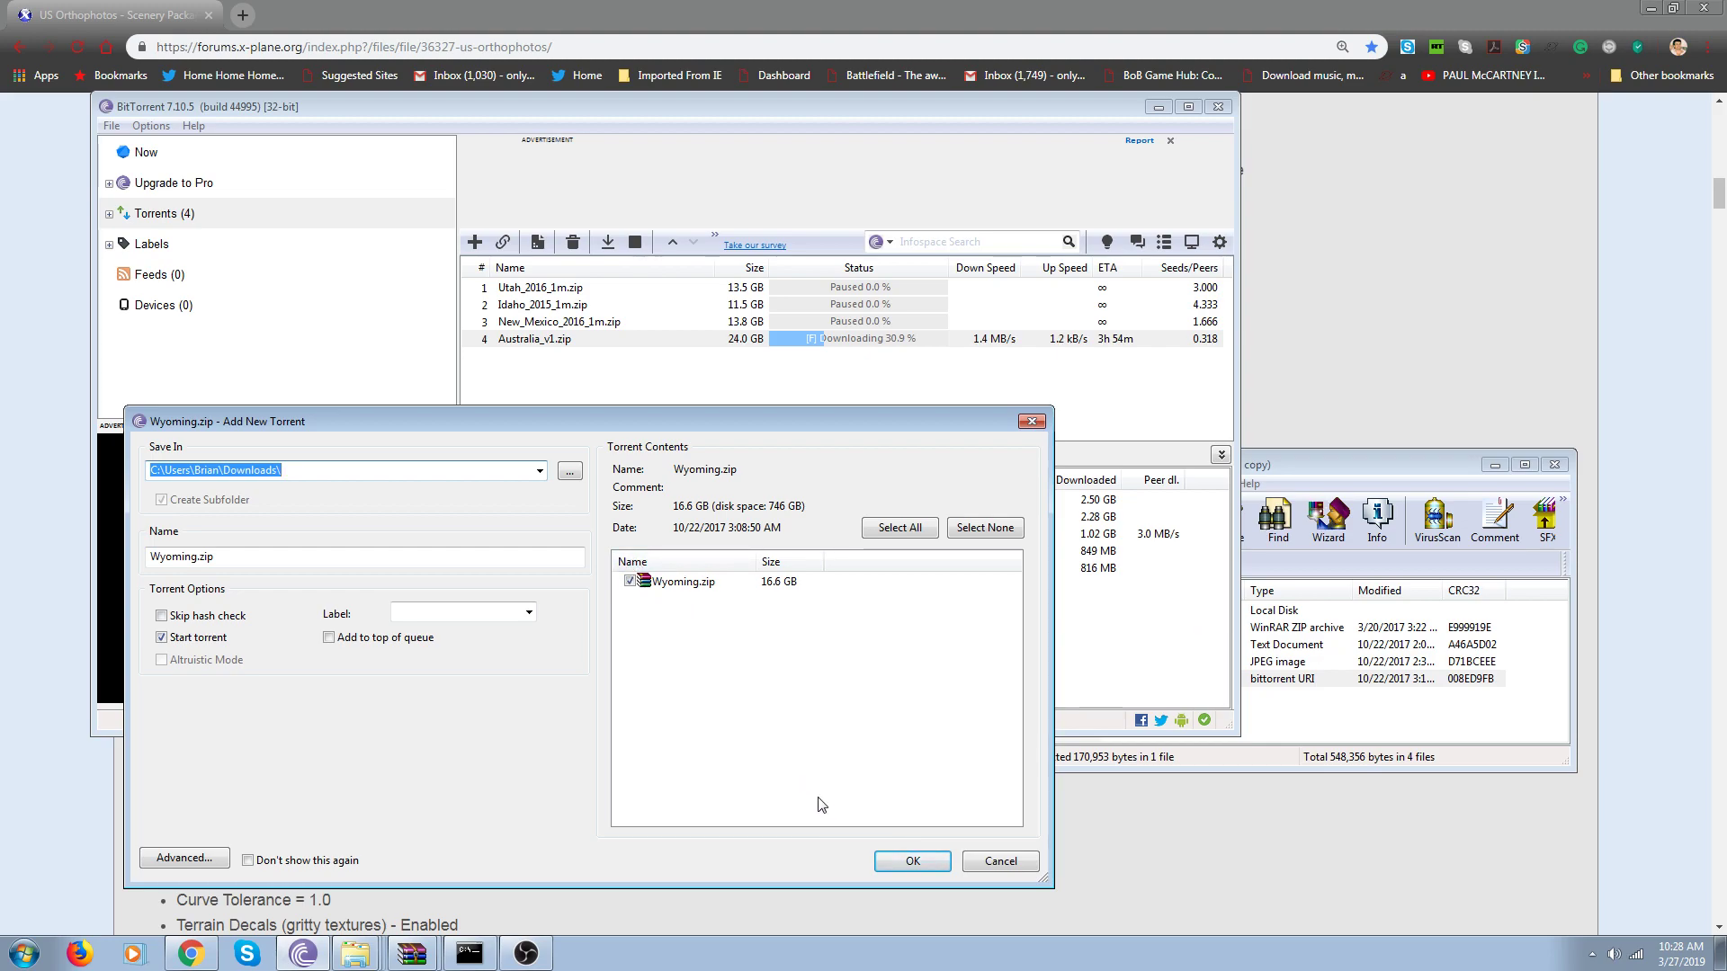
pyautogui.click(886, 861)
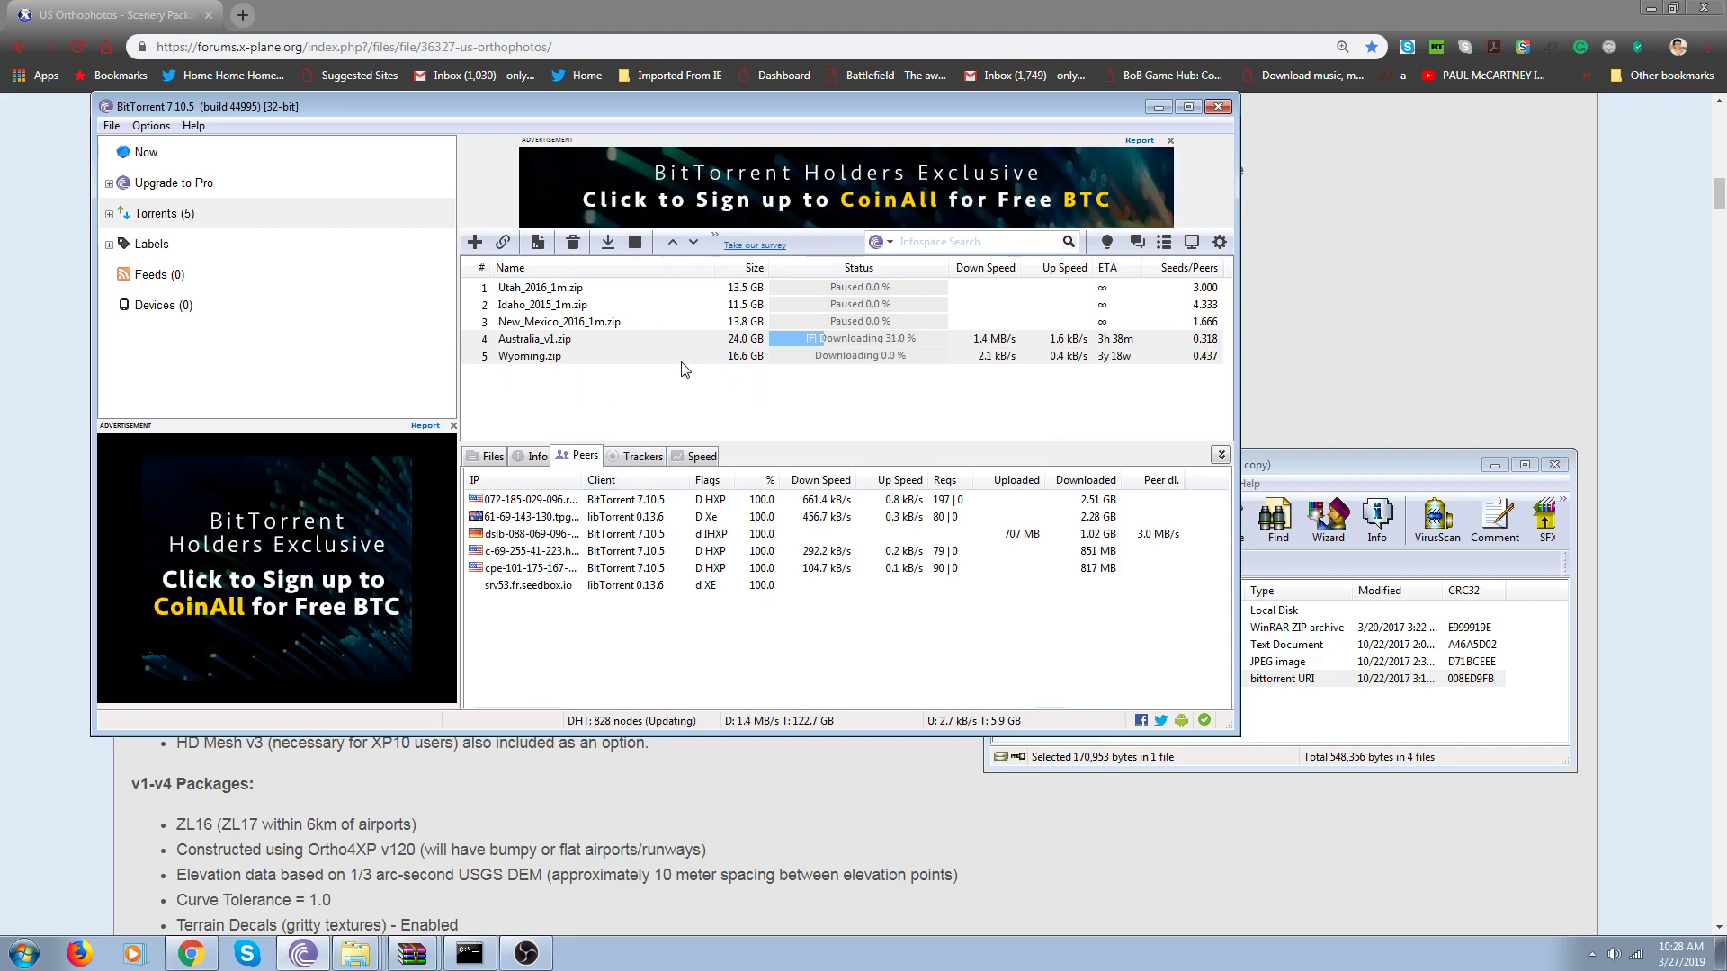
# Pause the Australia_v1.zip and Wyoming.zip torrents, resume both with Force Start, and switch them to a normal Start.
pyautogui.rightClick(522, 363)
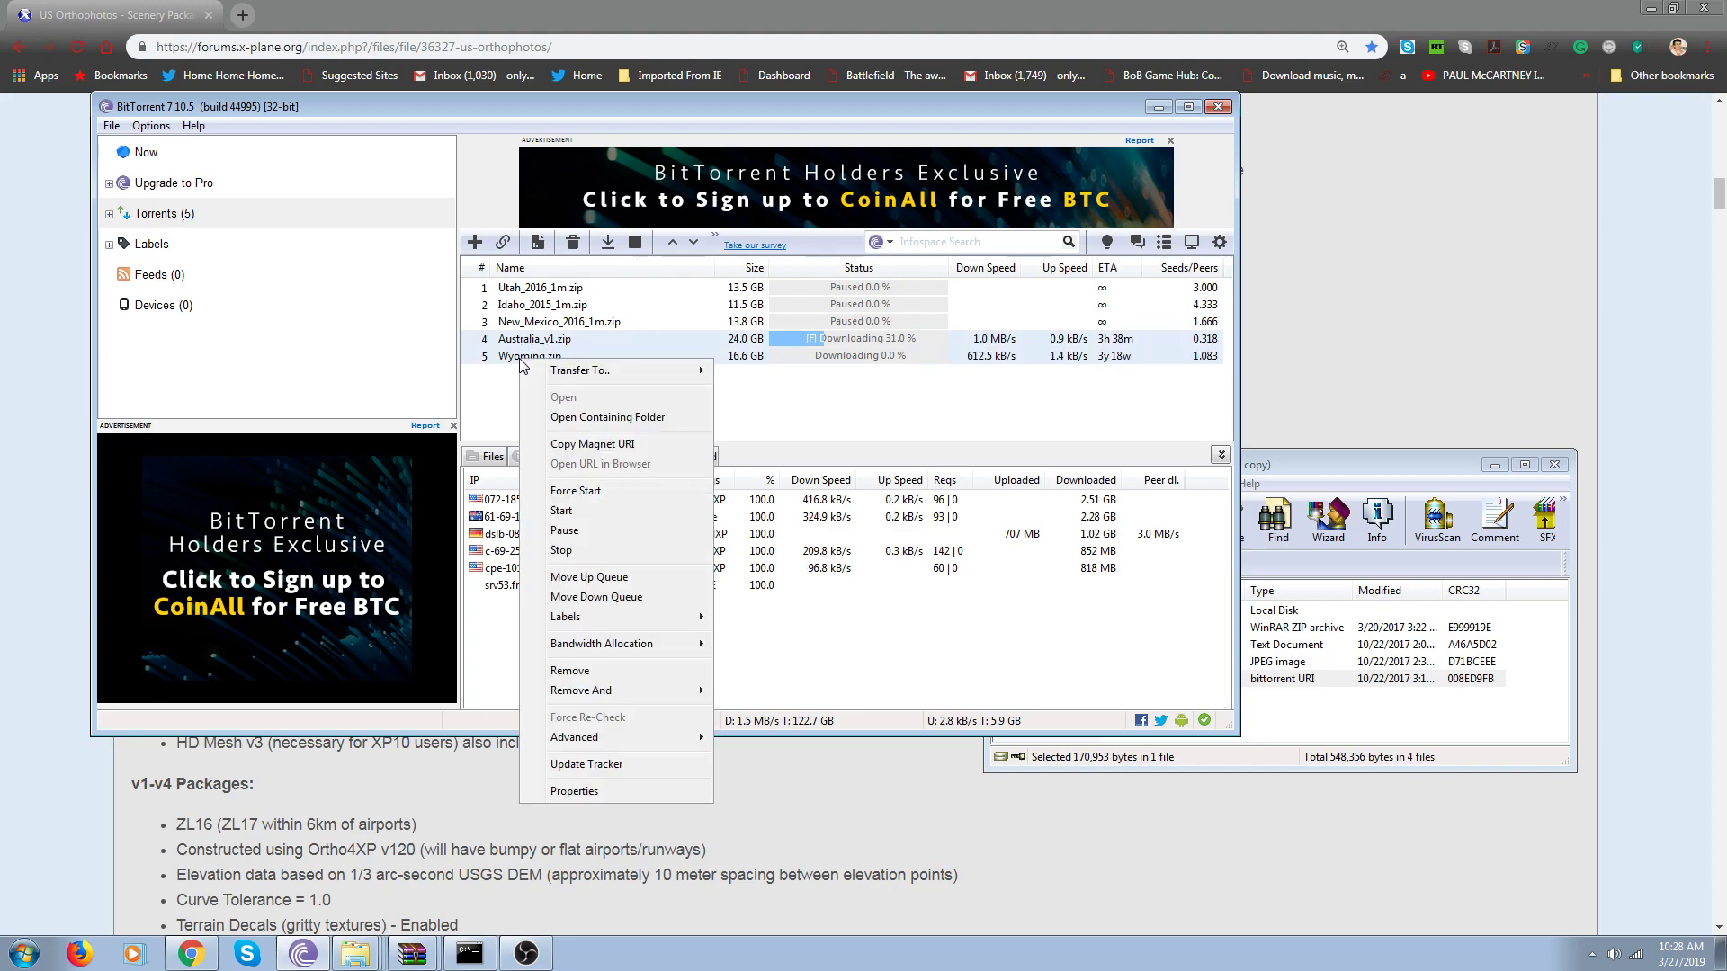
pyautogui.click(565, 533)
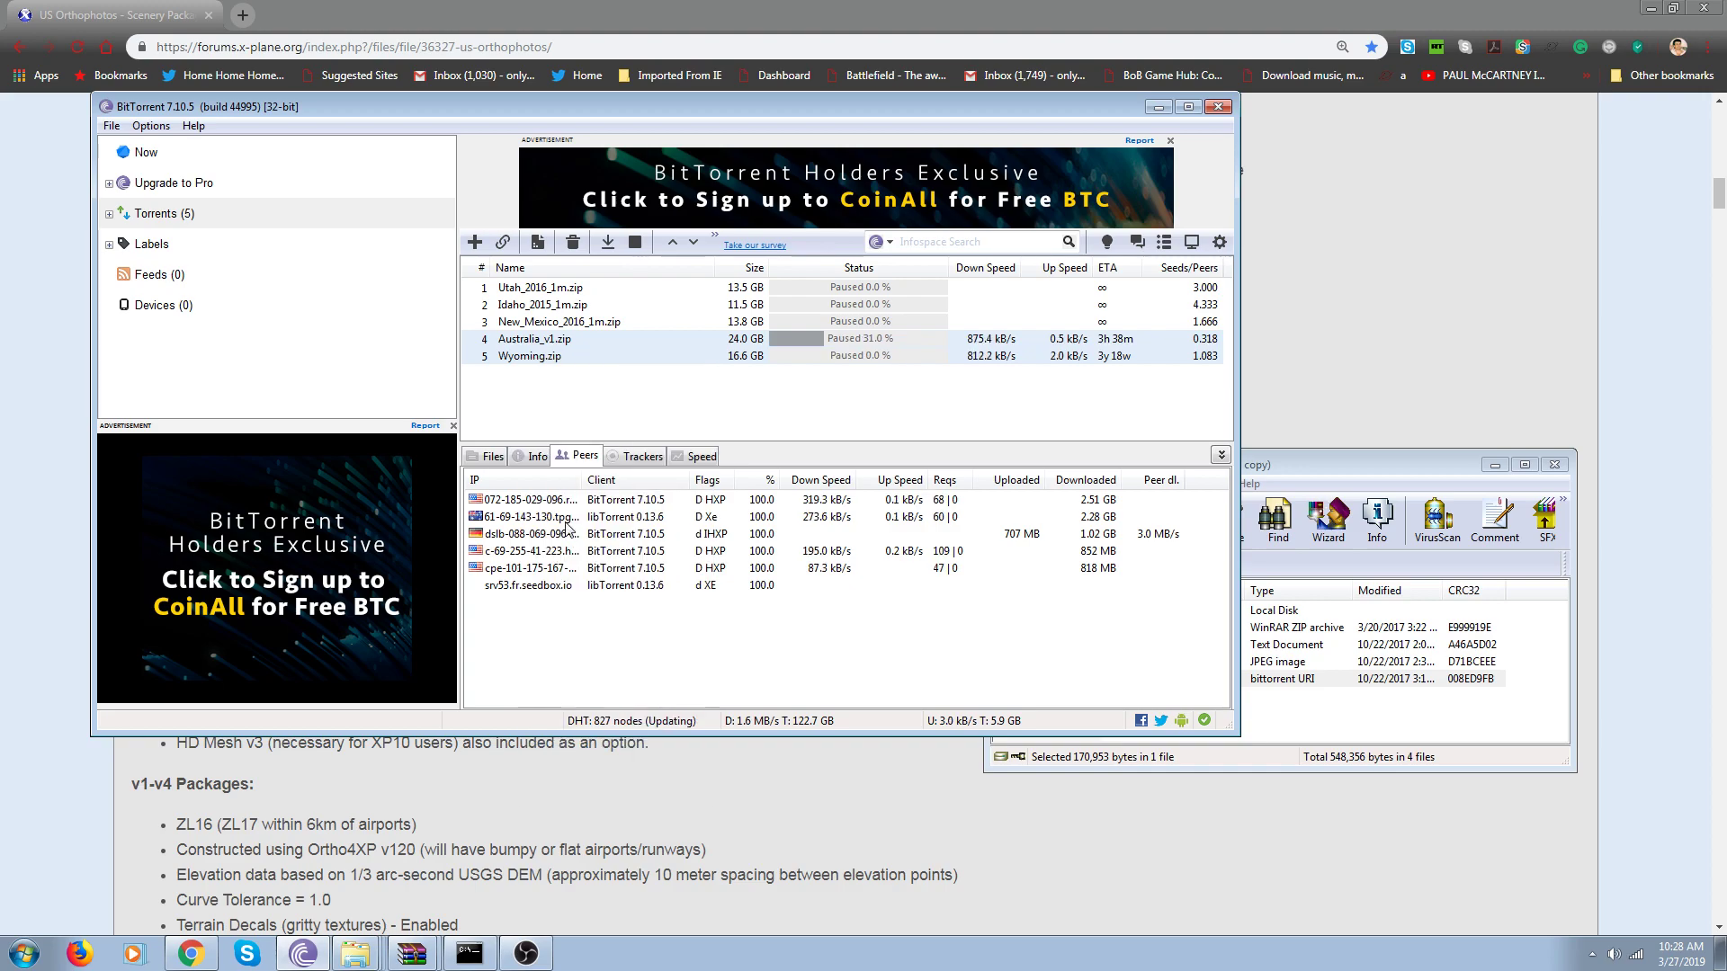
pyautogui.rightClick(570, 343)
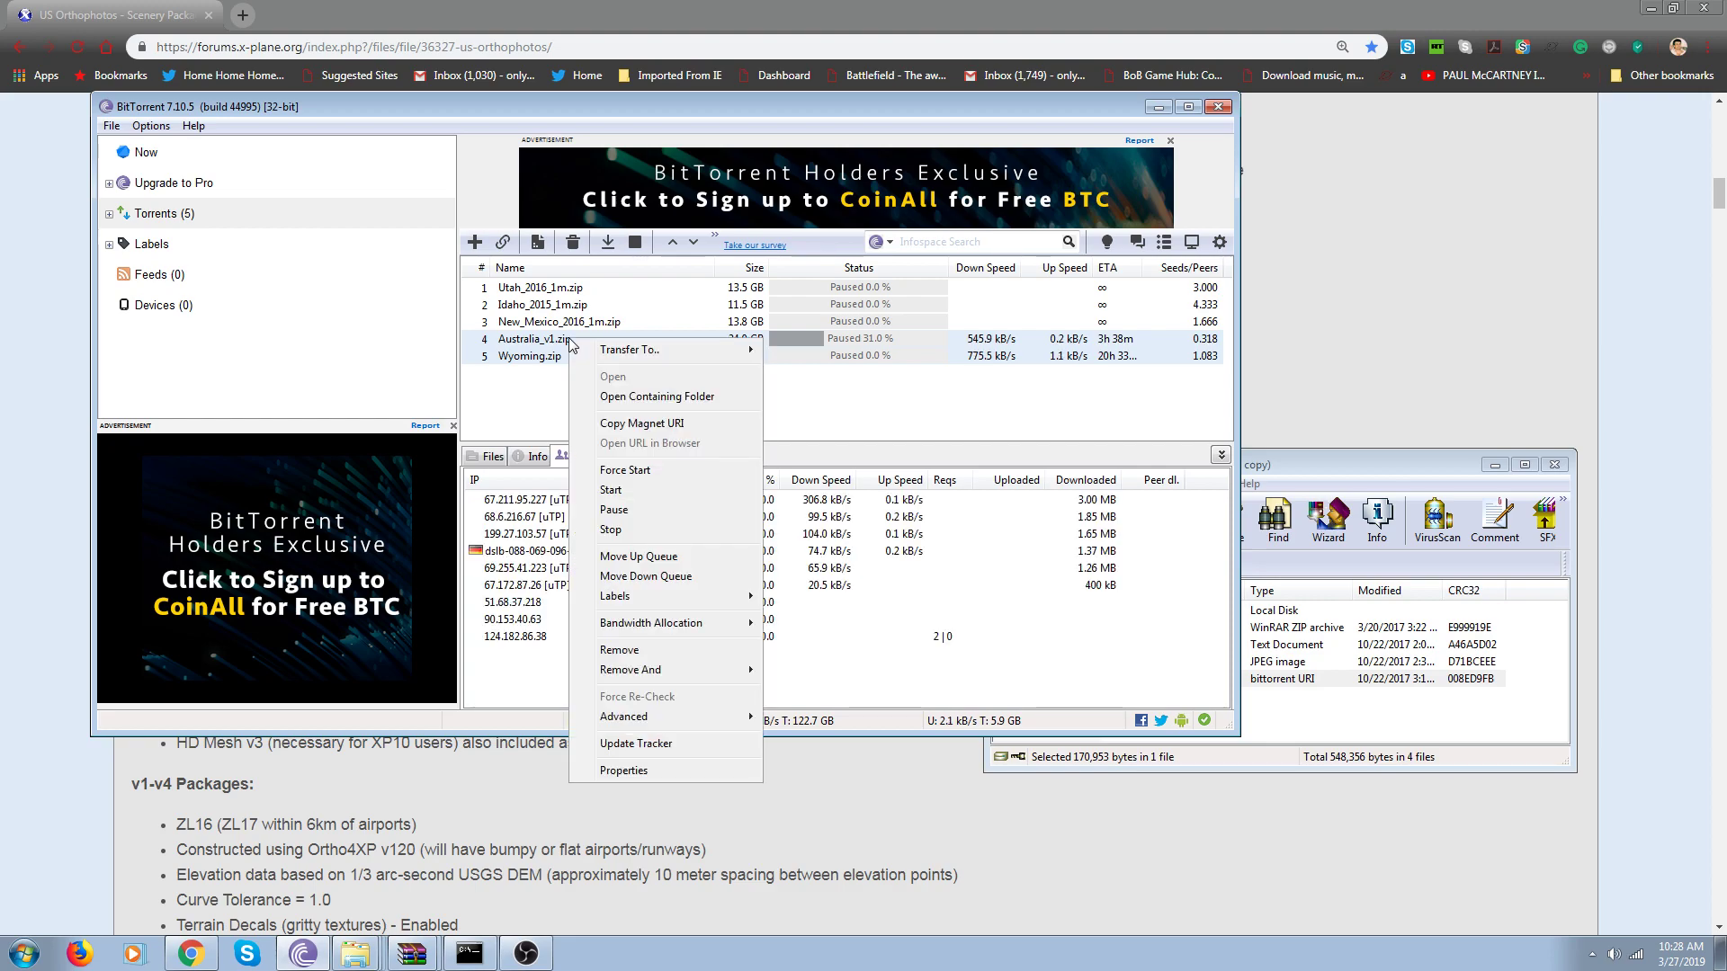
pyautogui.click(620, 471)
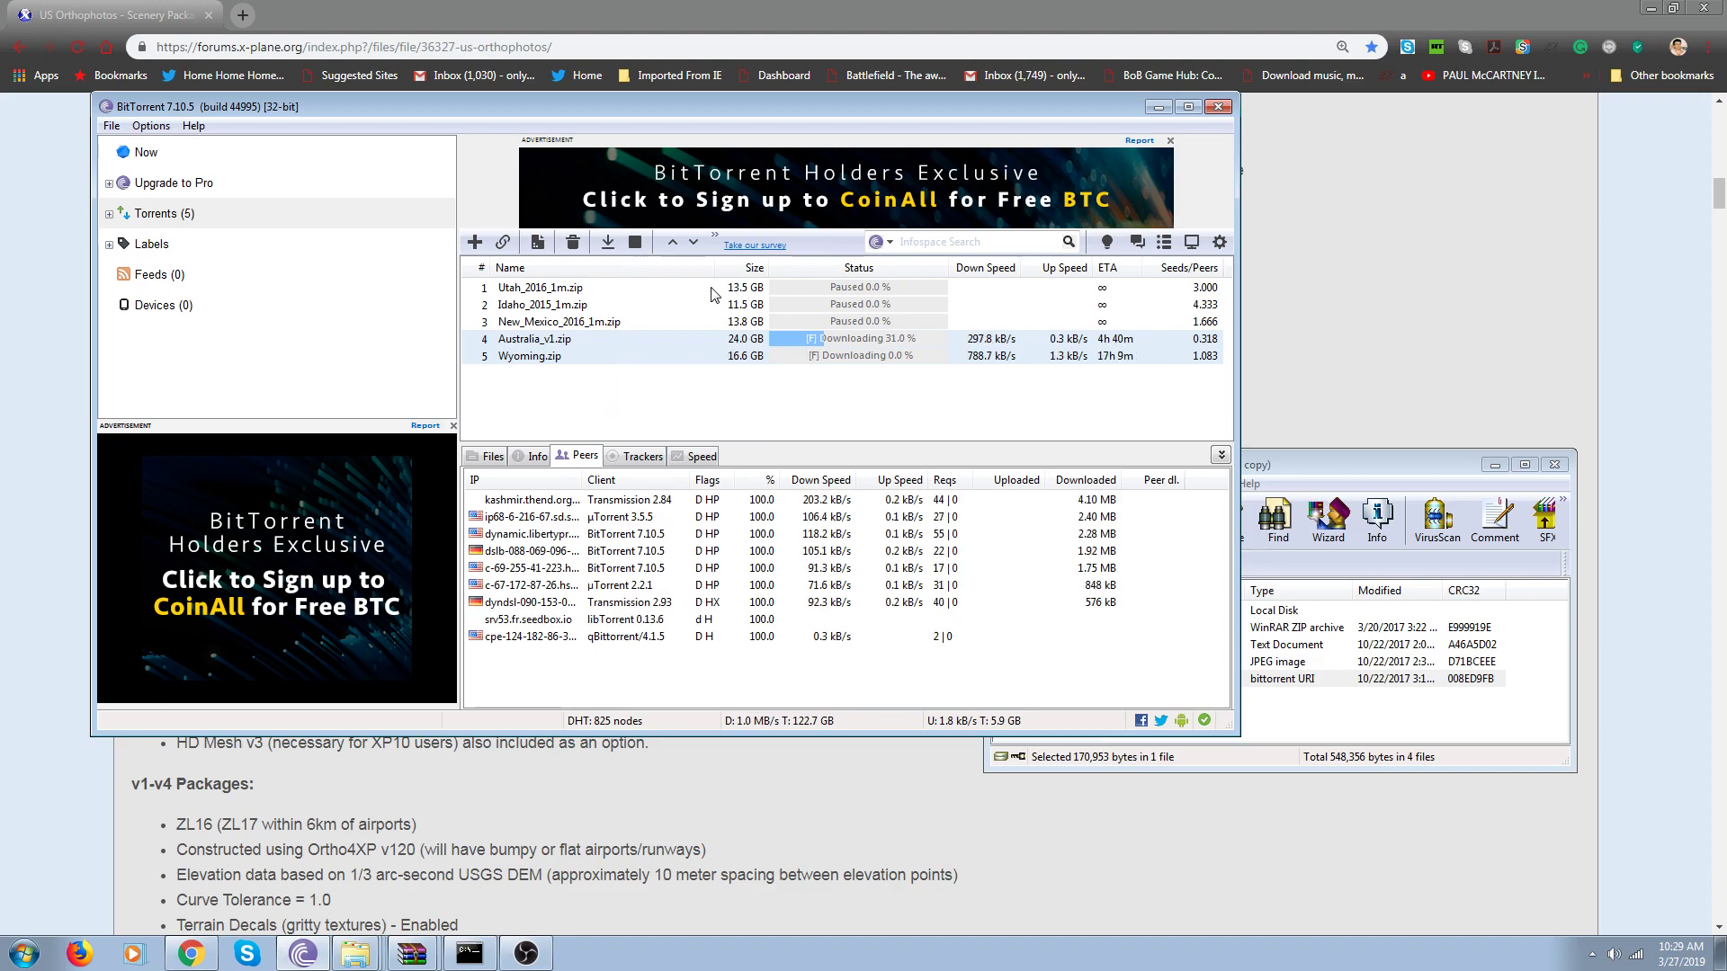
pyautogui.rightClick(534, 360)
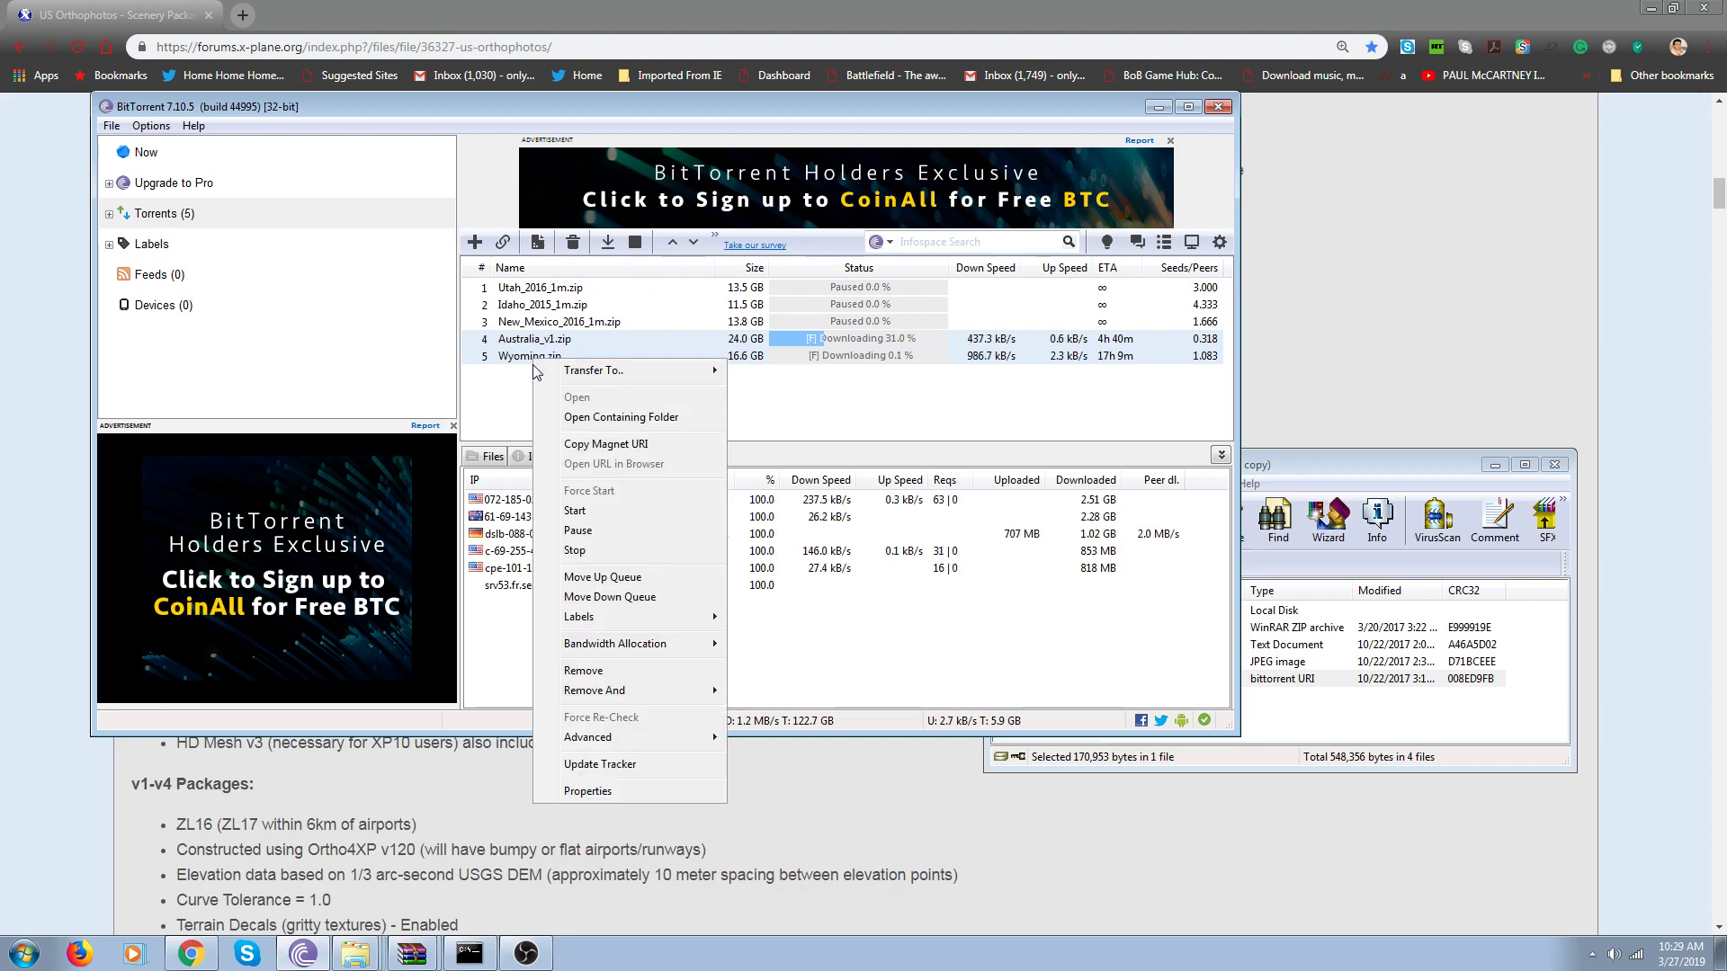
pyautogui.click(576, 511)
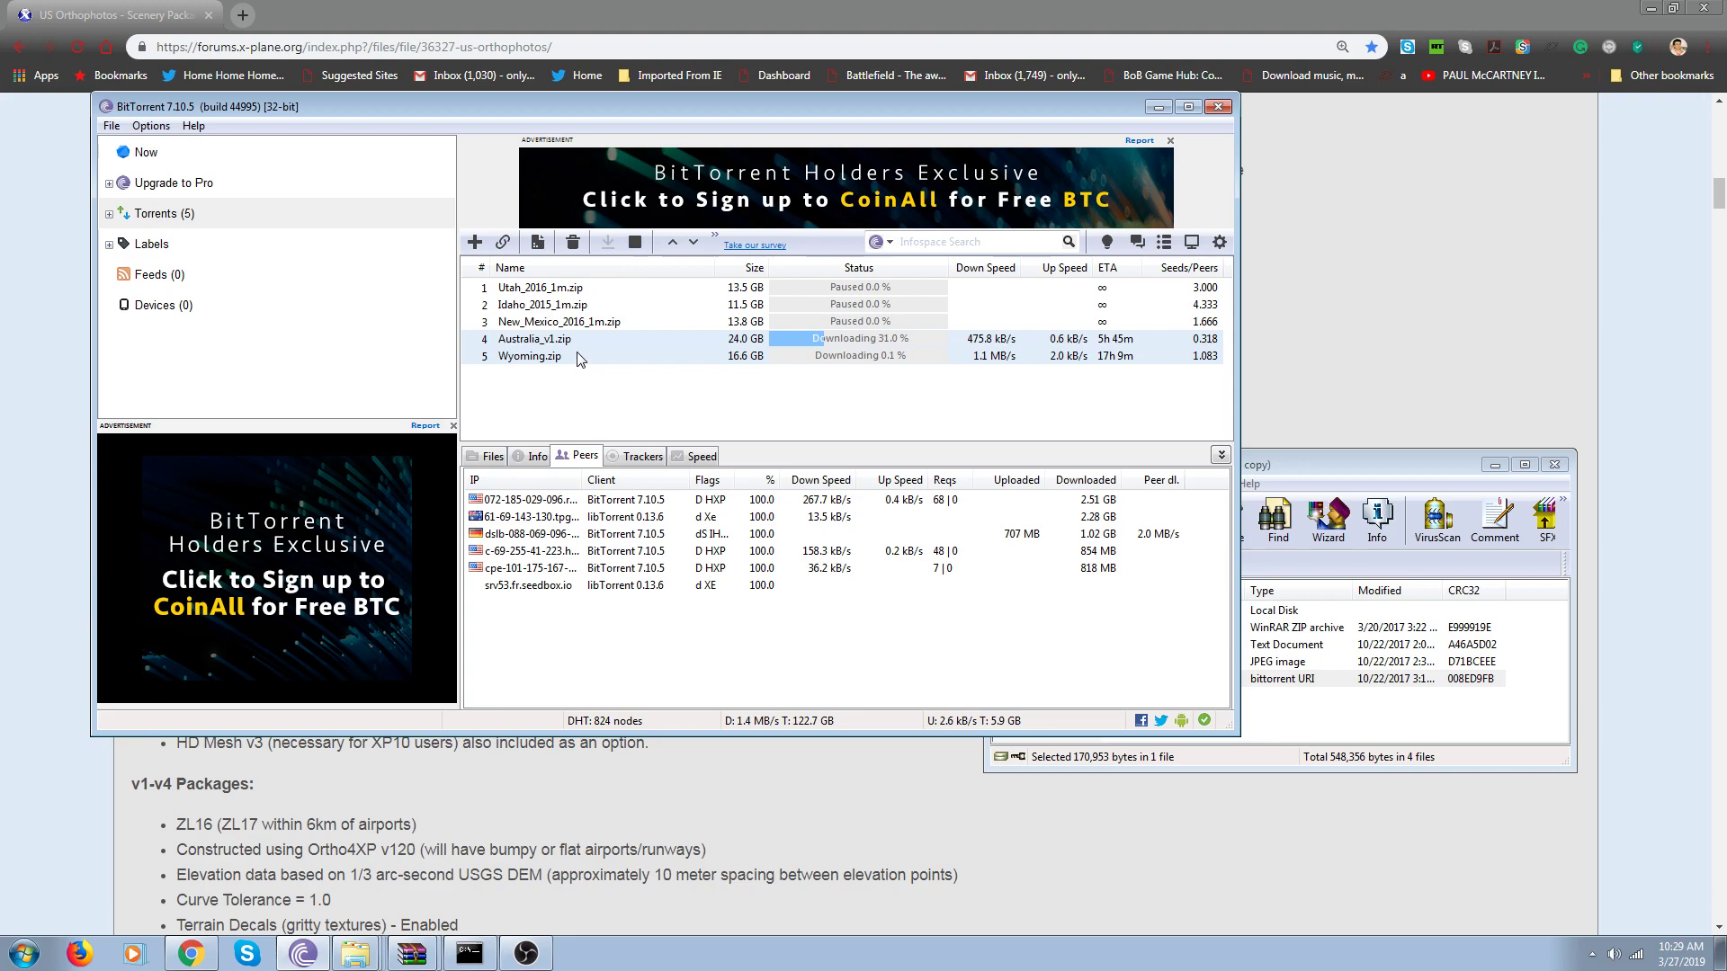
# Force-start the New_Mexico_2016_1m.zip torrent together with Australia_v1.zip.
pyautogui.click(571, 323)
pyautogui.rightClick(571, 324)
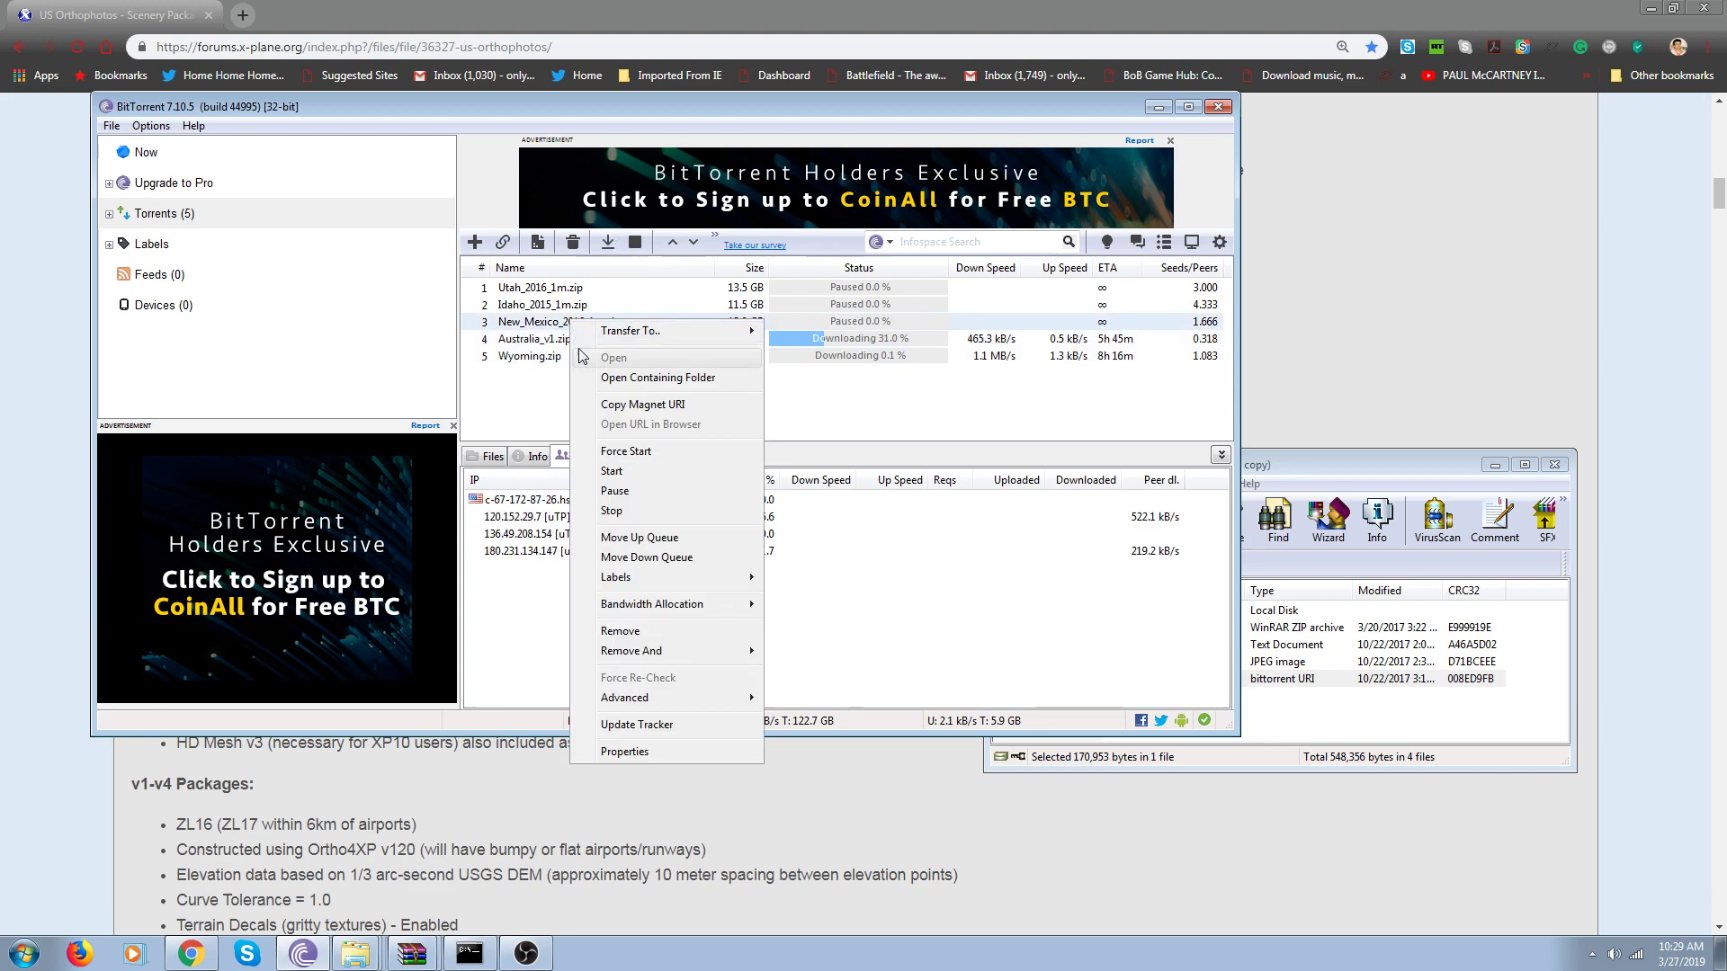
pyautogui.click(611, 453)
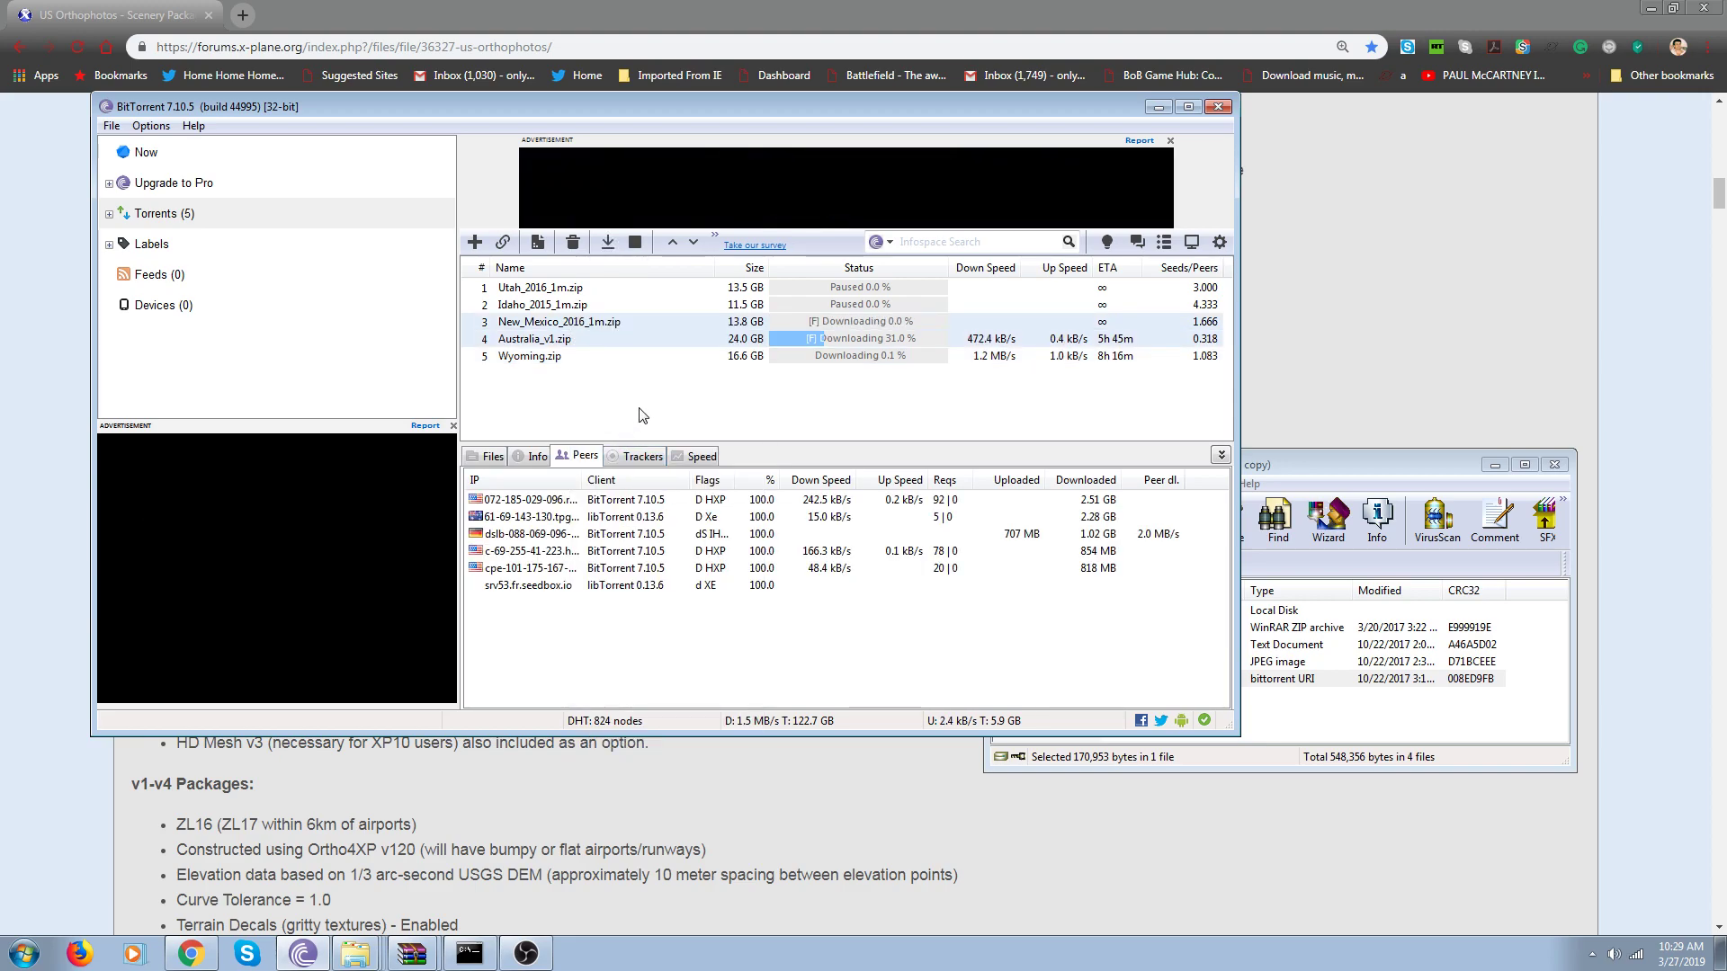
# Pause the Wyoming.zip and New_Mexico_2016_1m.zip torrents.
pyautogui.click(555, 358)
pyautogui.rightClick(555, 357)
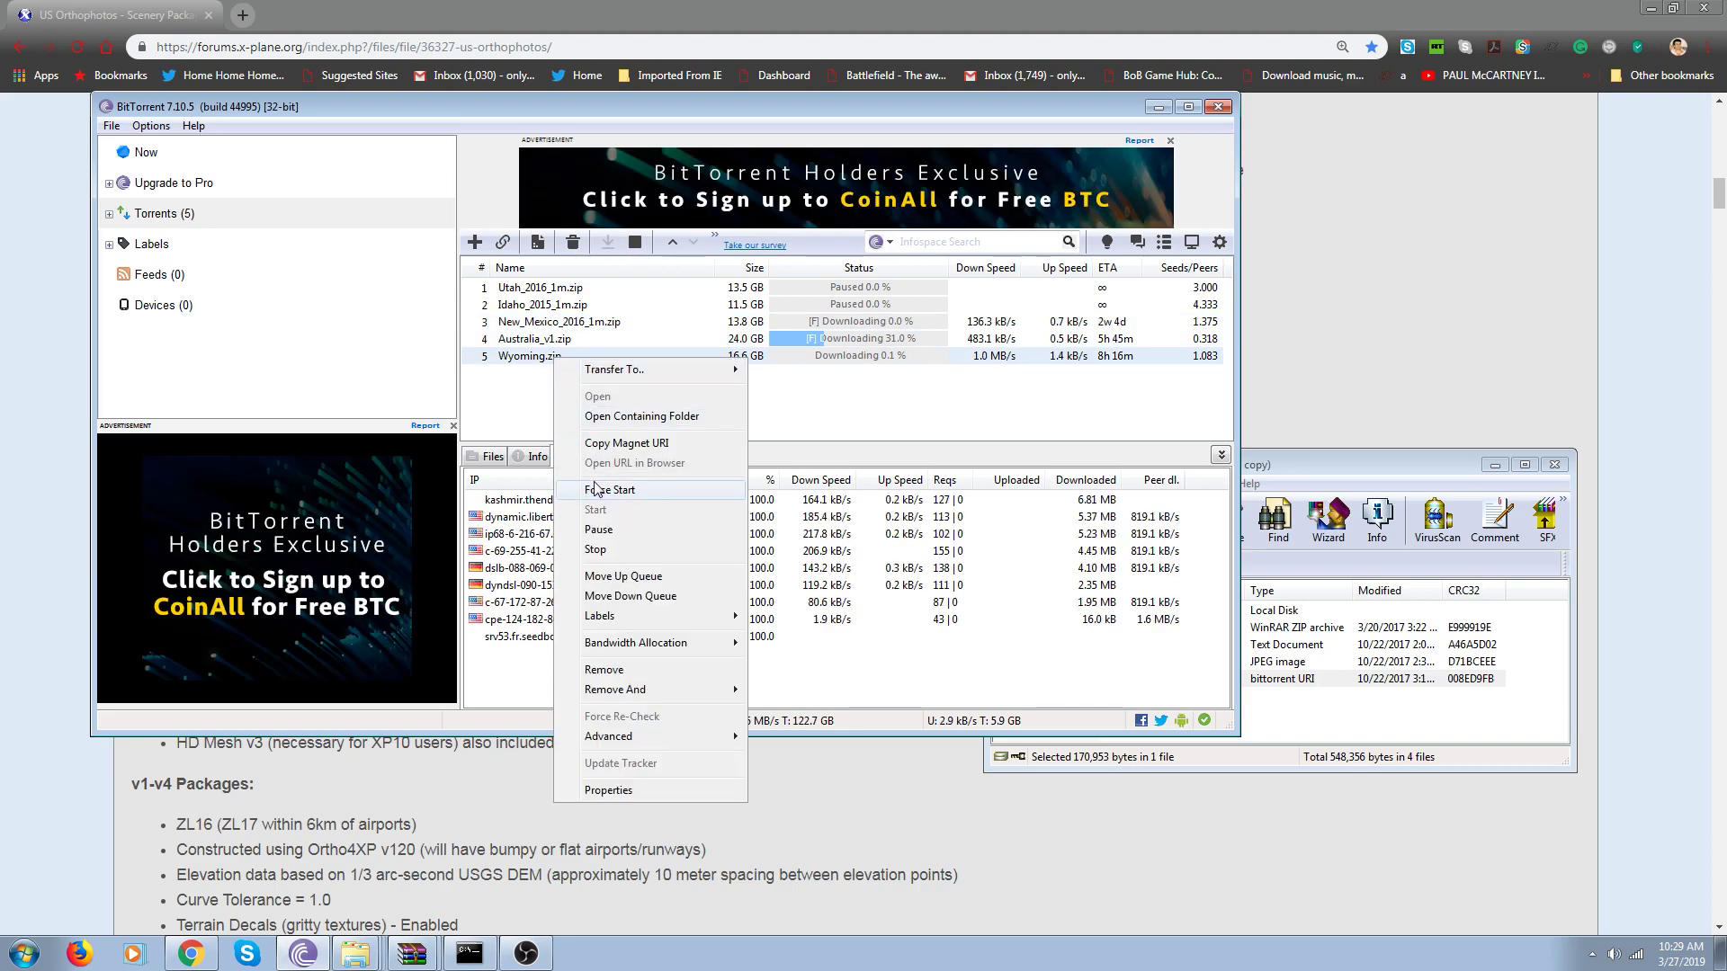
pyautogui.click(599, 530)
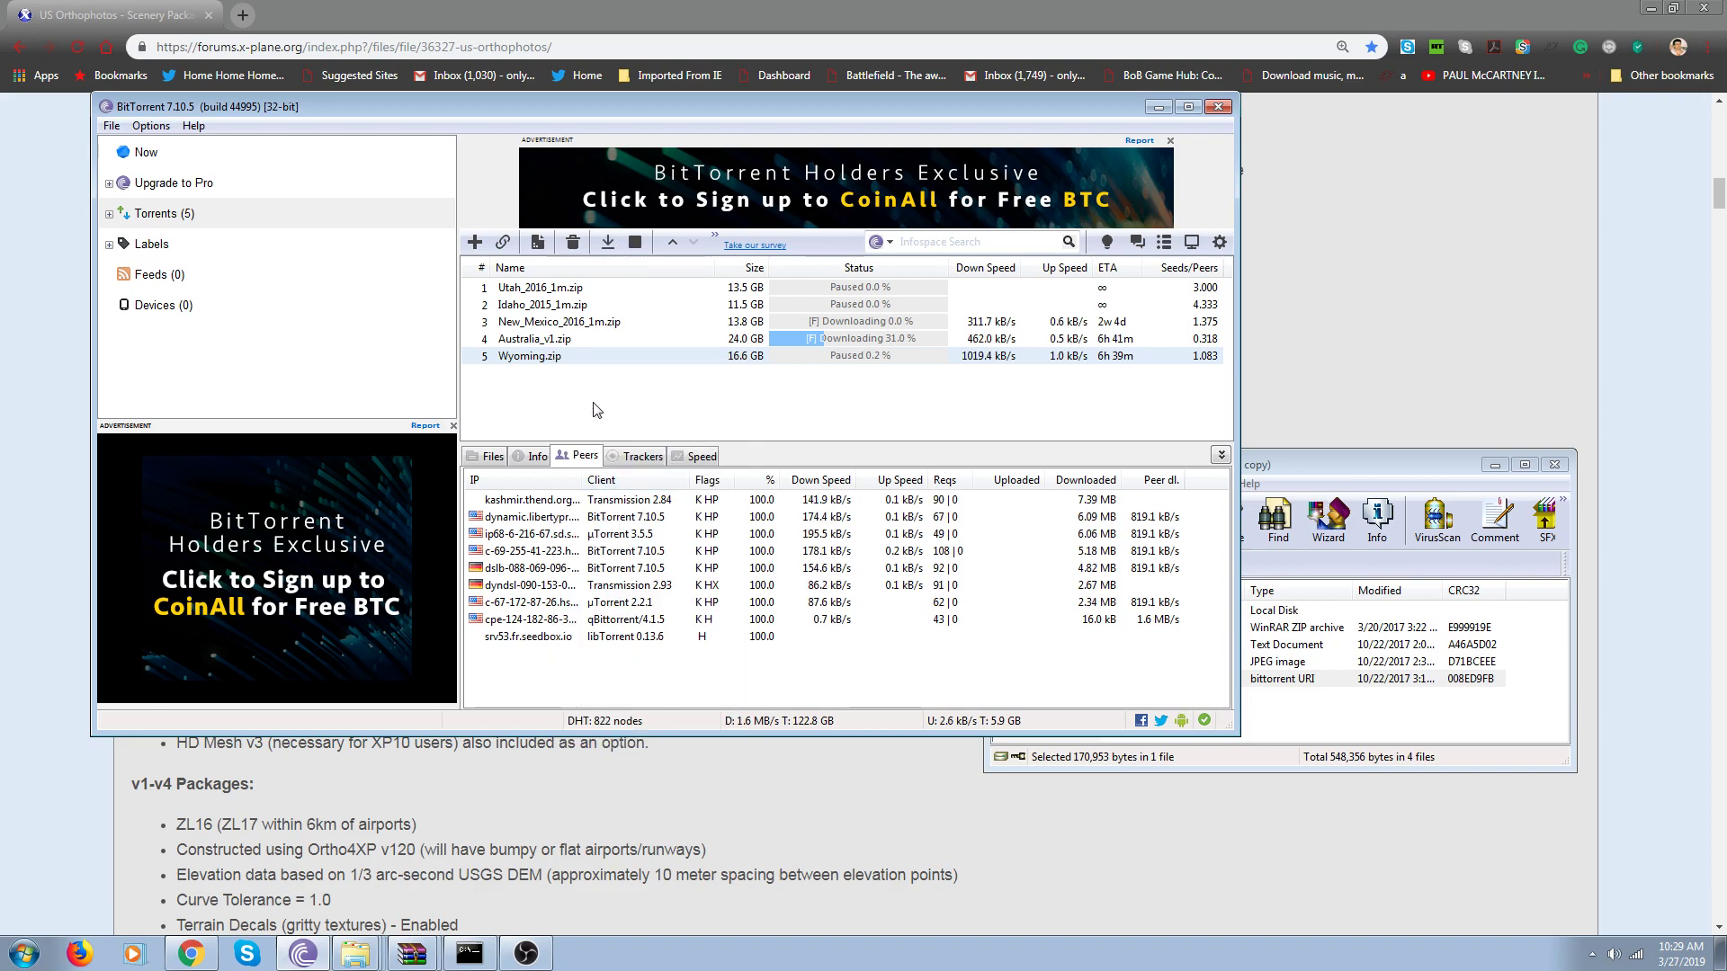
pyautogui.click(570, 326)
pyautogui.rightClick(570, 326)
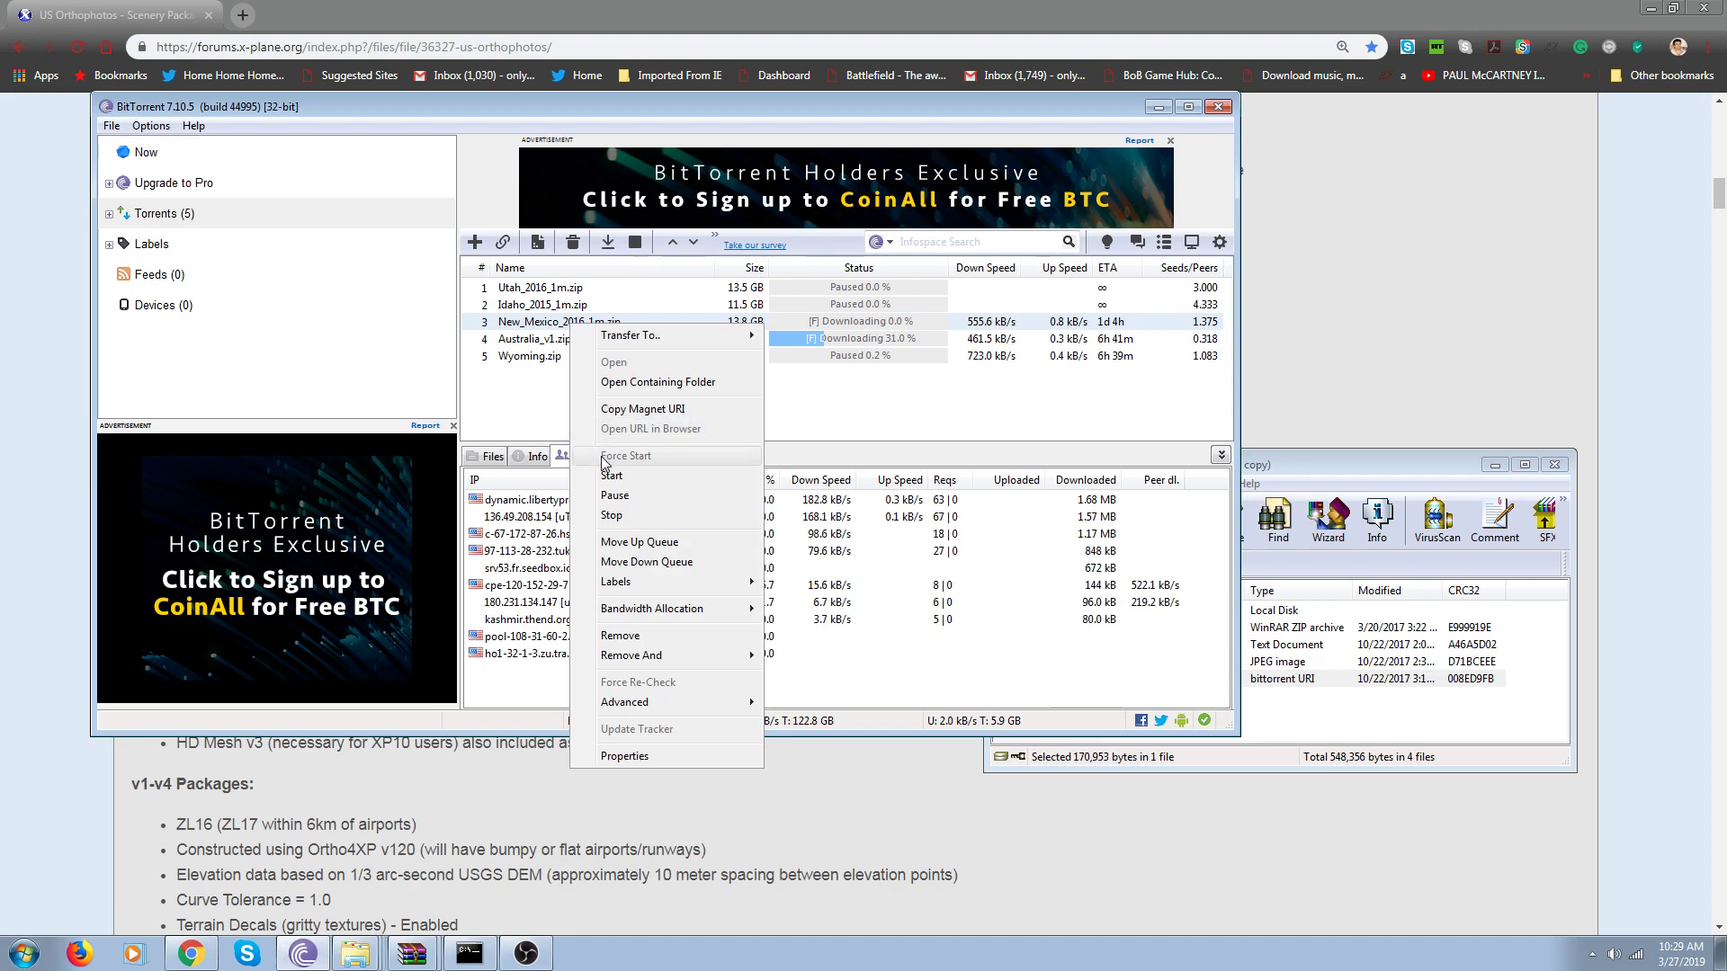
pyautogui.click(613, 496)
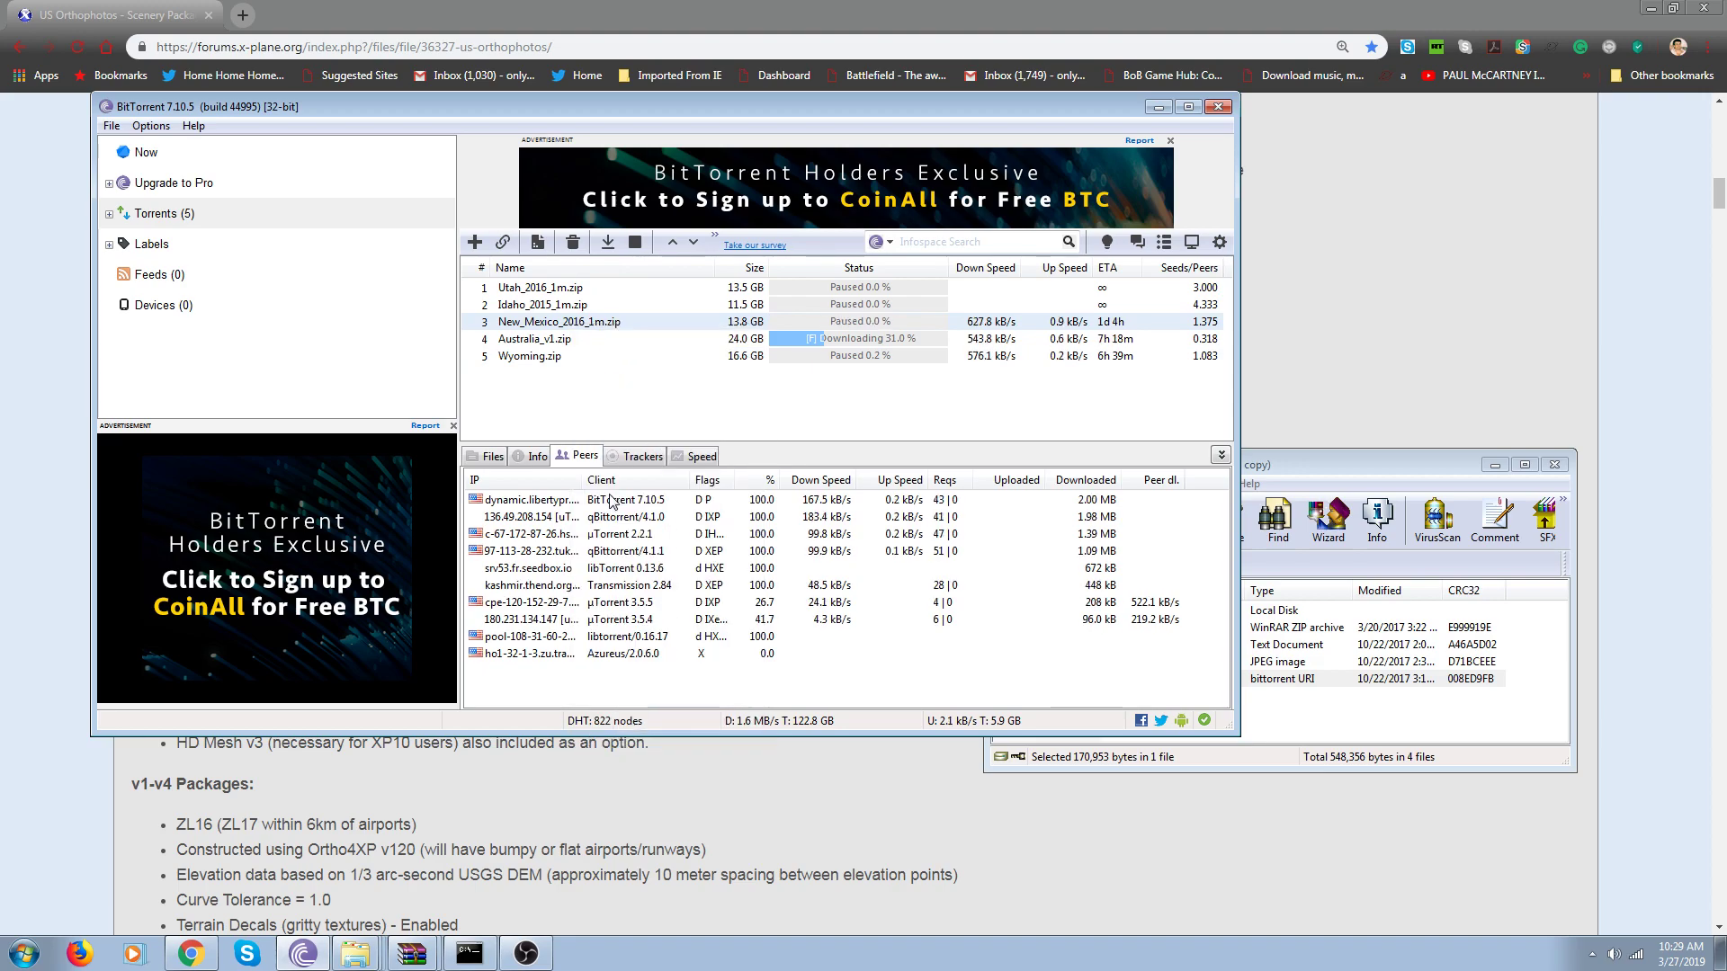
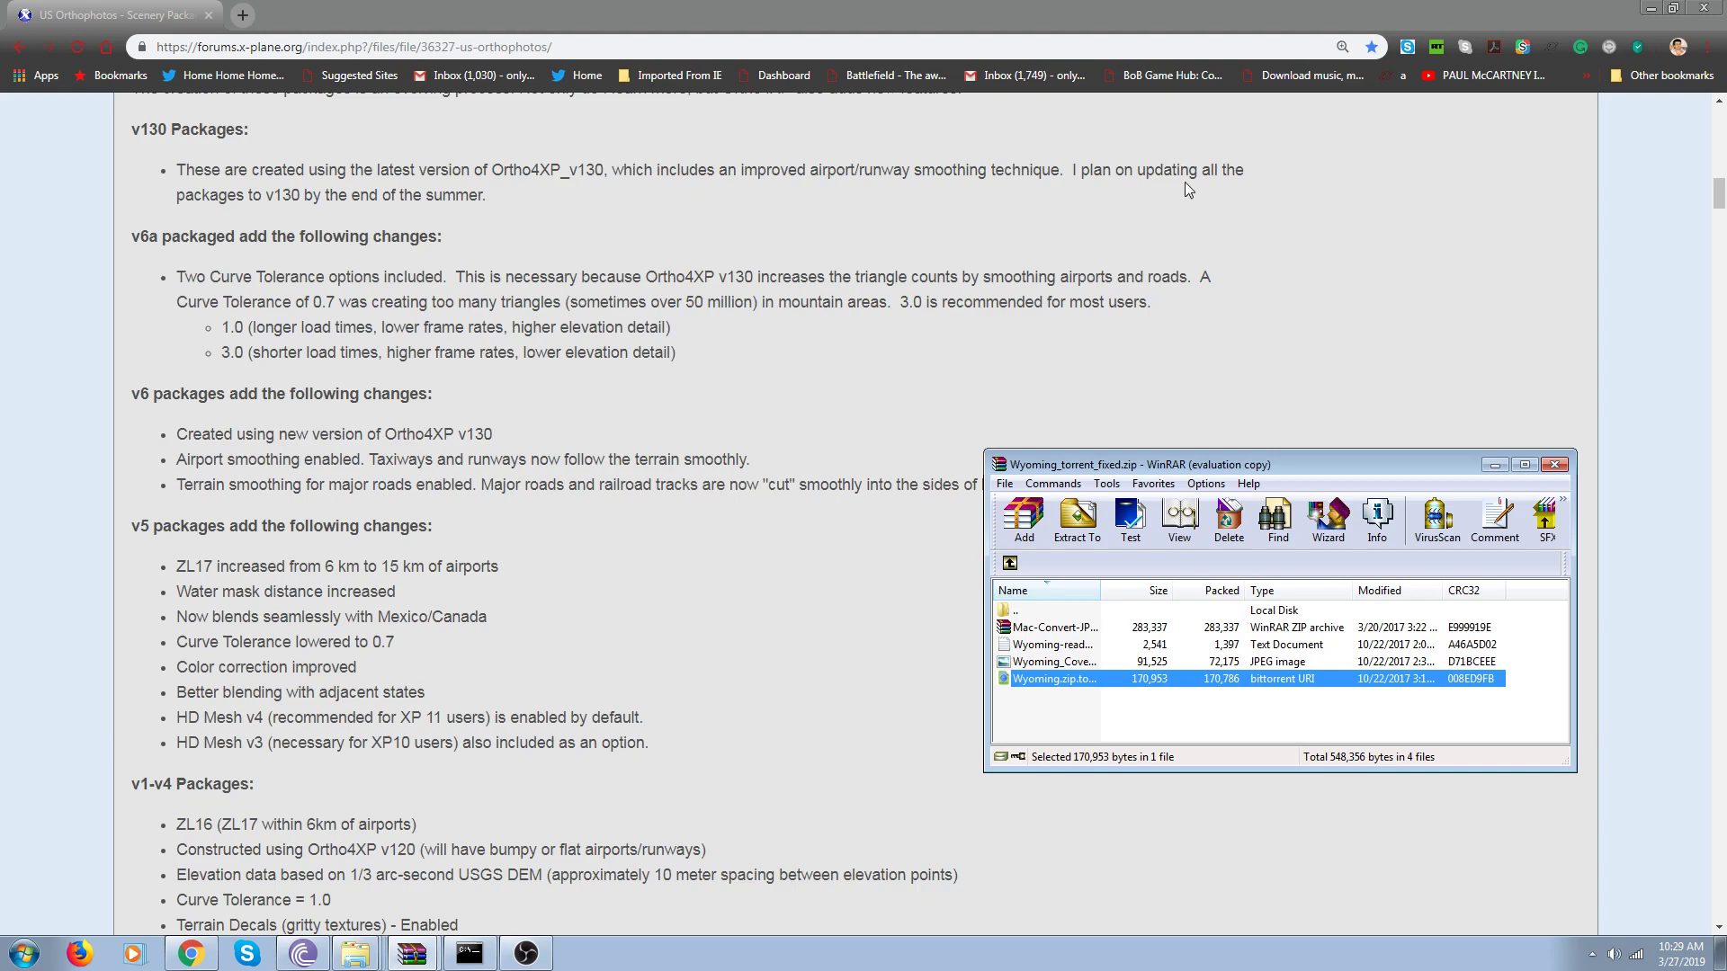
# Clear away the Wyoming archive and browser windows and open the Downloads folder in Windows Explorer.
pyautogui.click(1554, 464)
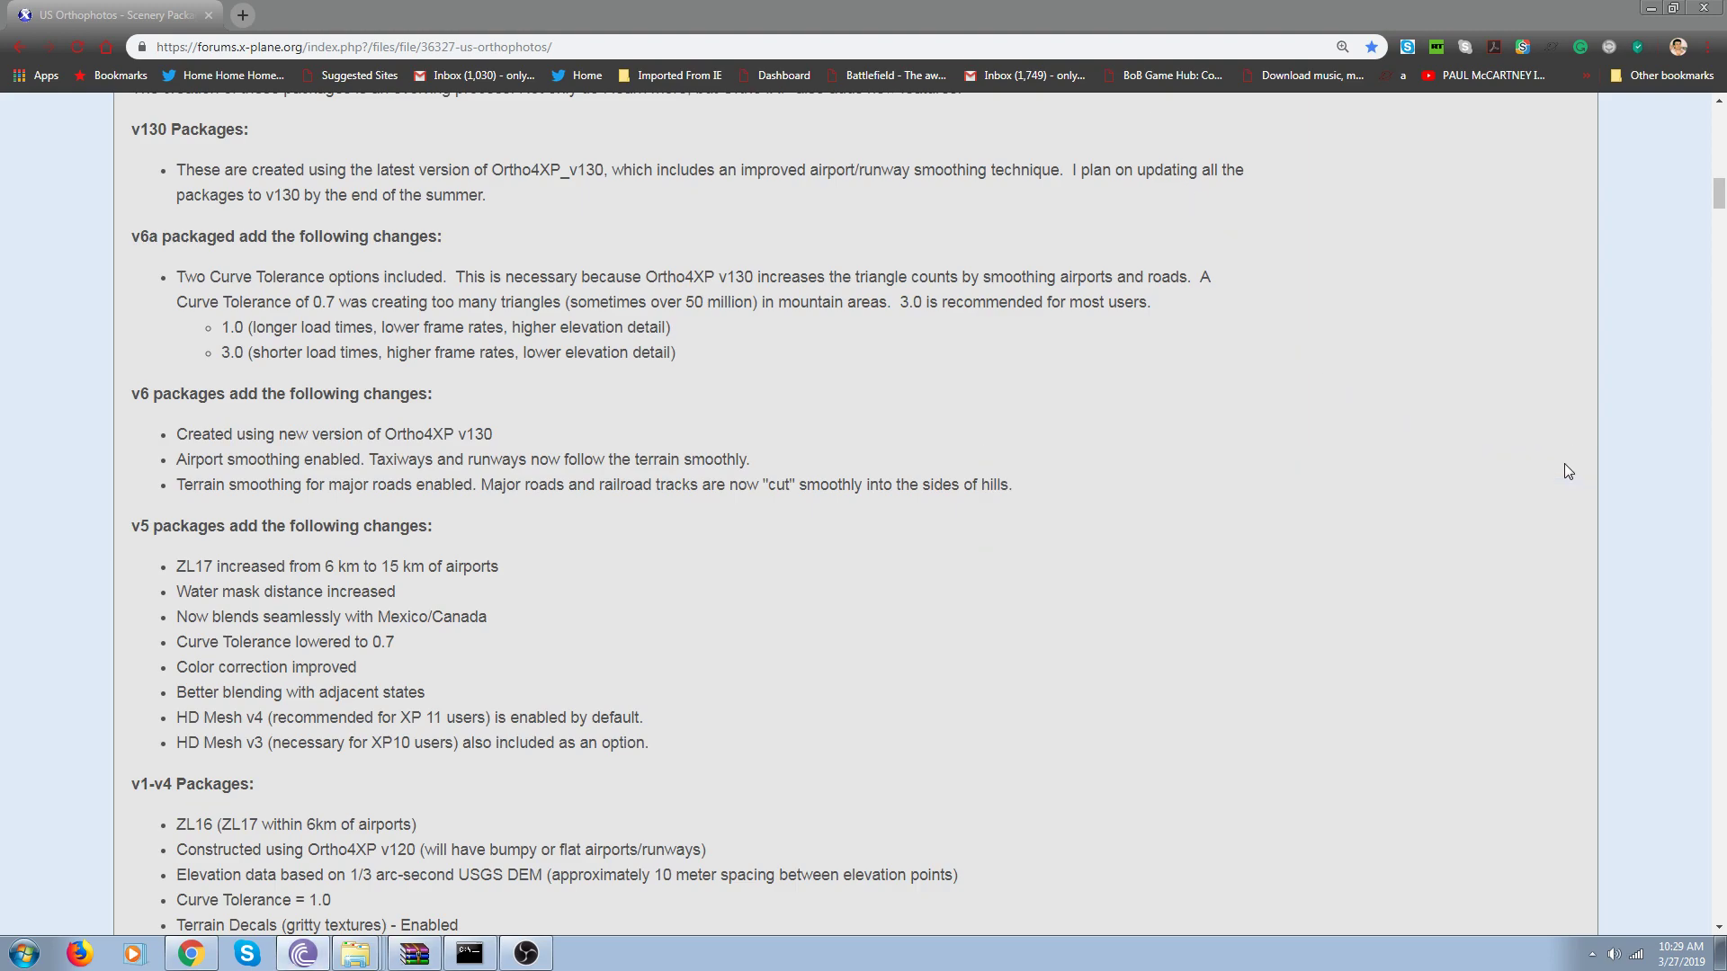
pyautogui.click(1647, 11)
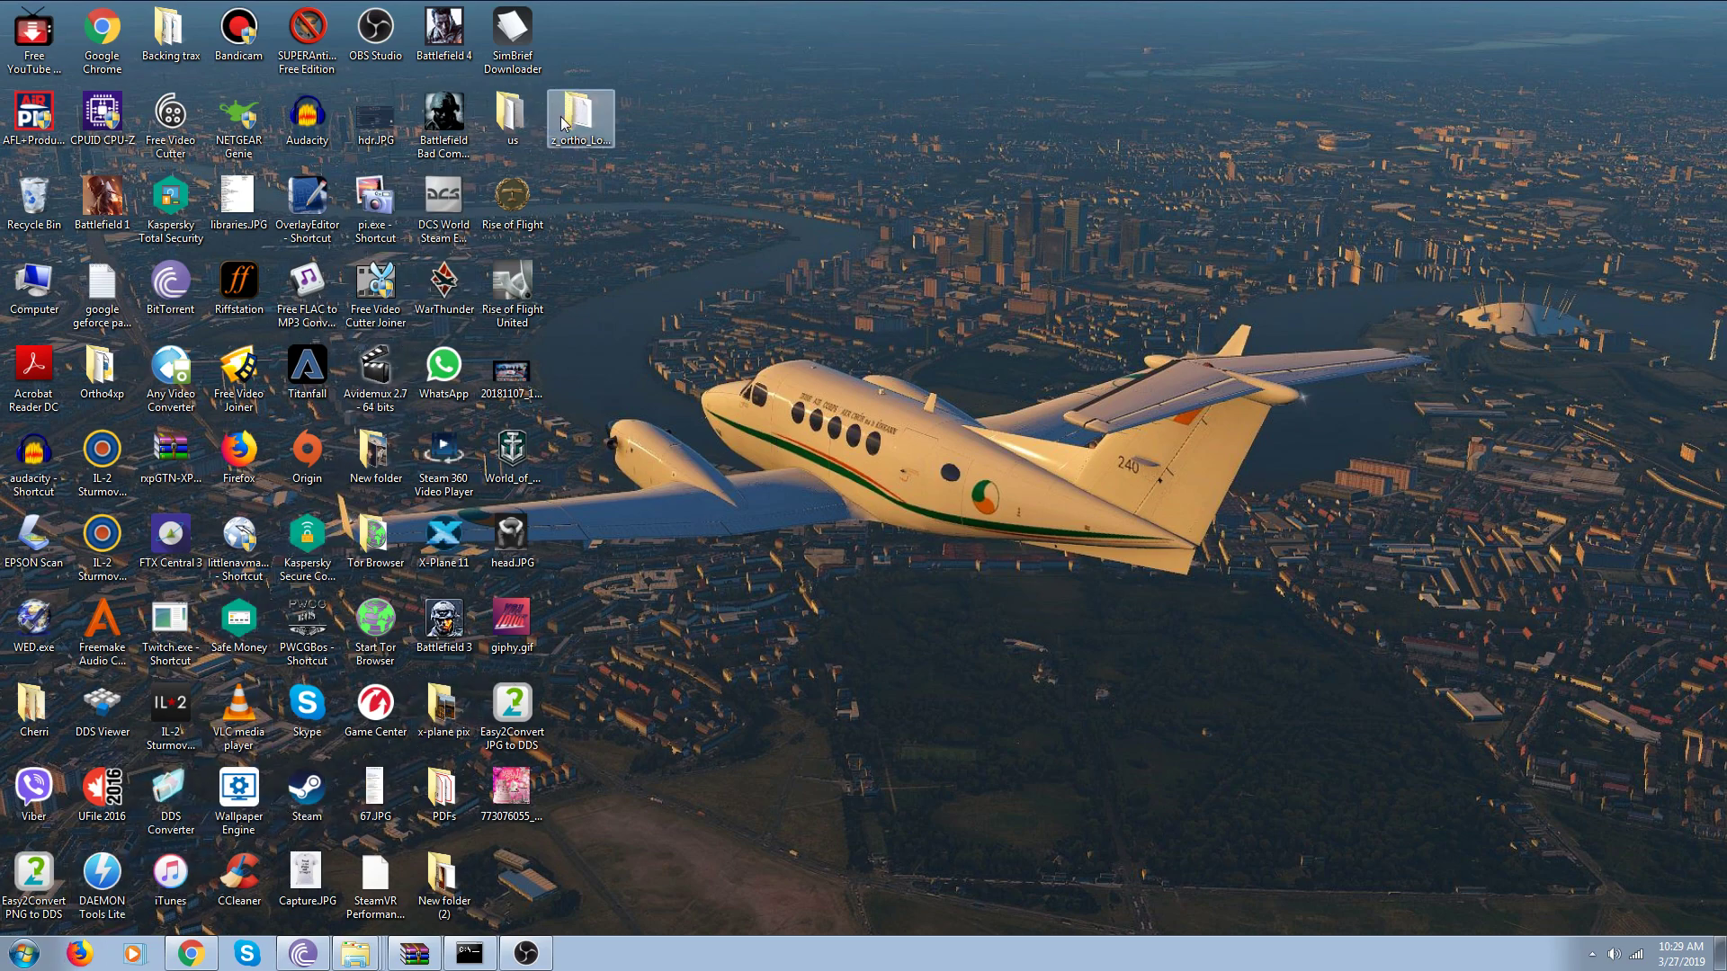
pyautogui.click(40, 955)
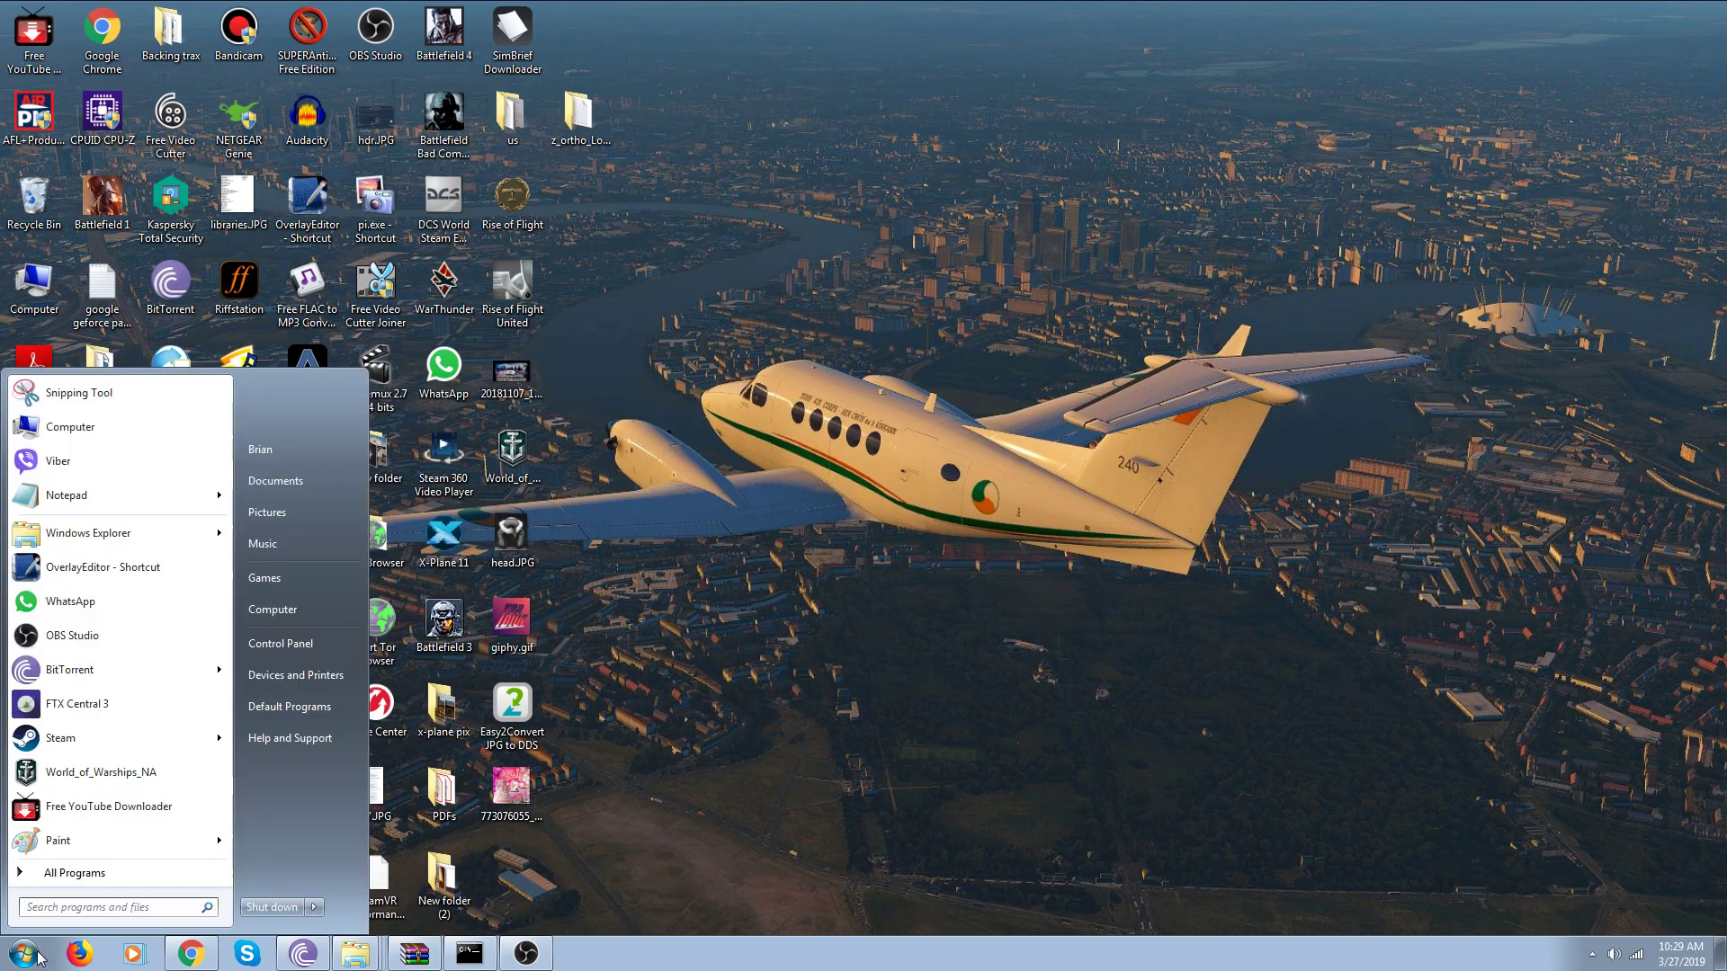
pyautogui.write('down')
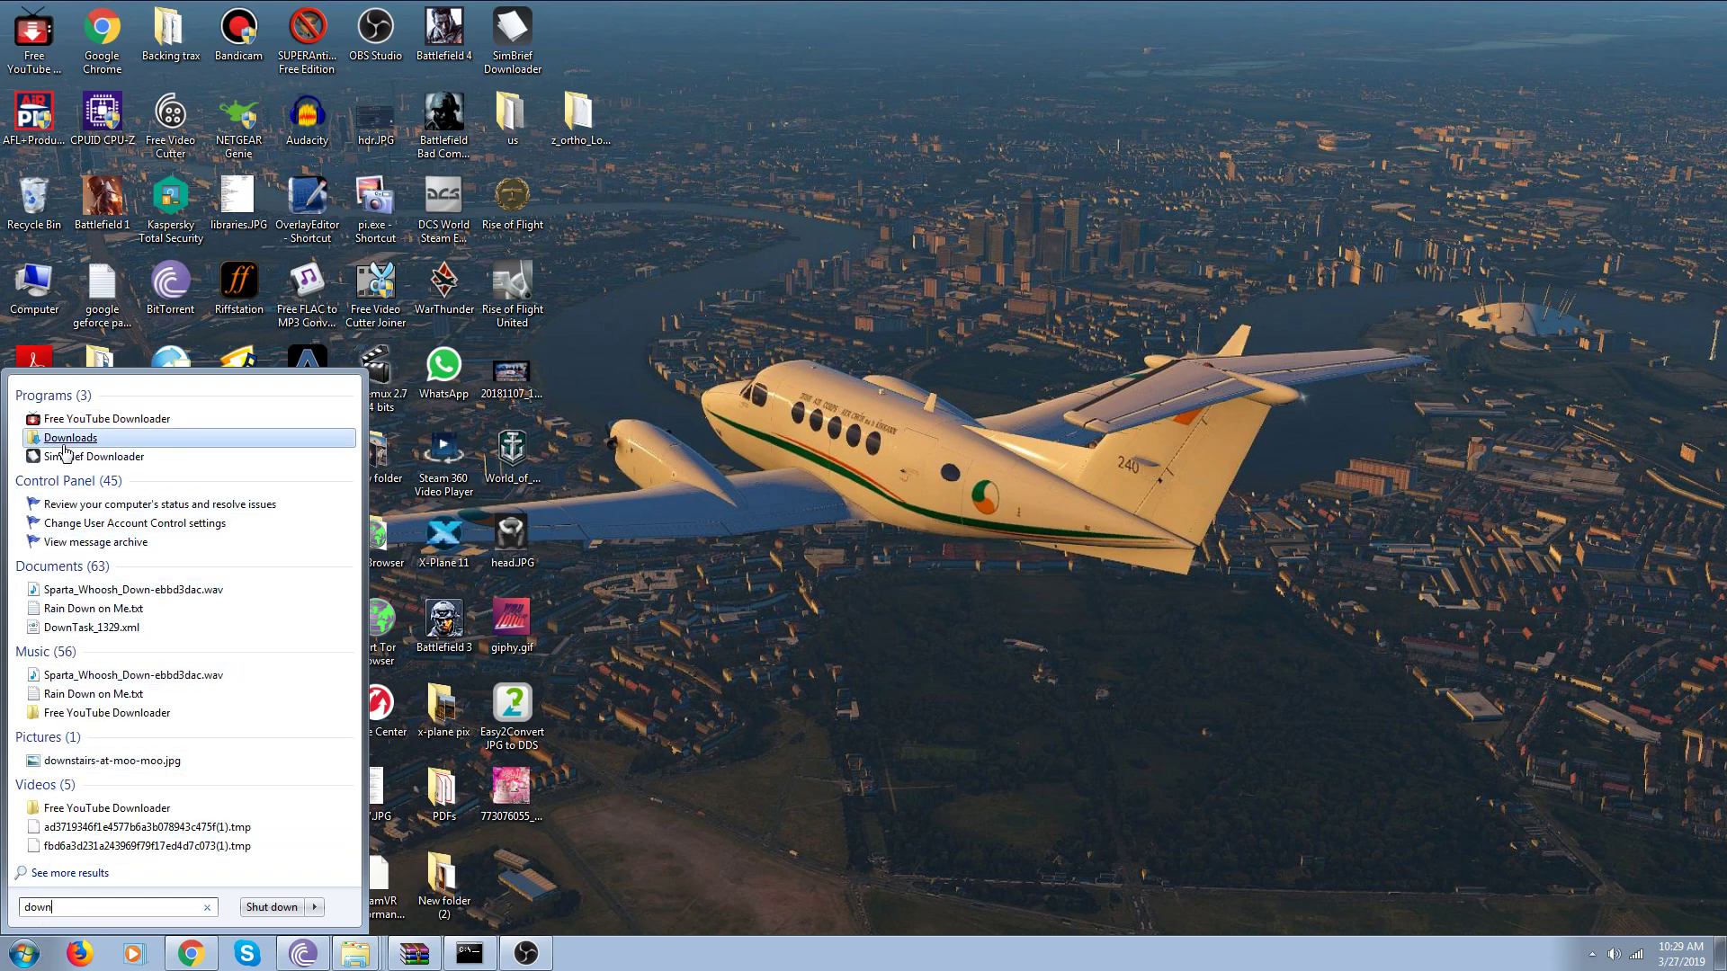
pyautogui.click(70, 438)
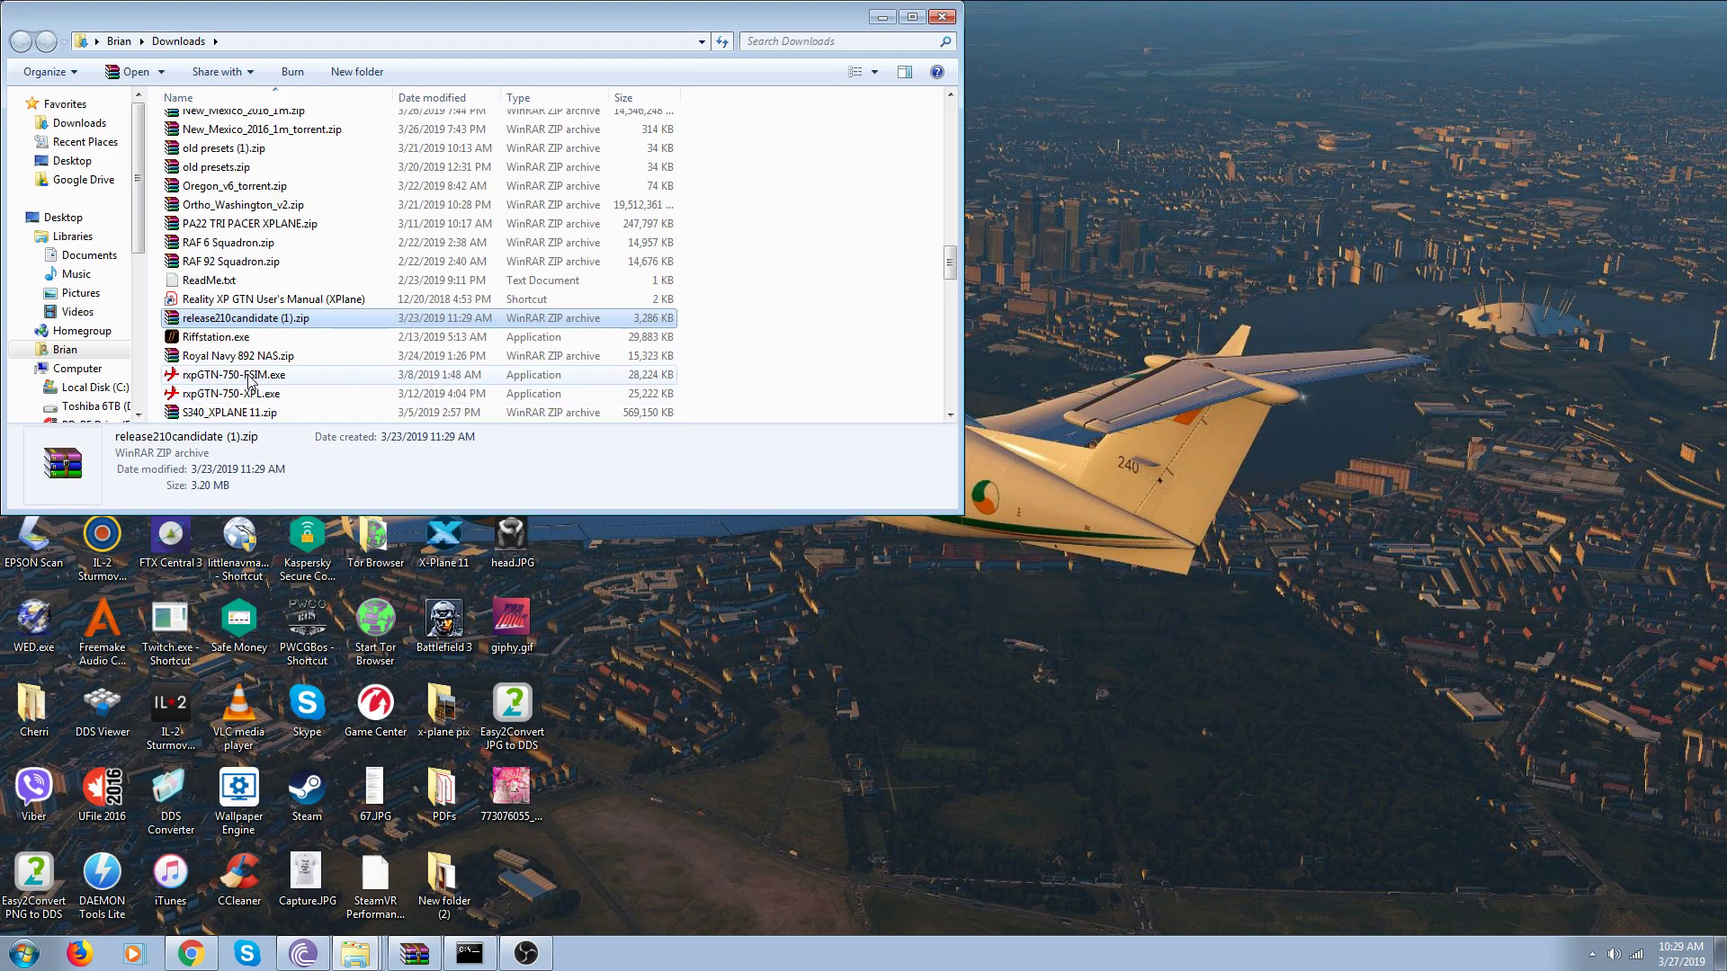
# Locate the Nevada_2015_1m.zip scenery package among the downloaded archives, select it, and close the Downloads folder.
pyautogui.scroll(-3, 249, 379)
pyautogui.scroll(-3, 268, 385)
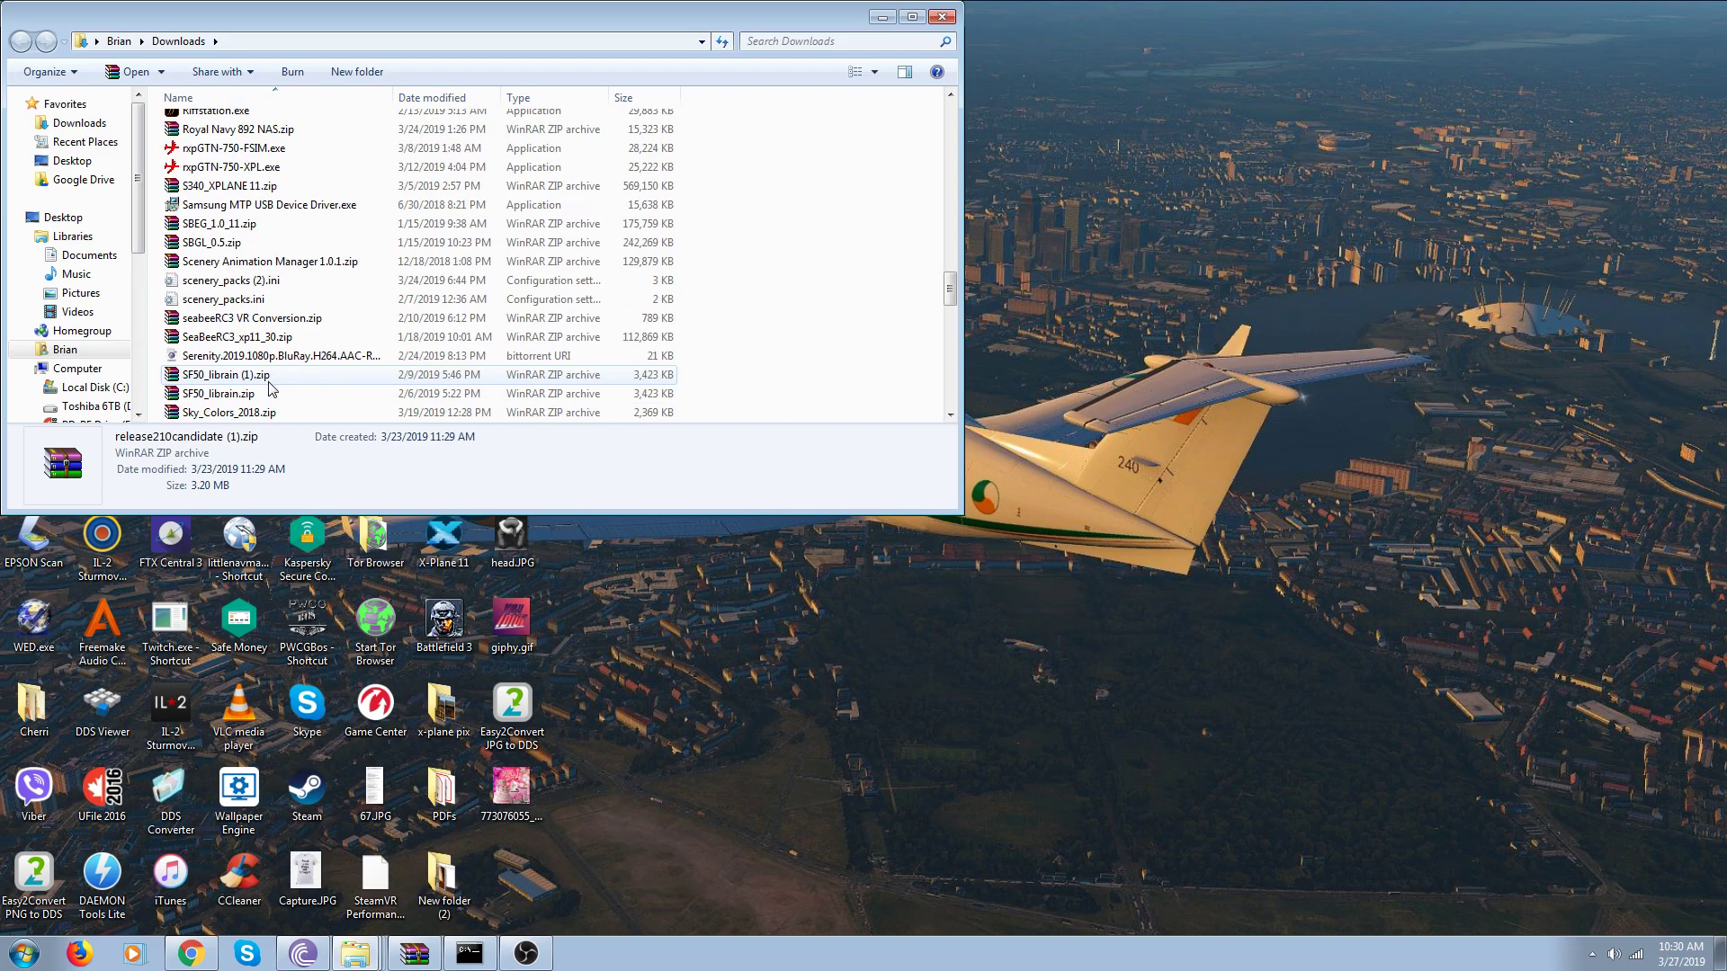
pyautogui.scroll(-4, 268, 385)
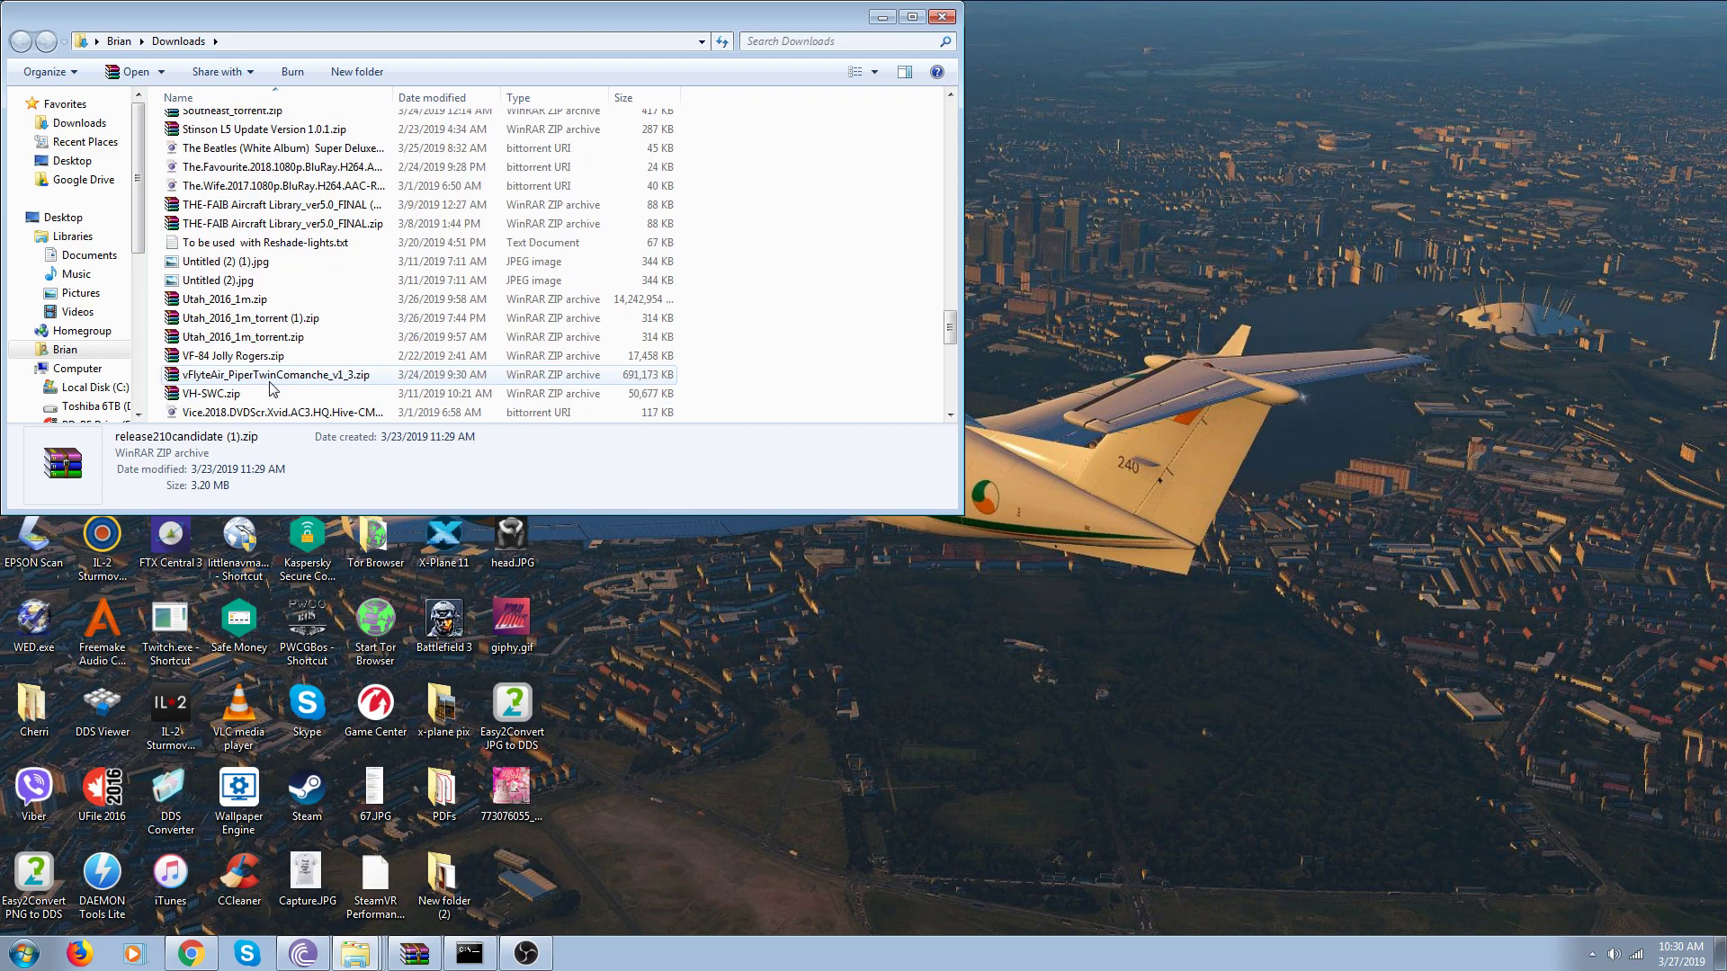
pyautogui.scroll(15, 272, 386)
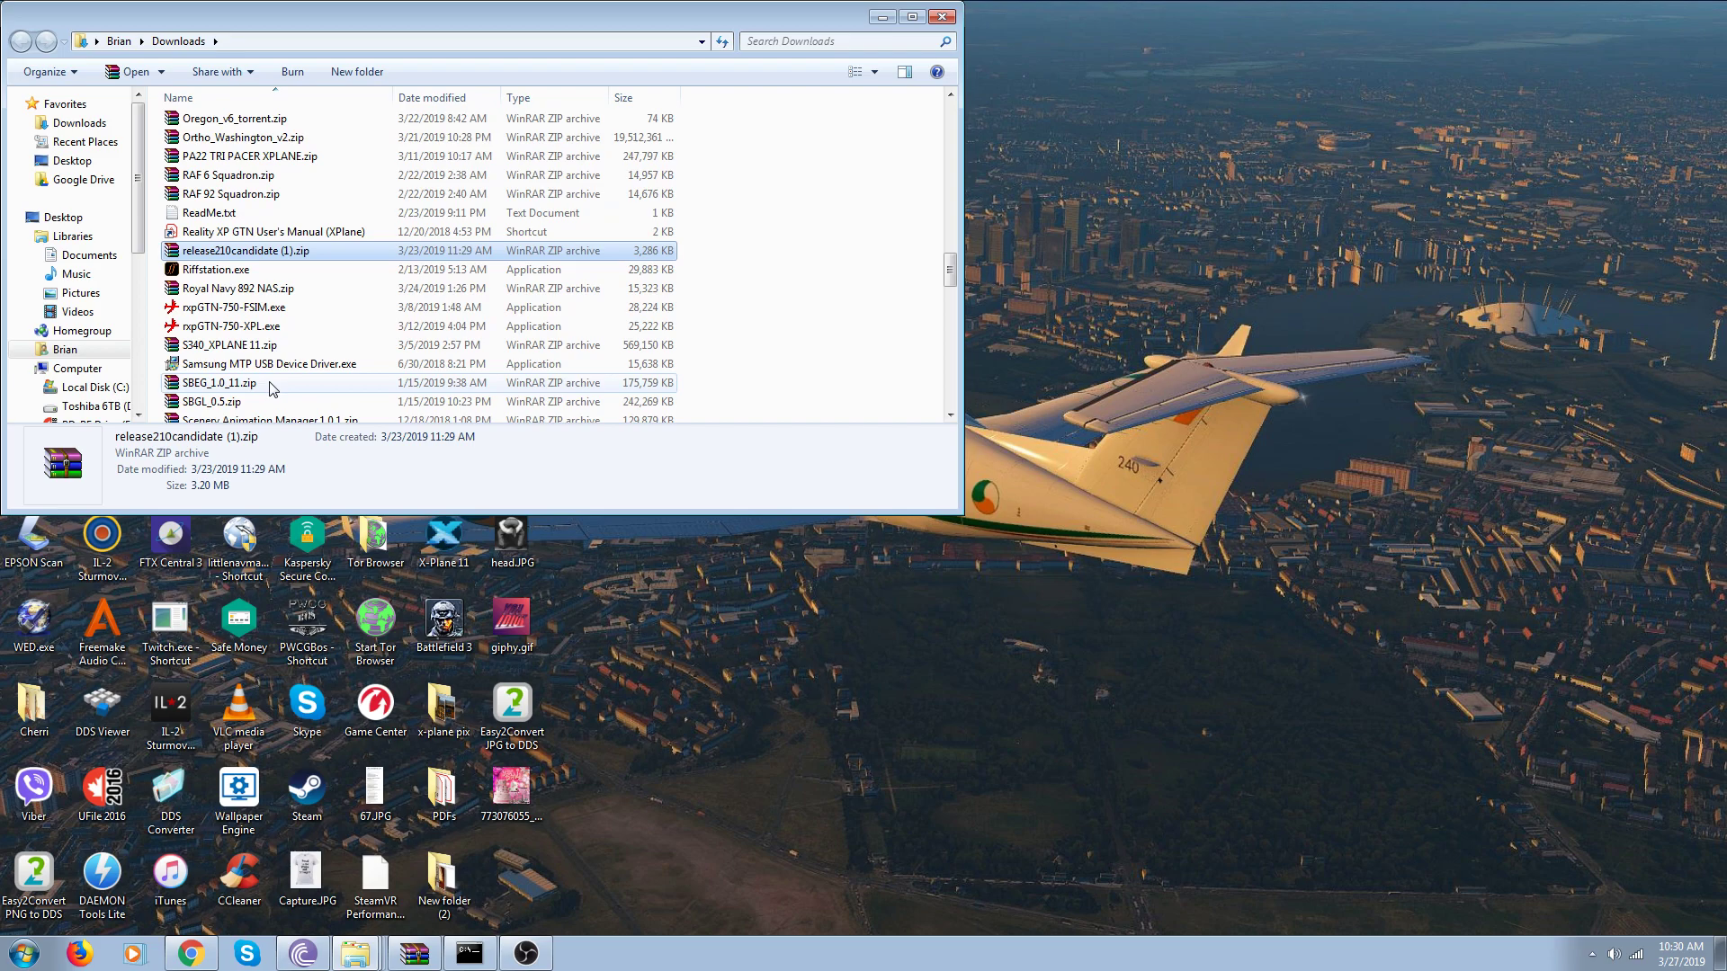
pyautogui.scroll(10, 271, 387)
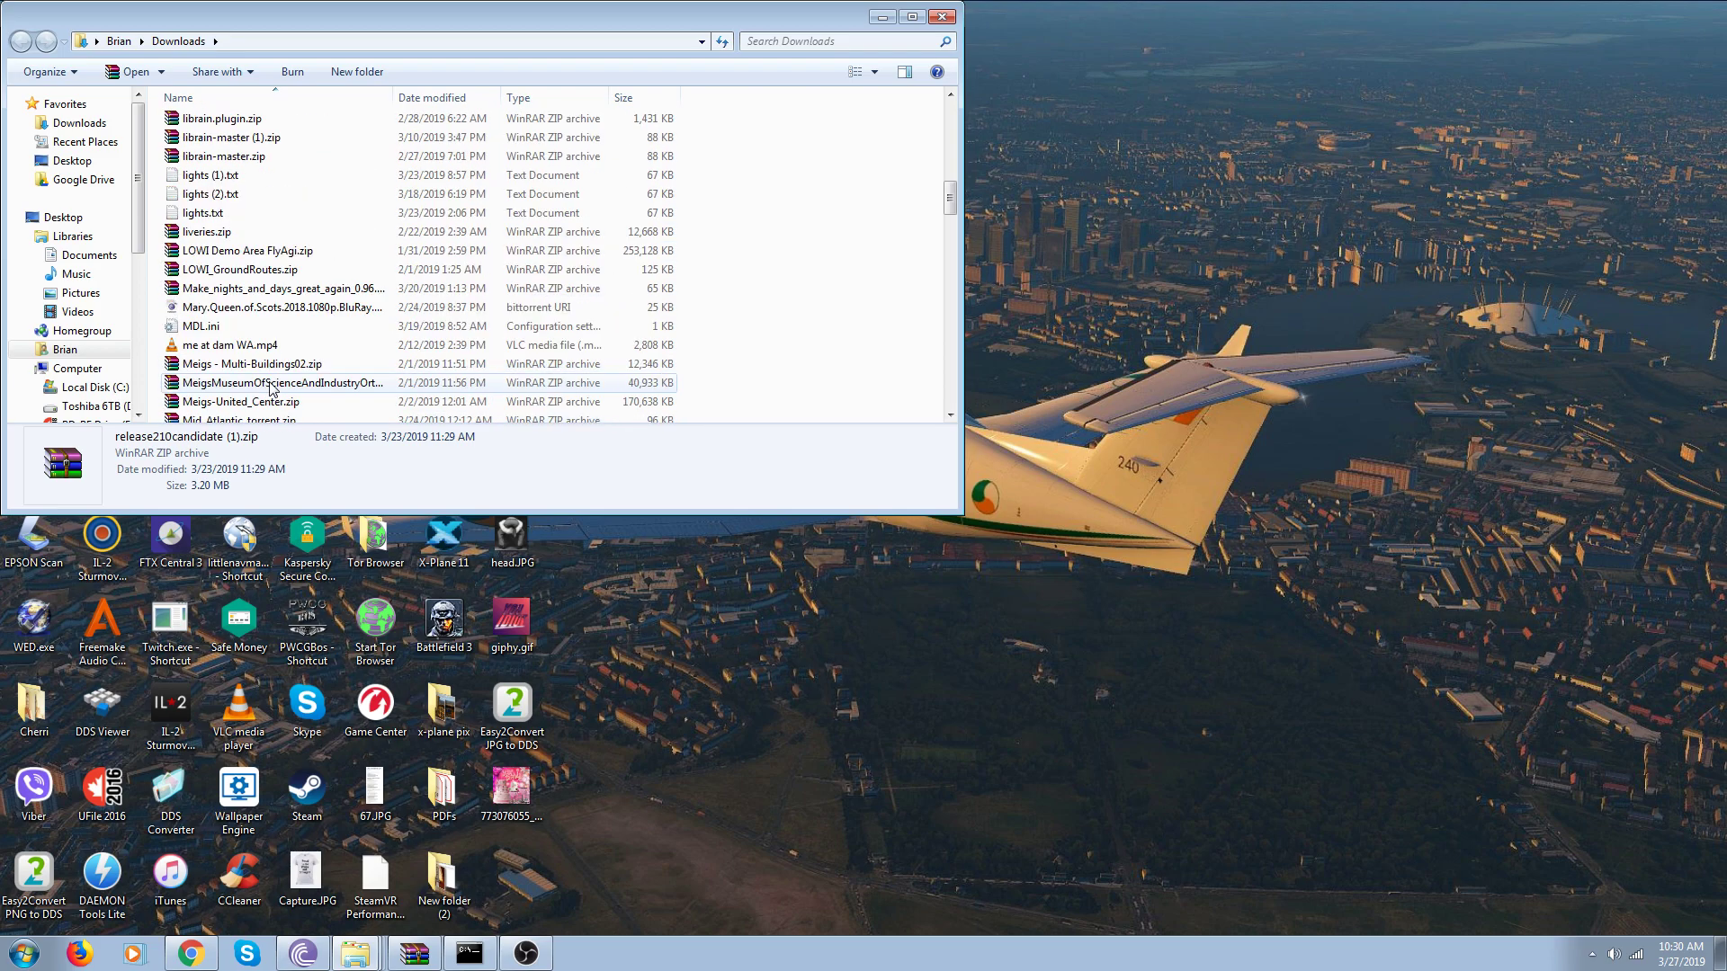
pyautogui.scroll(3, 270, 387)
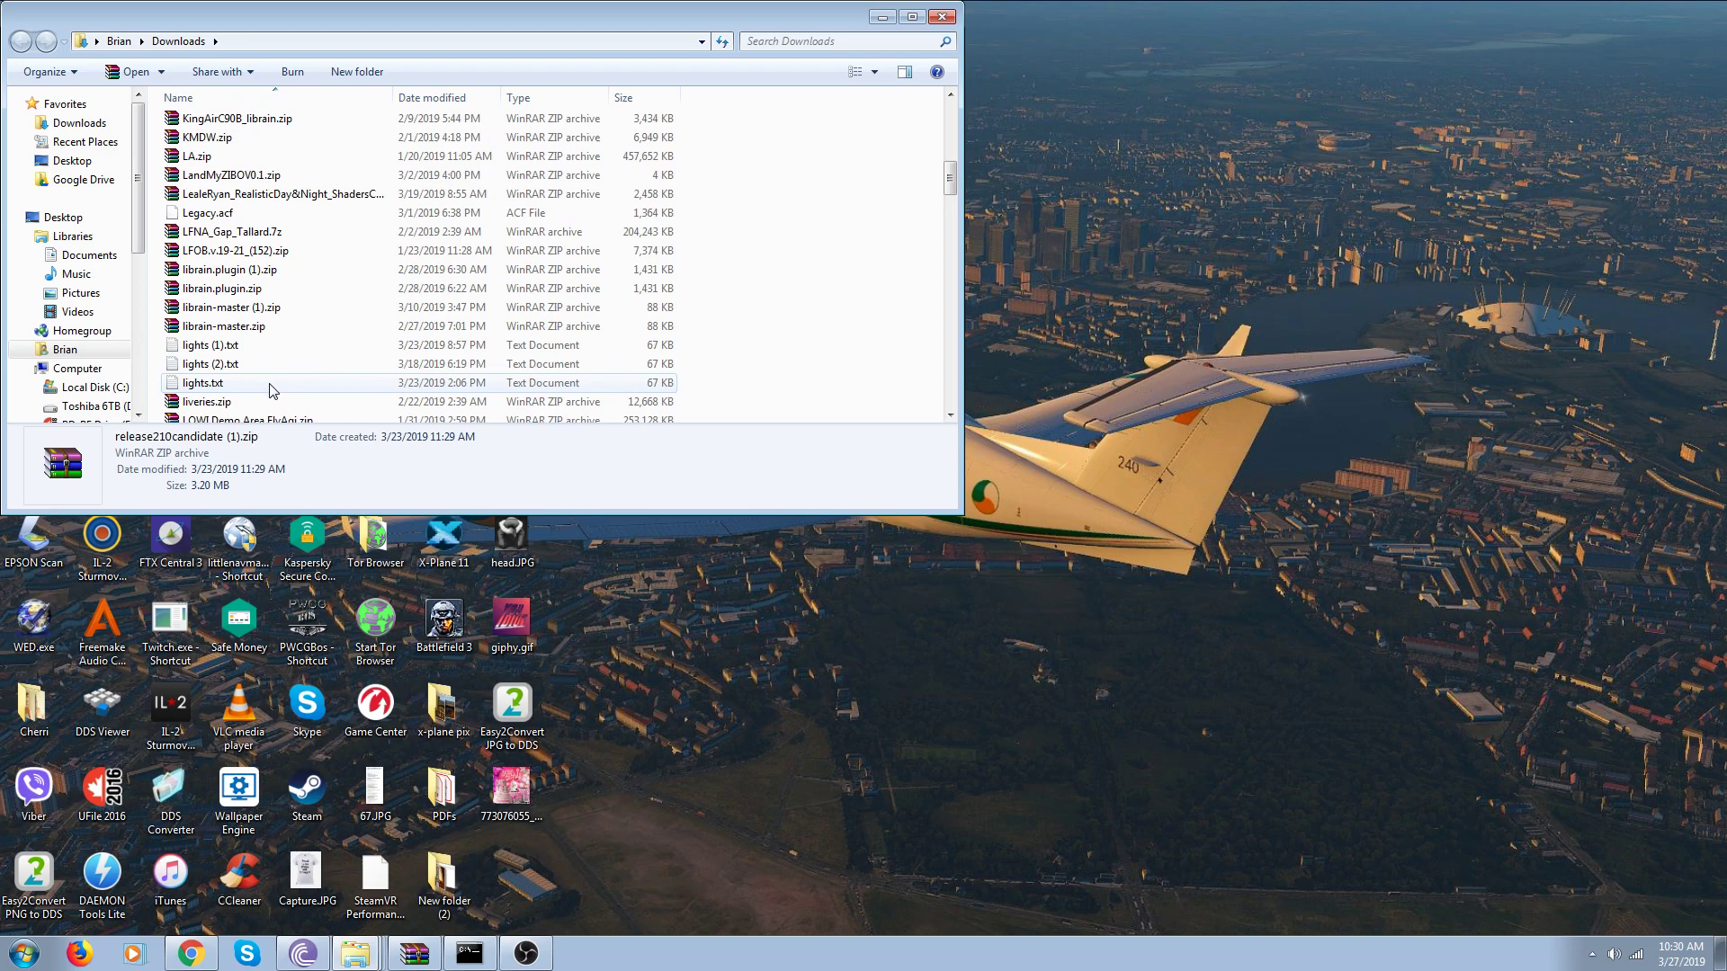
pyautogui.scroll(-1, 271, 389)
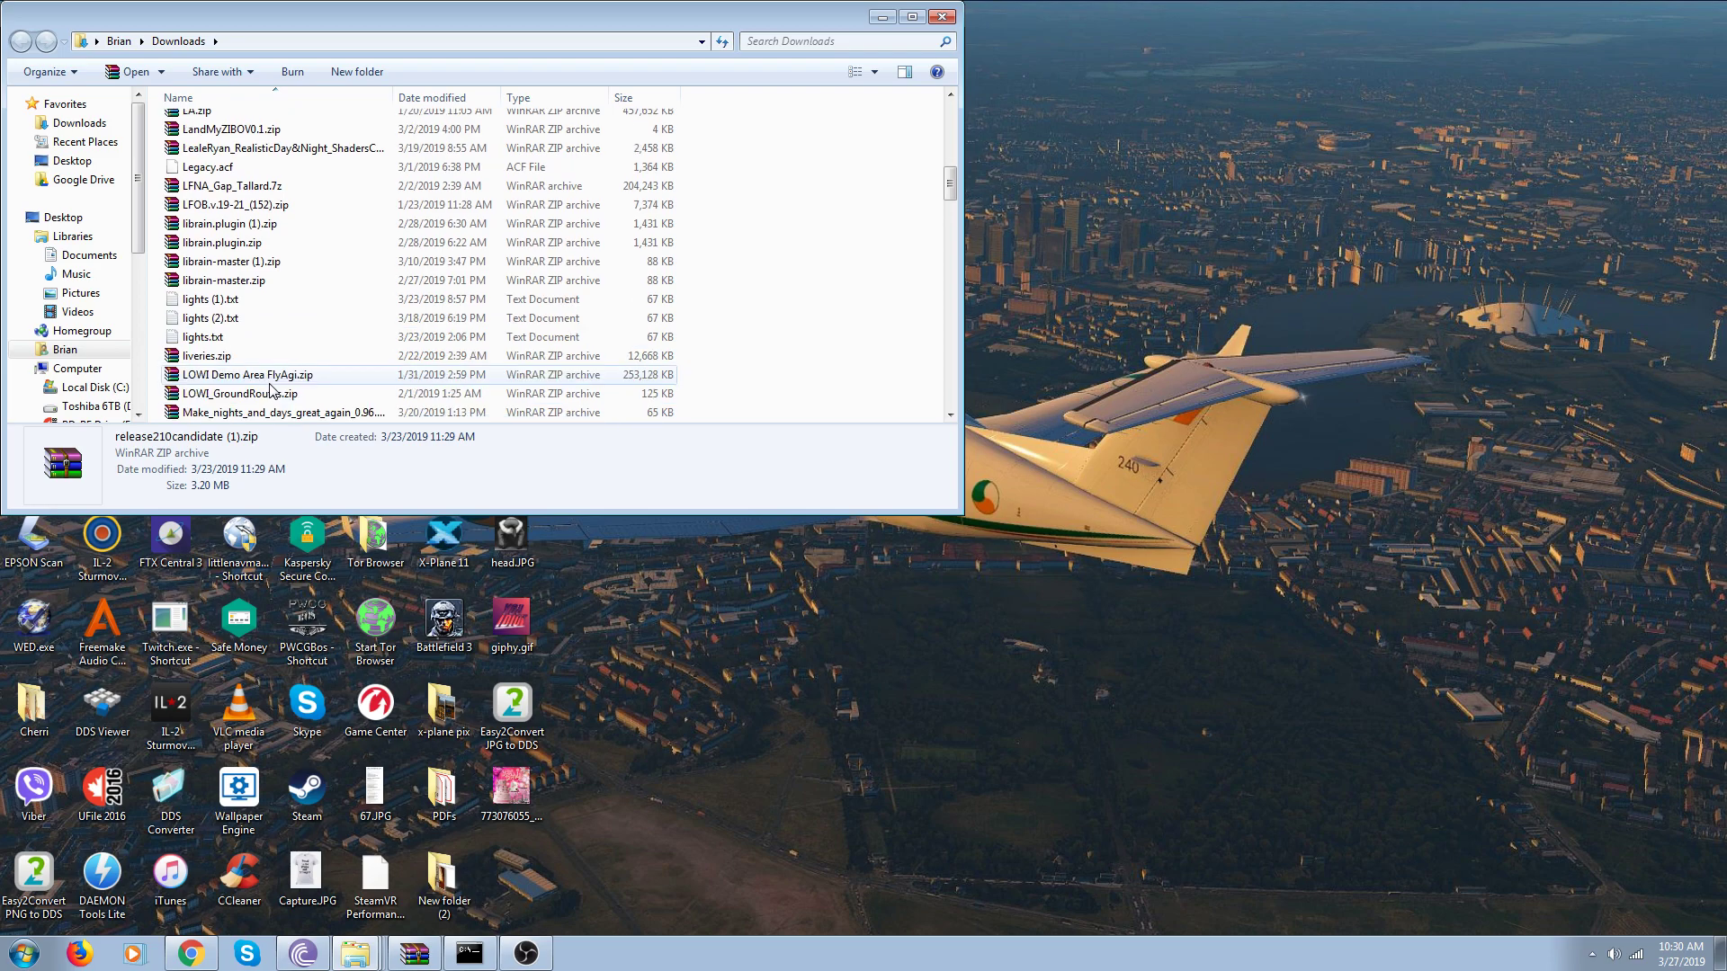
pyautogui.scroll(-1, 271, 389)
pyautogui.scroll(-1, 272, 389)
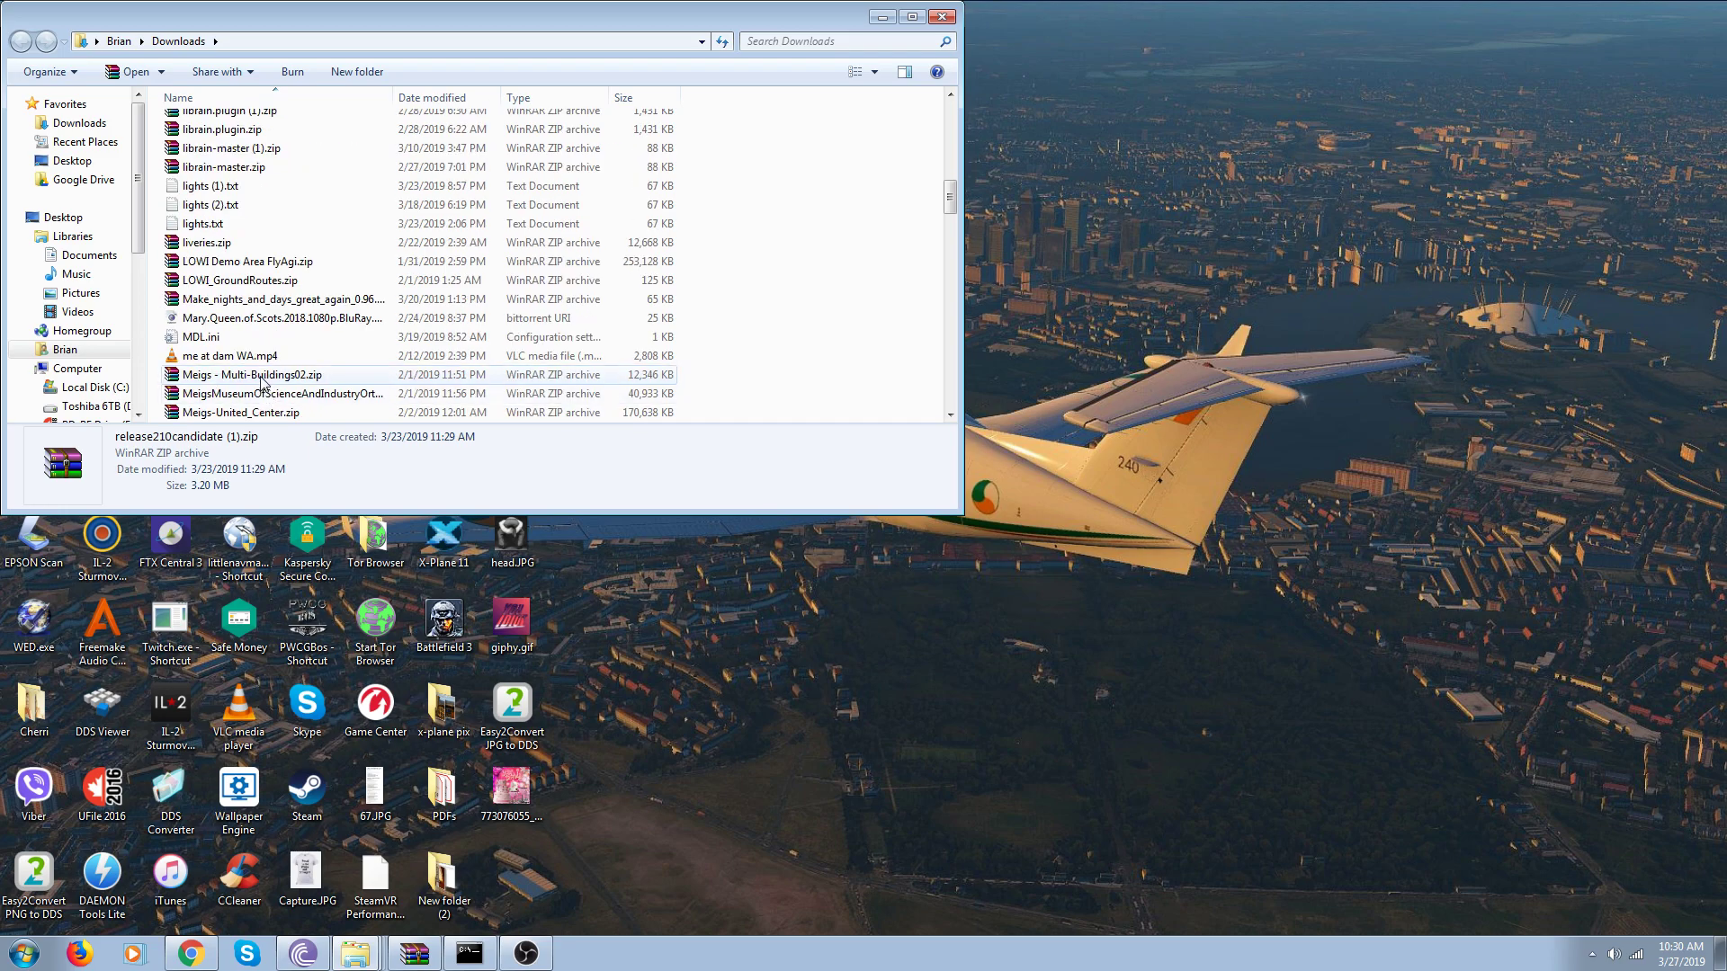
pyautogui.scroll(-4, 249, 347)
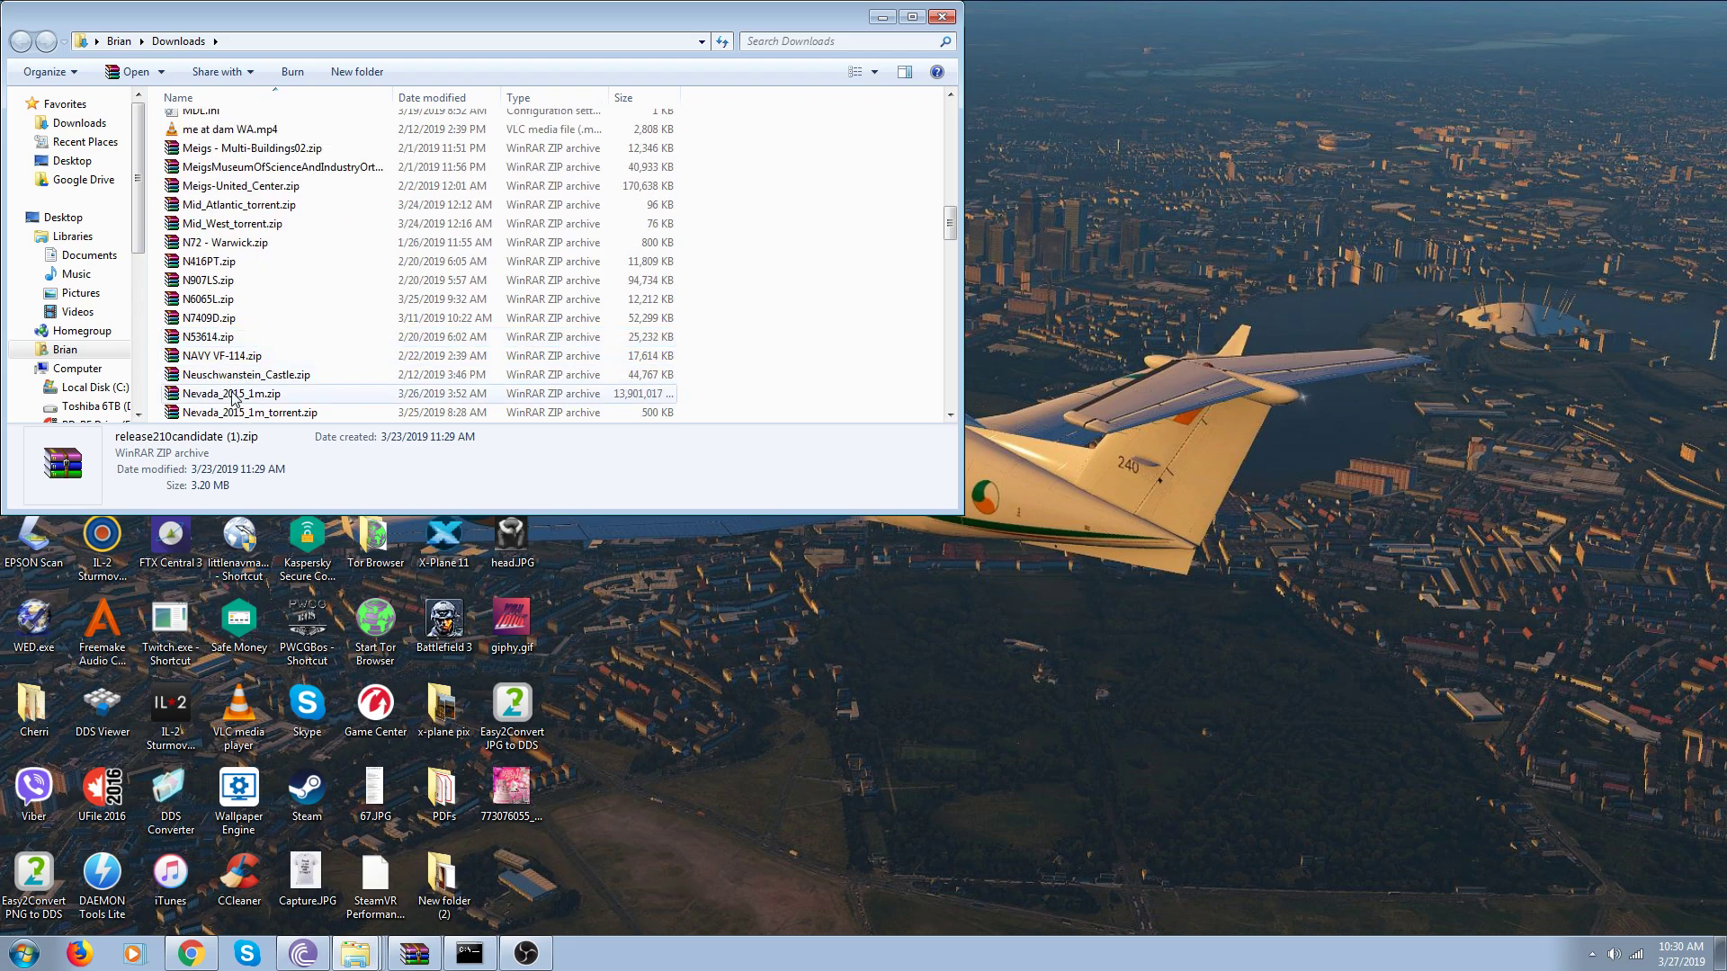
pyautogui.scroll(-1, 277, 420)
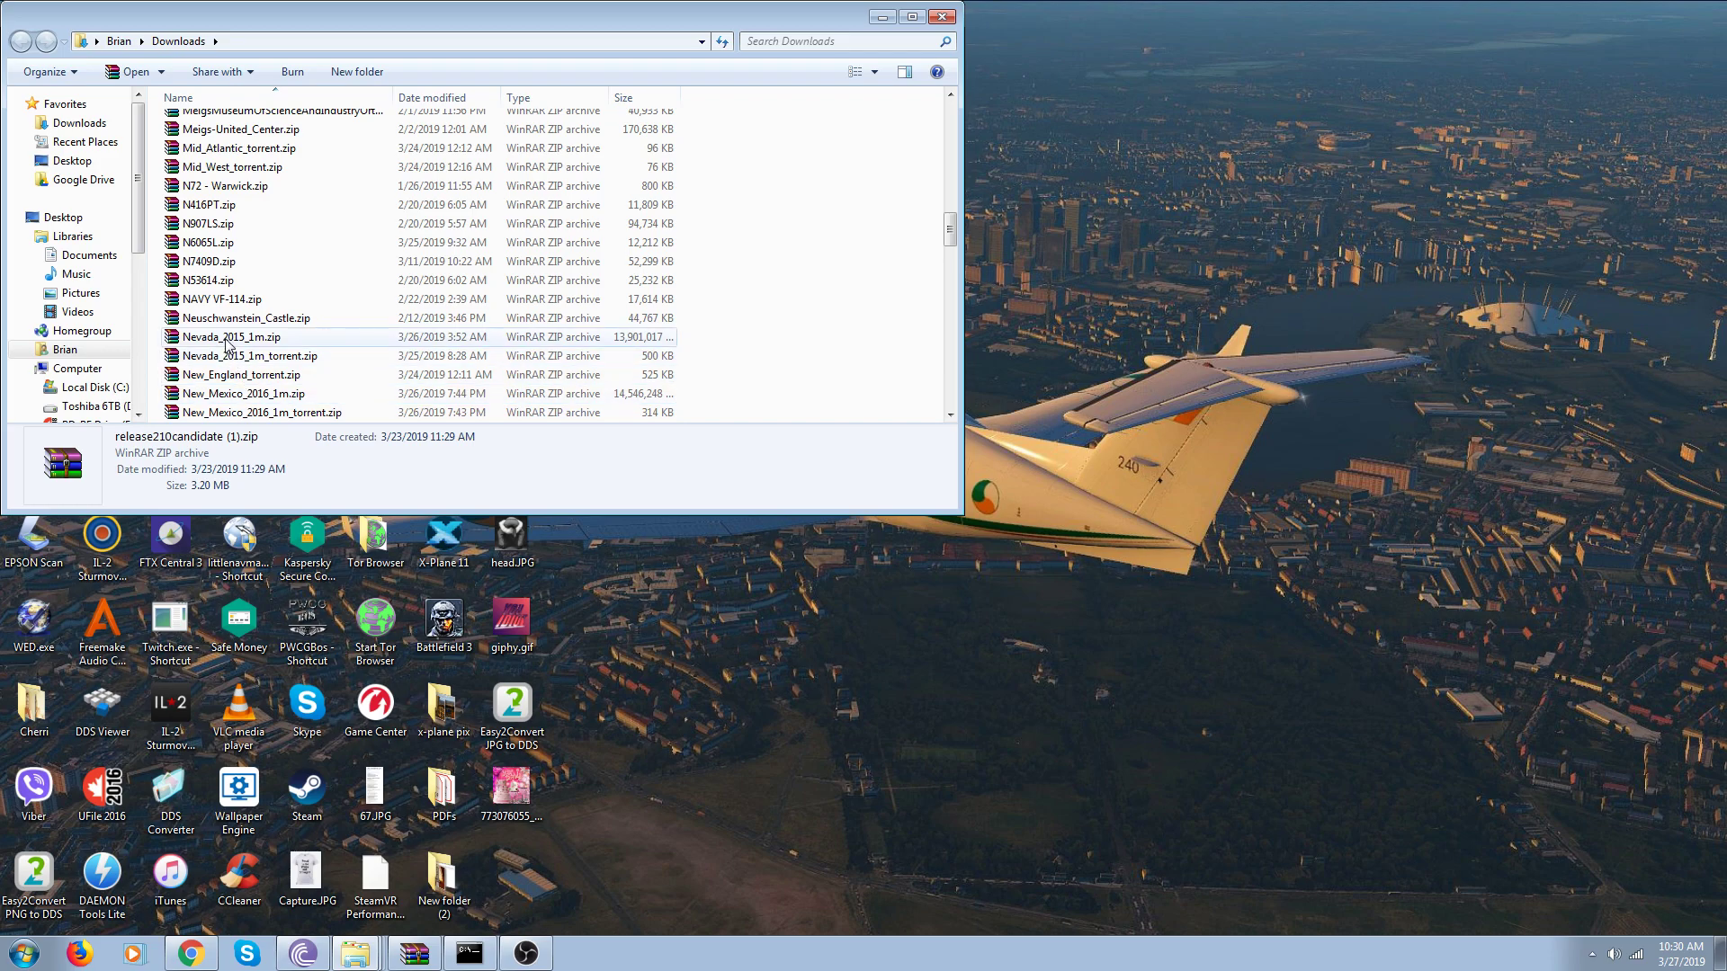
pyautogui.click(226, 341)
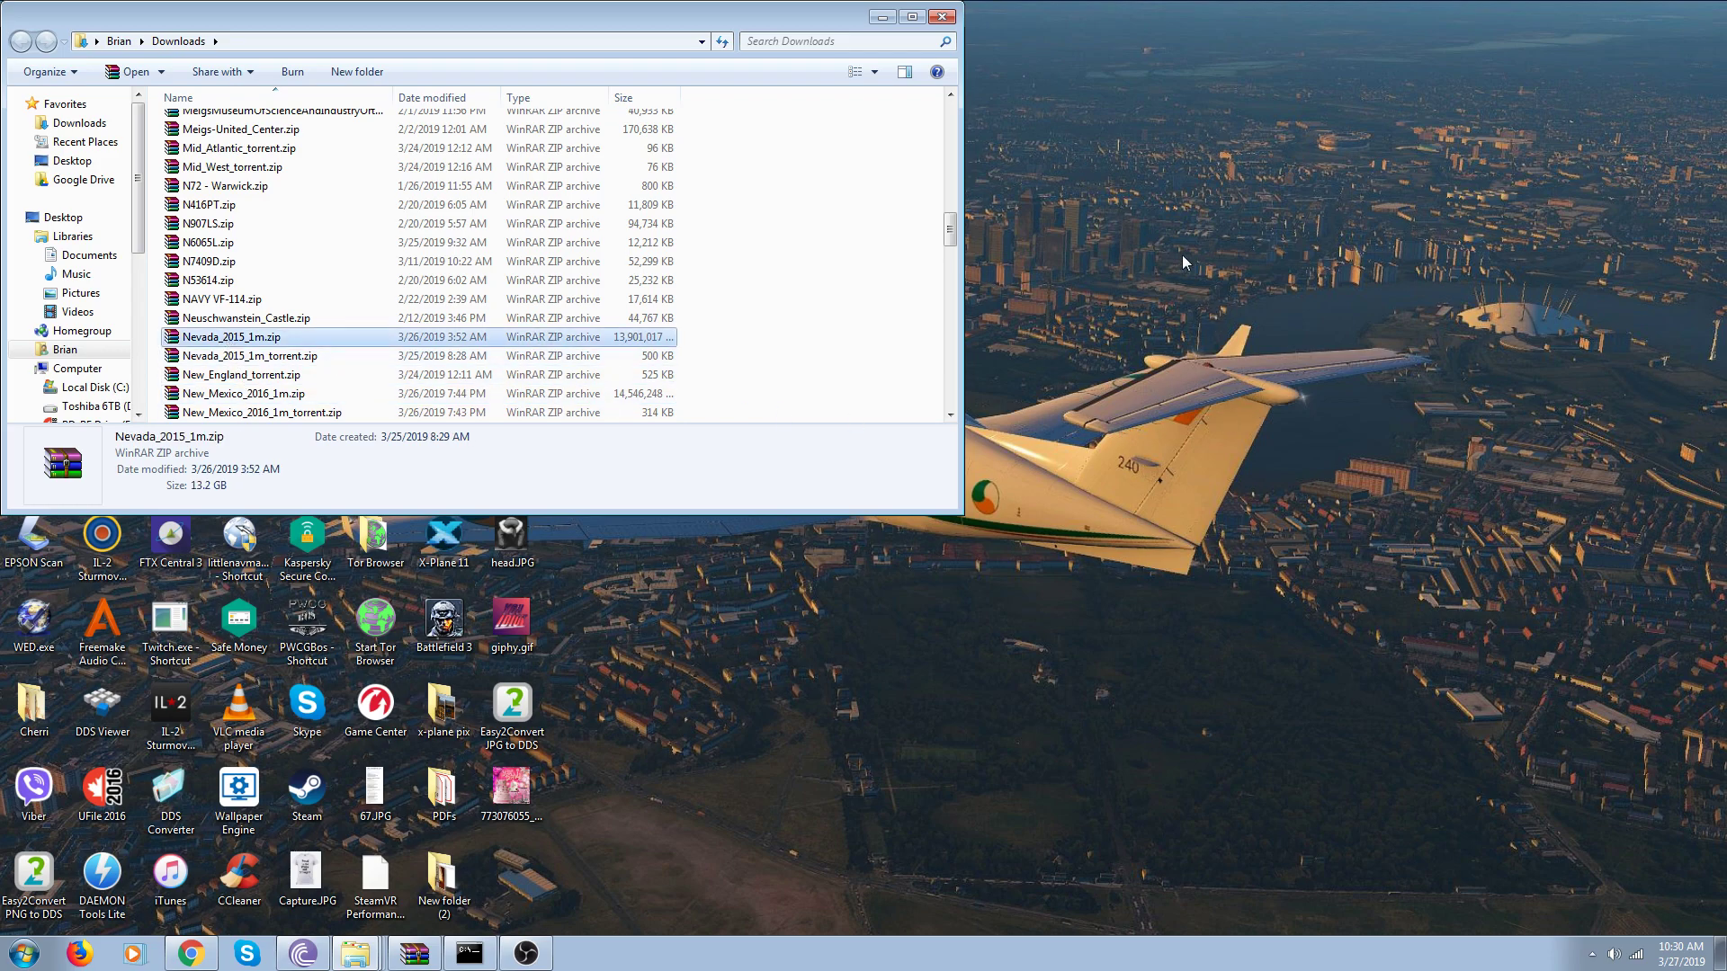
pyautogui.click(943, 19)
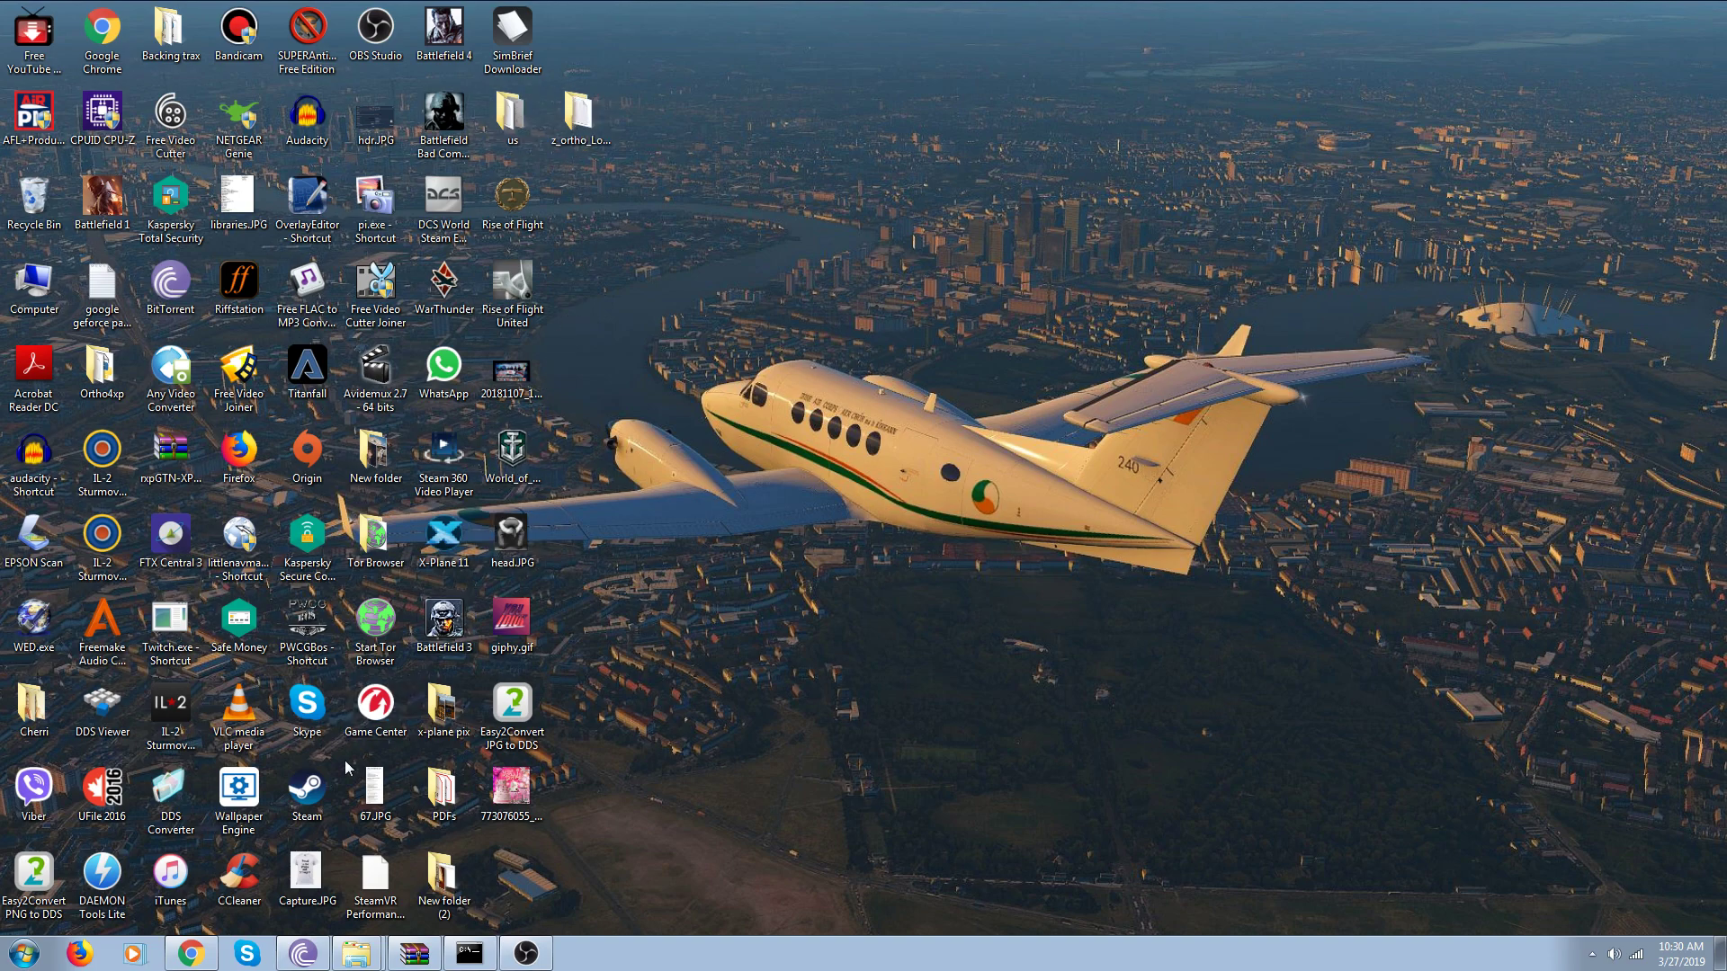
# Switch to Chrome and examine the US Orthophotos page through to the Windows installation instructions and DDS conversion tool.
pyautogui.click(190, 961)
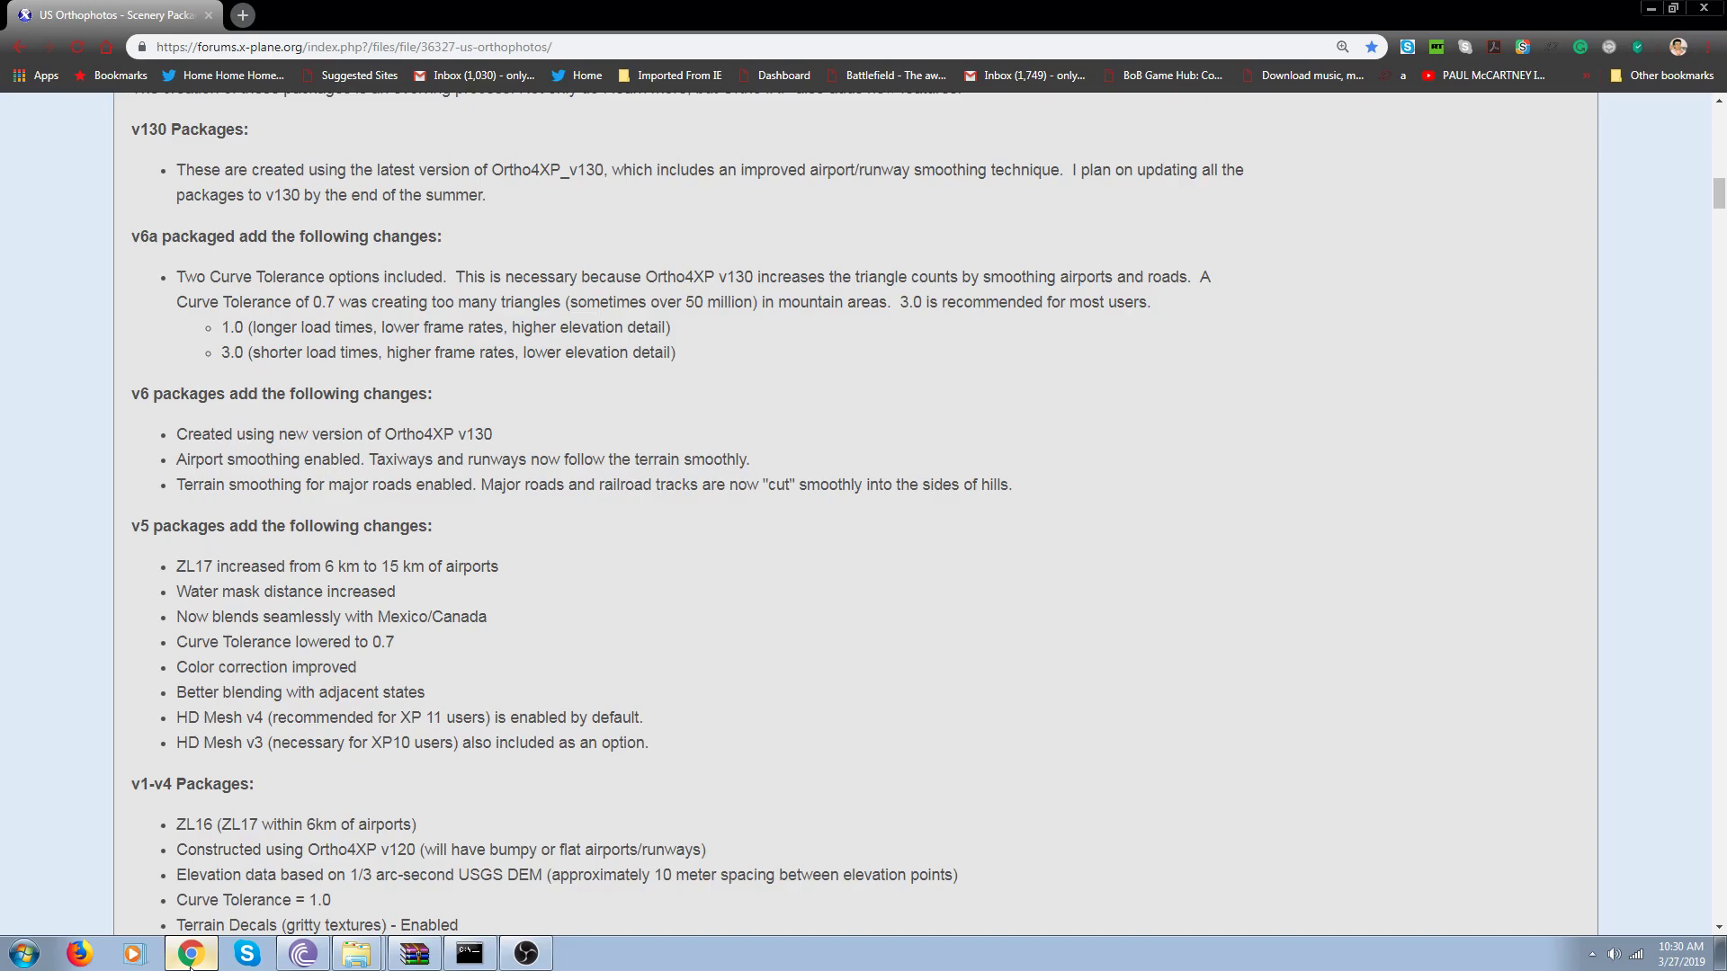
pyautogui.scroll(-1, 385, 670)
pyautogui.scroll(8, 395, 648)
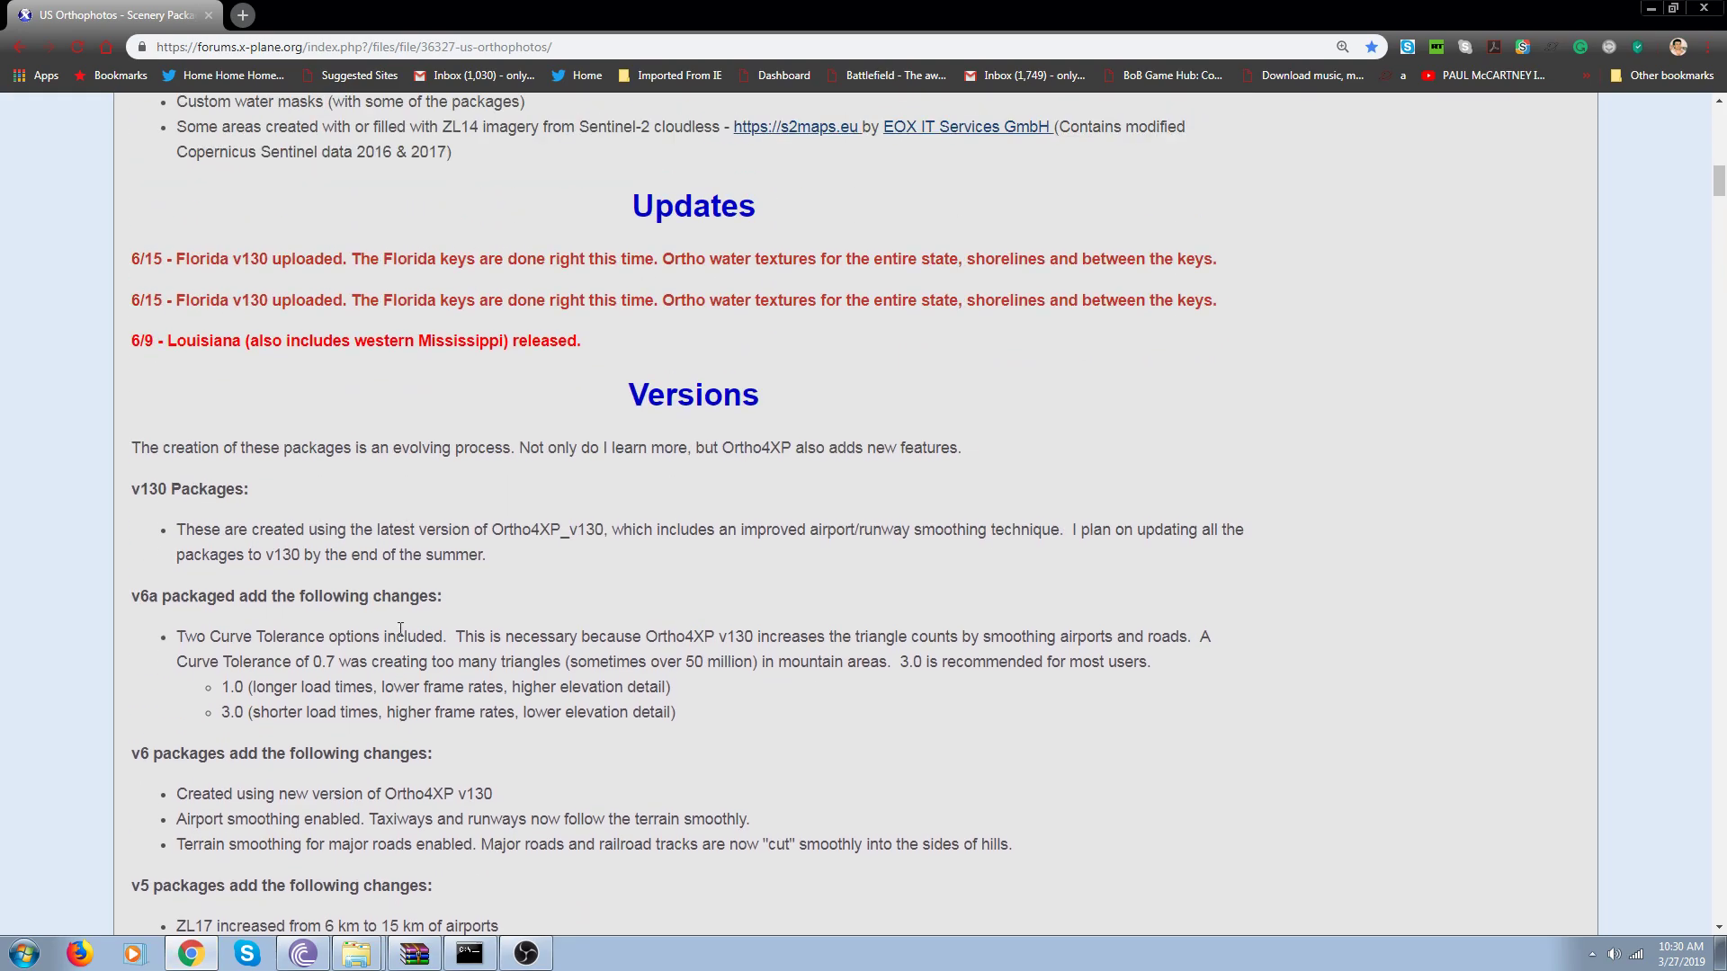
pyautogui.scroll(2, 397, 629)
pyautogui.scroll(-13, 397, 629)
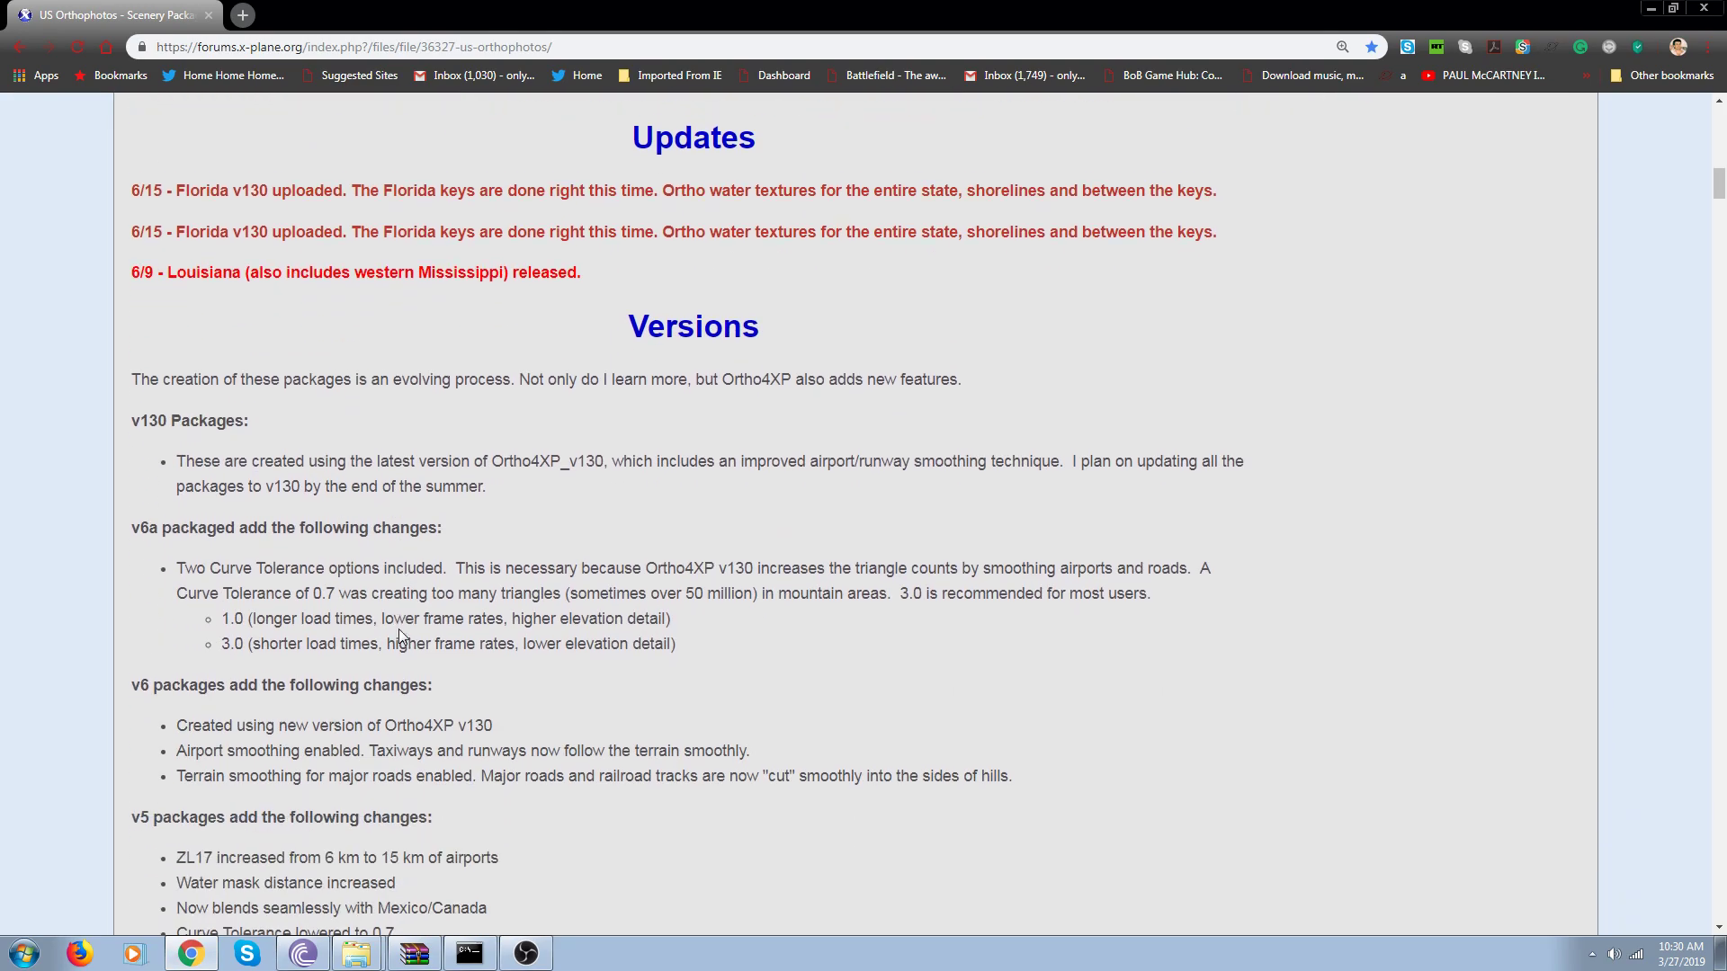
pyautogui.scroll(-12, 401, 628)
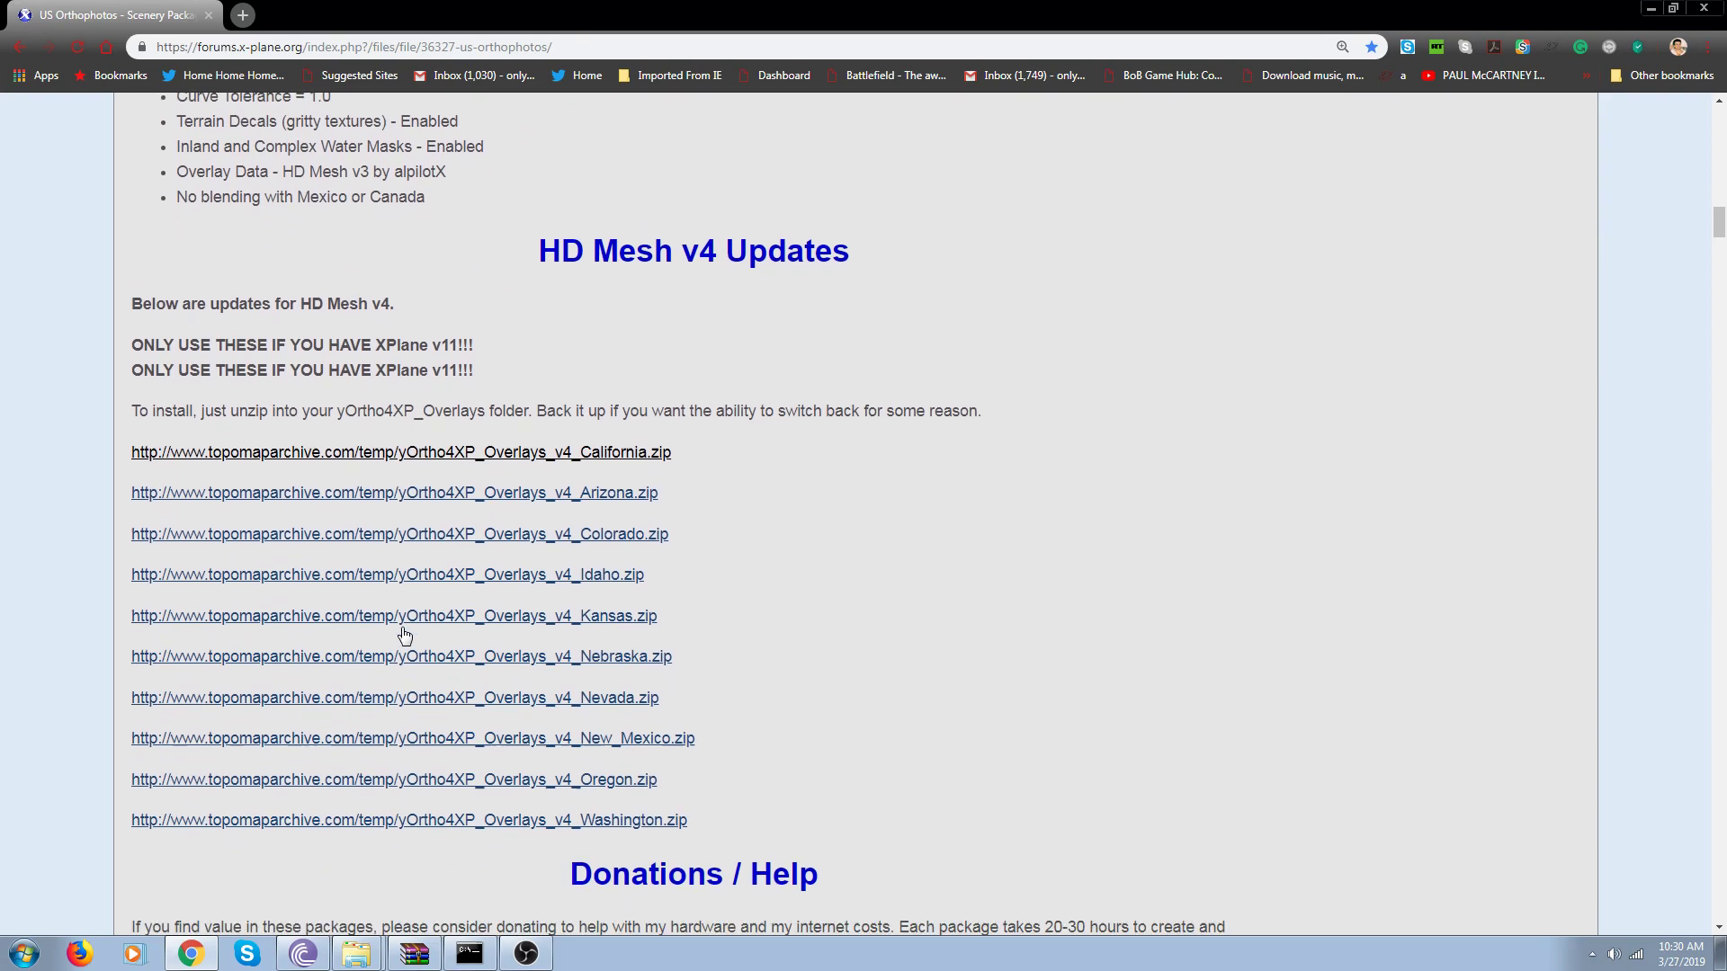
pyautogui.scroll(-18, 403, 629)
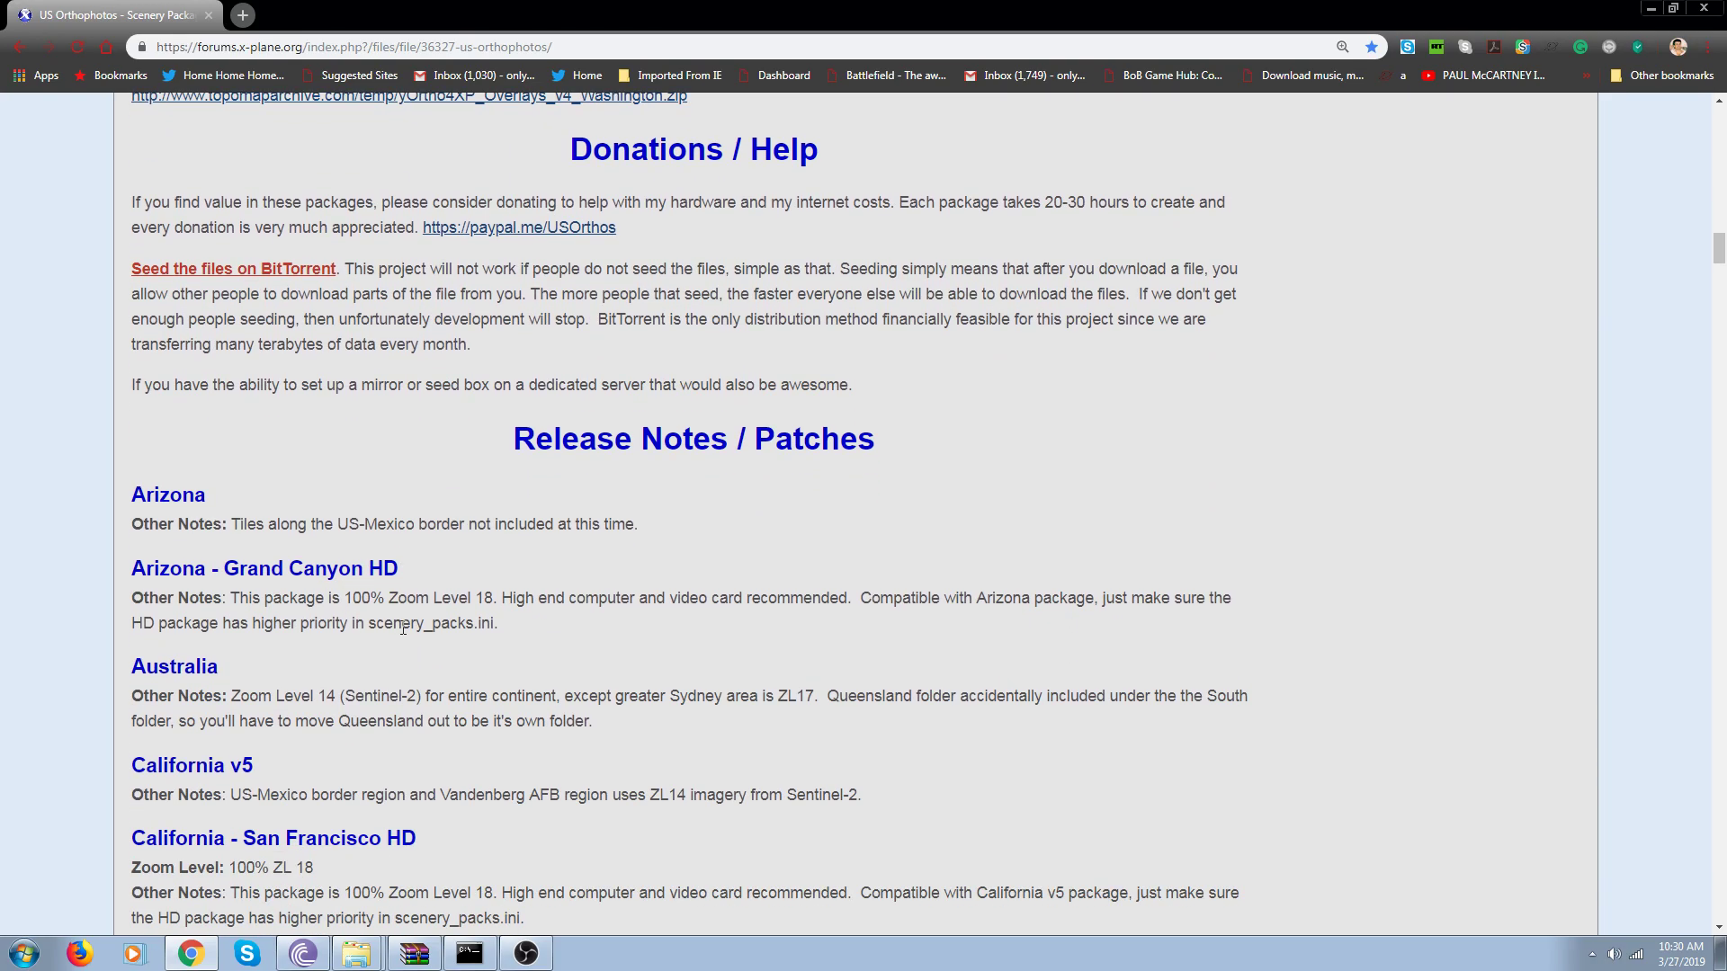
pyautogui.scroll(-9, 401, 626)
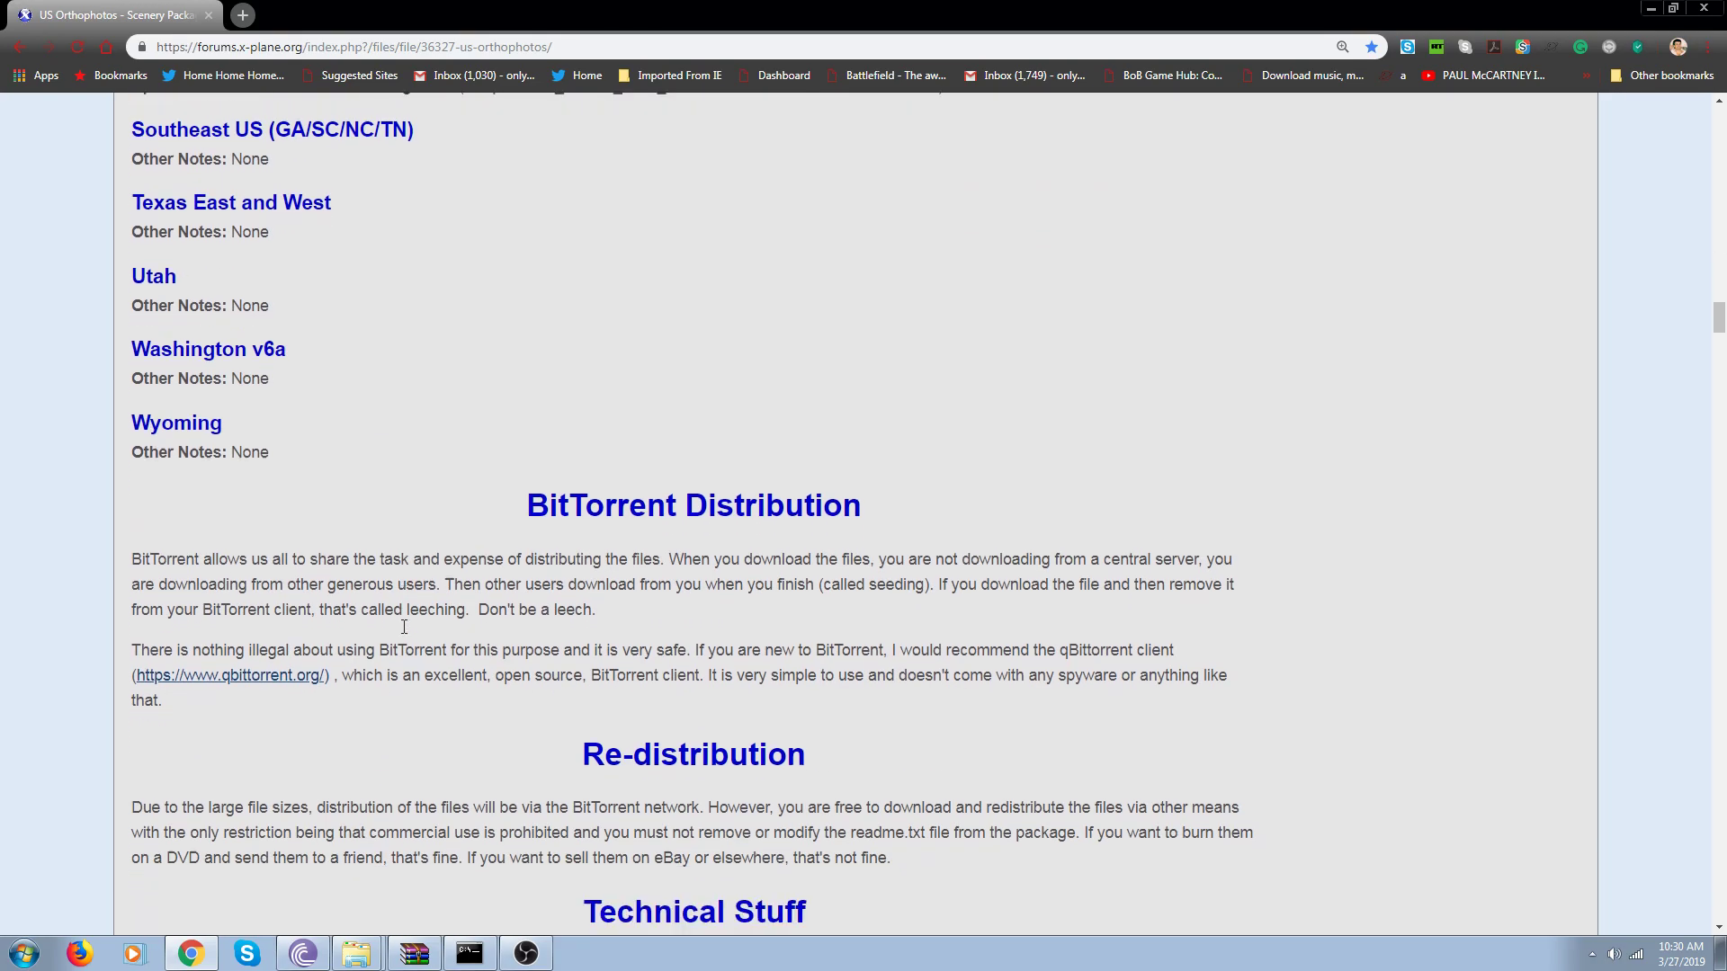
pyautogui.scroll(-5, 402, 632)
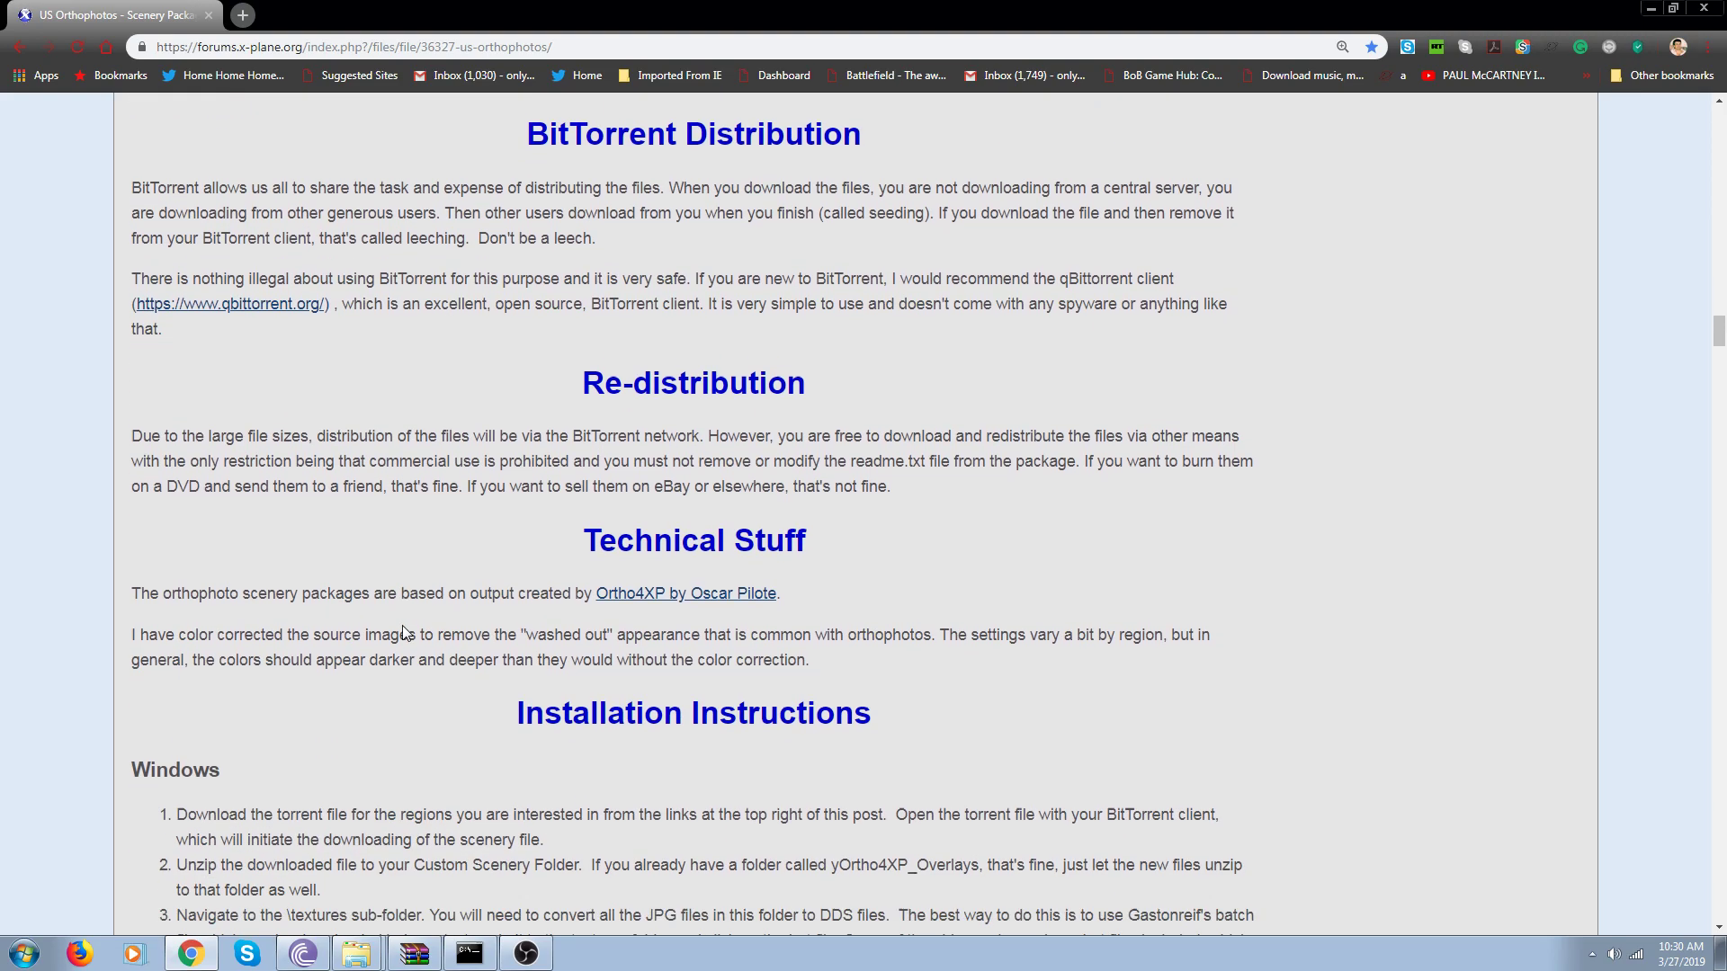
pyautogui.scroll(-3, 402, 632)
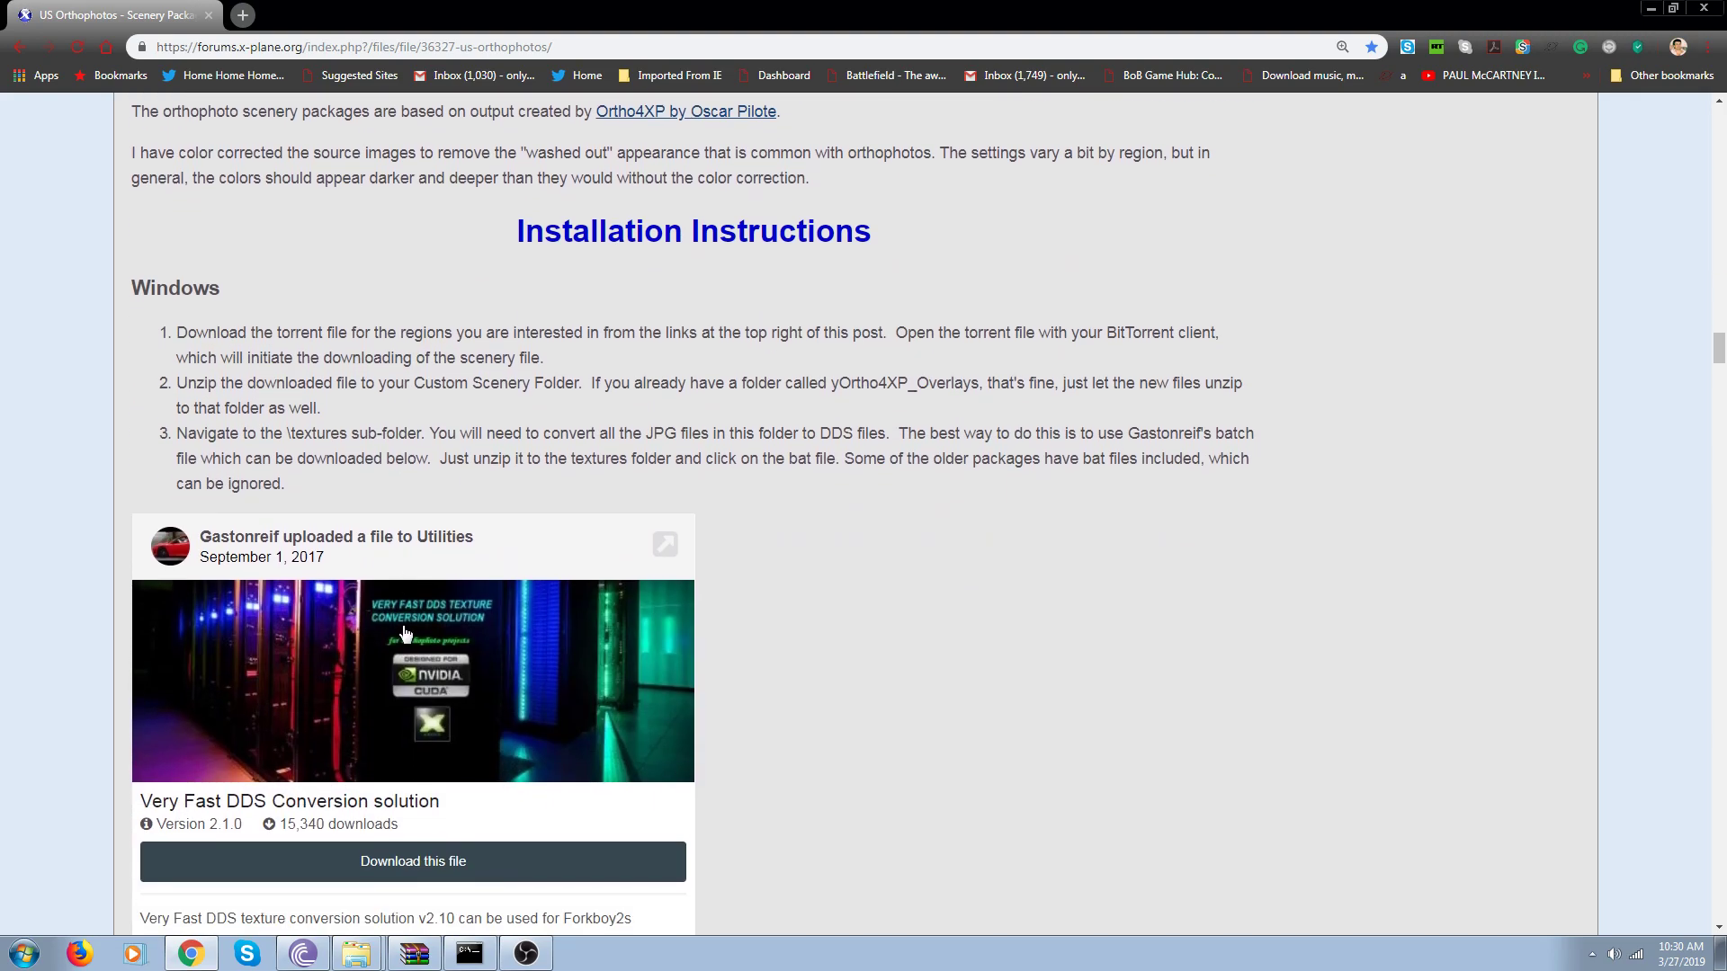
pyautogui.scroll(-2, 404, 634)
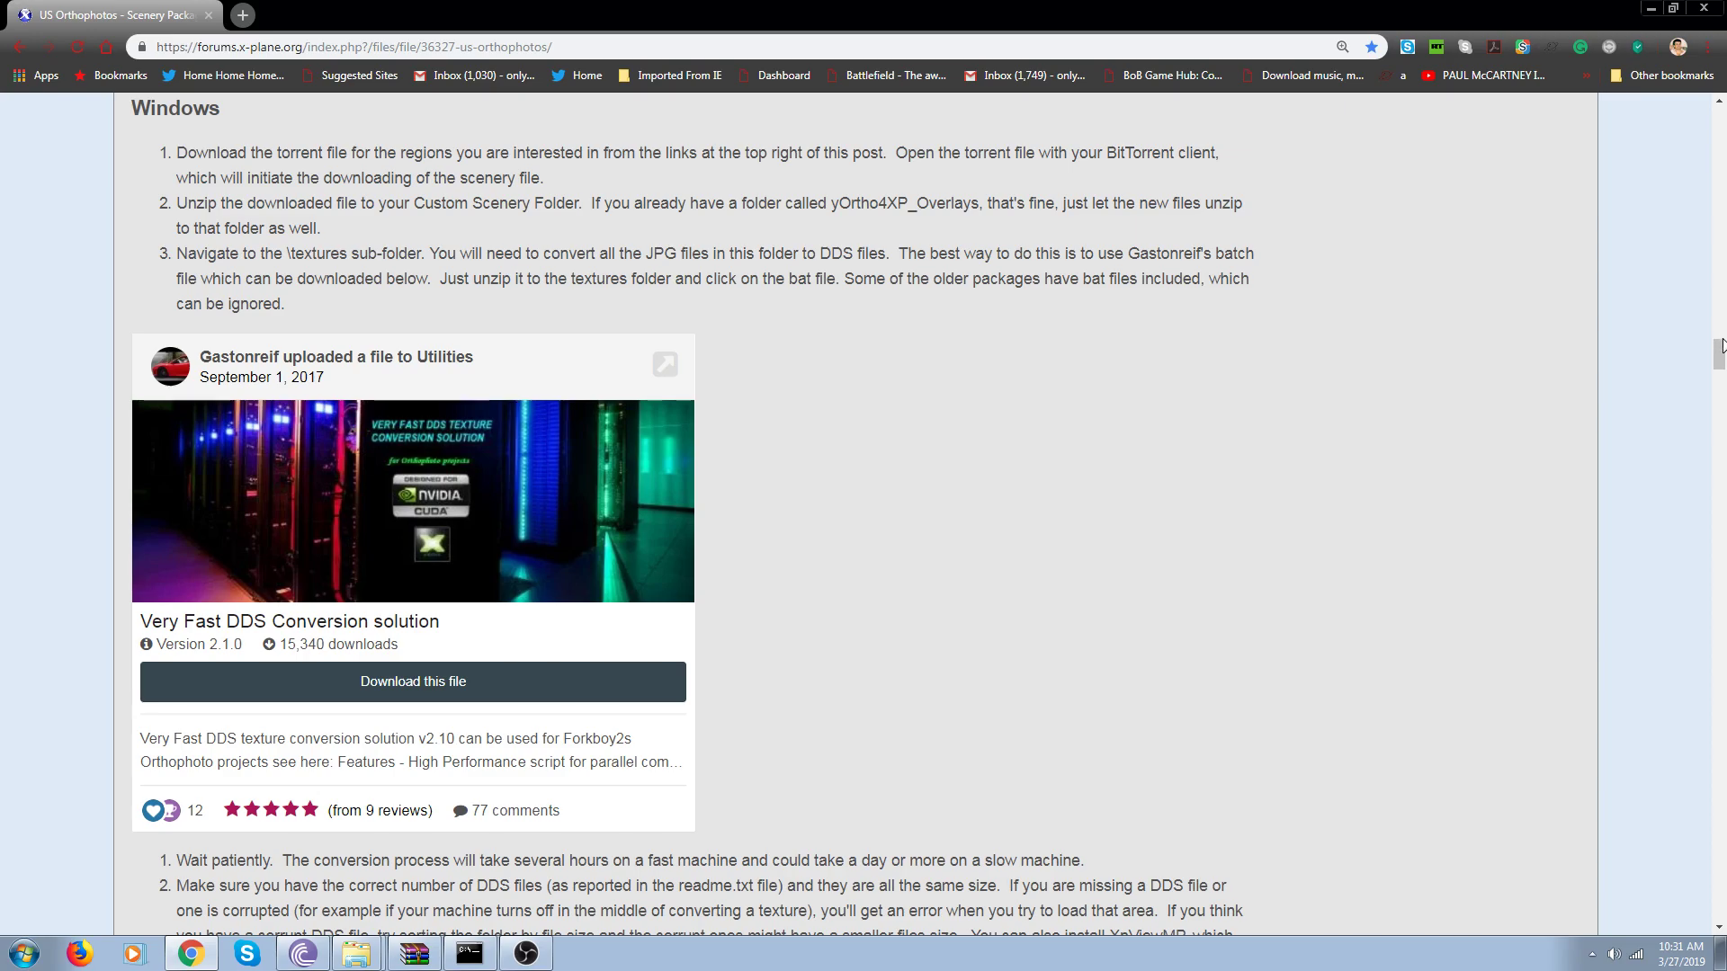
# Revisit the top of the US Orthophotos page, return to the Very Fast DDS Conversion solution entry, and close the browser.
pyautogui.moveTo(1719, 354); pyautogui.dragTo(1720, 103)
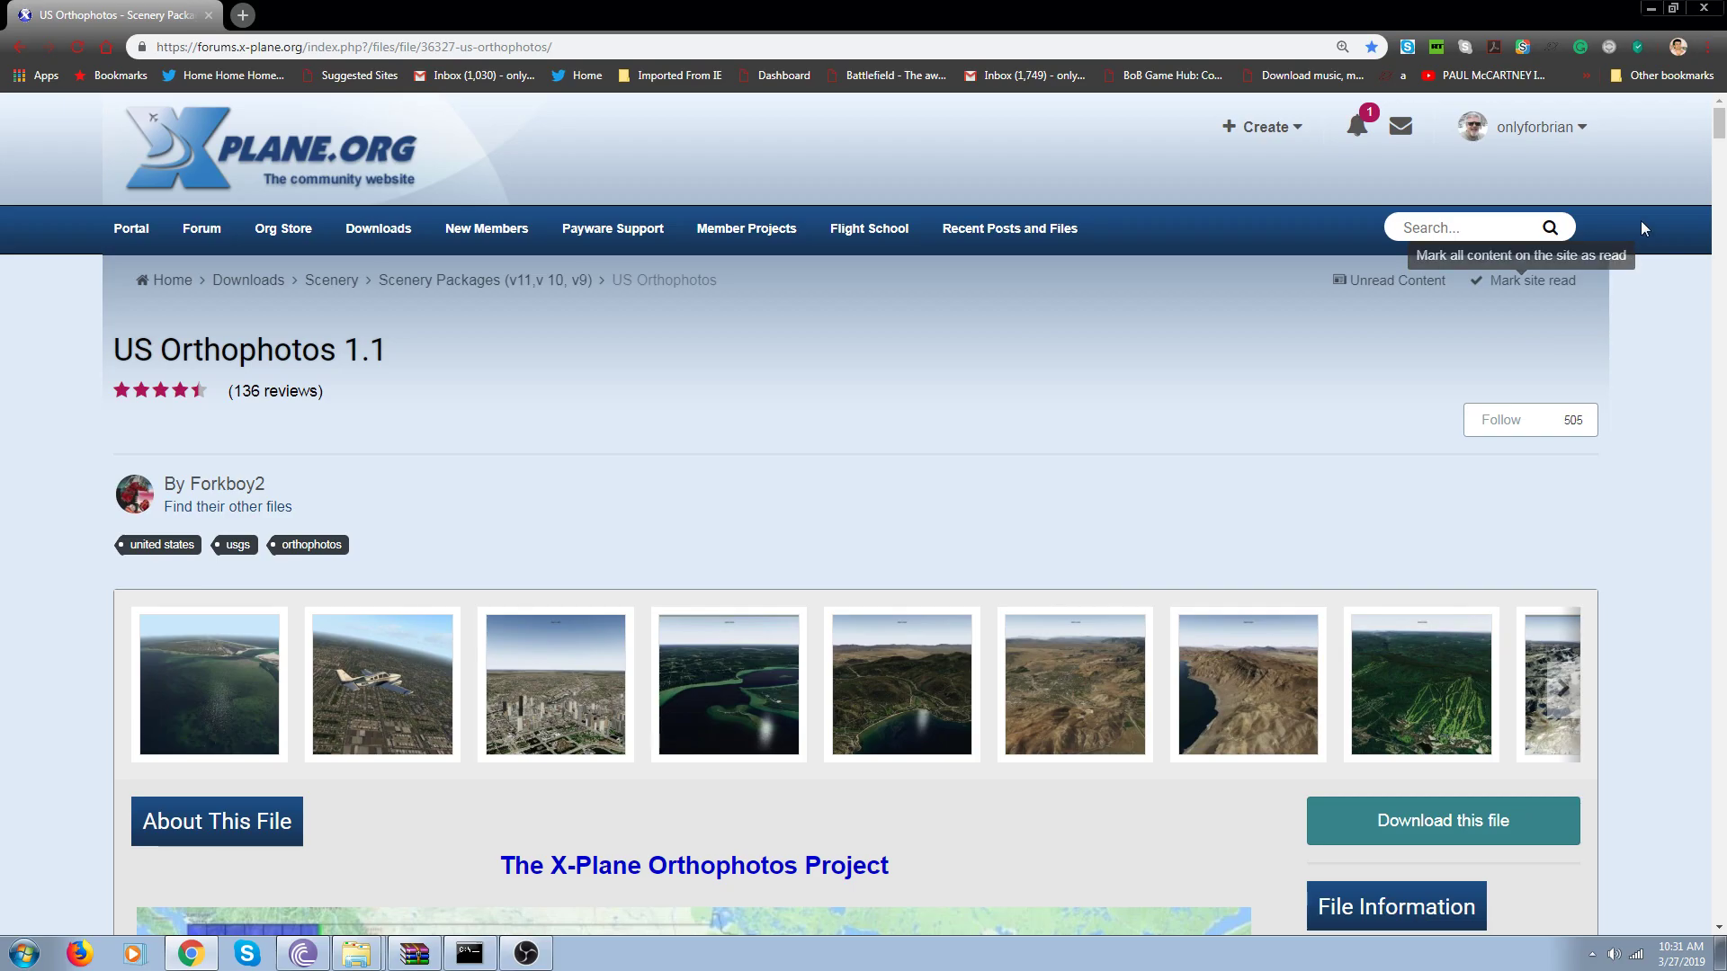
pyautogui.moveTo(1719, 131); pyautogui.dragTo(1615, 359)
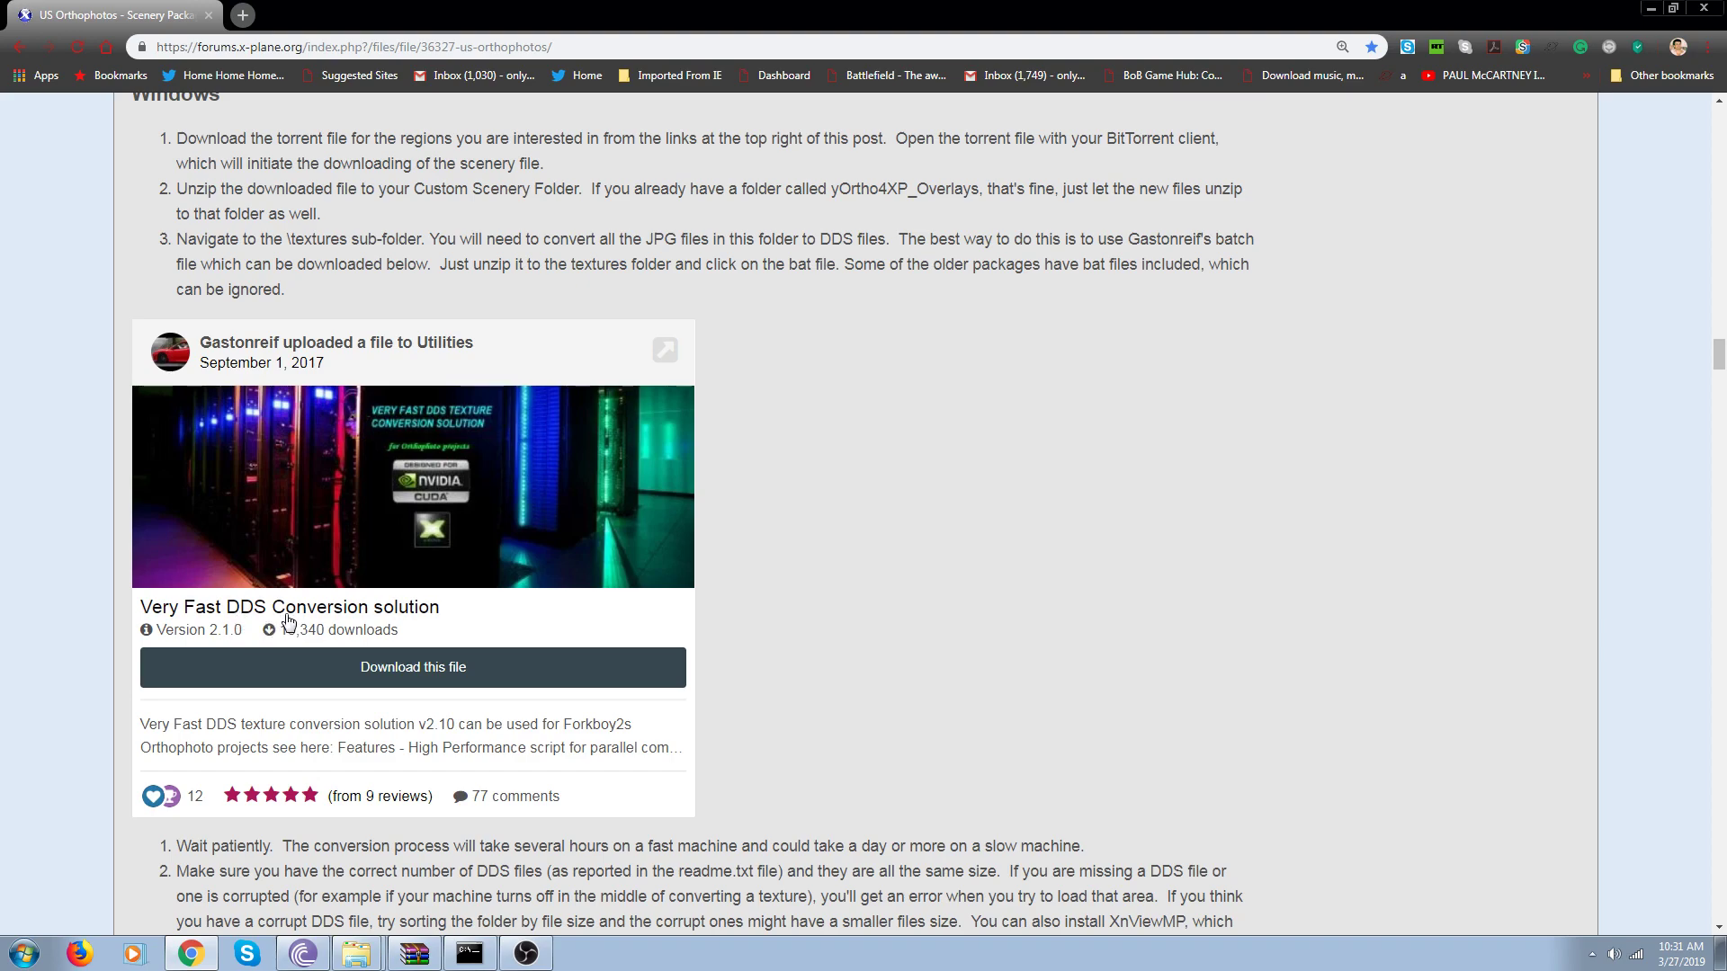
pyautogui.click(1715, 9)
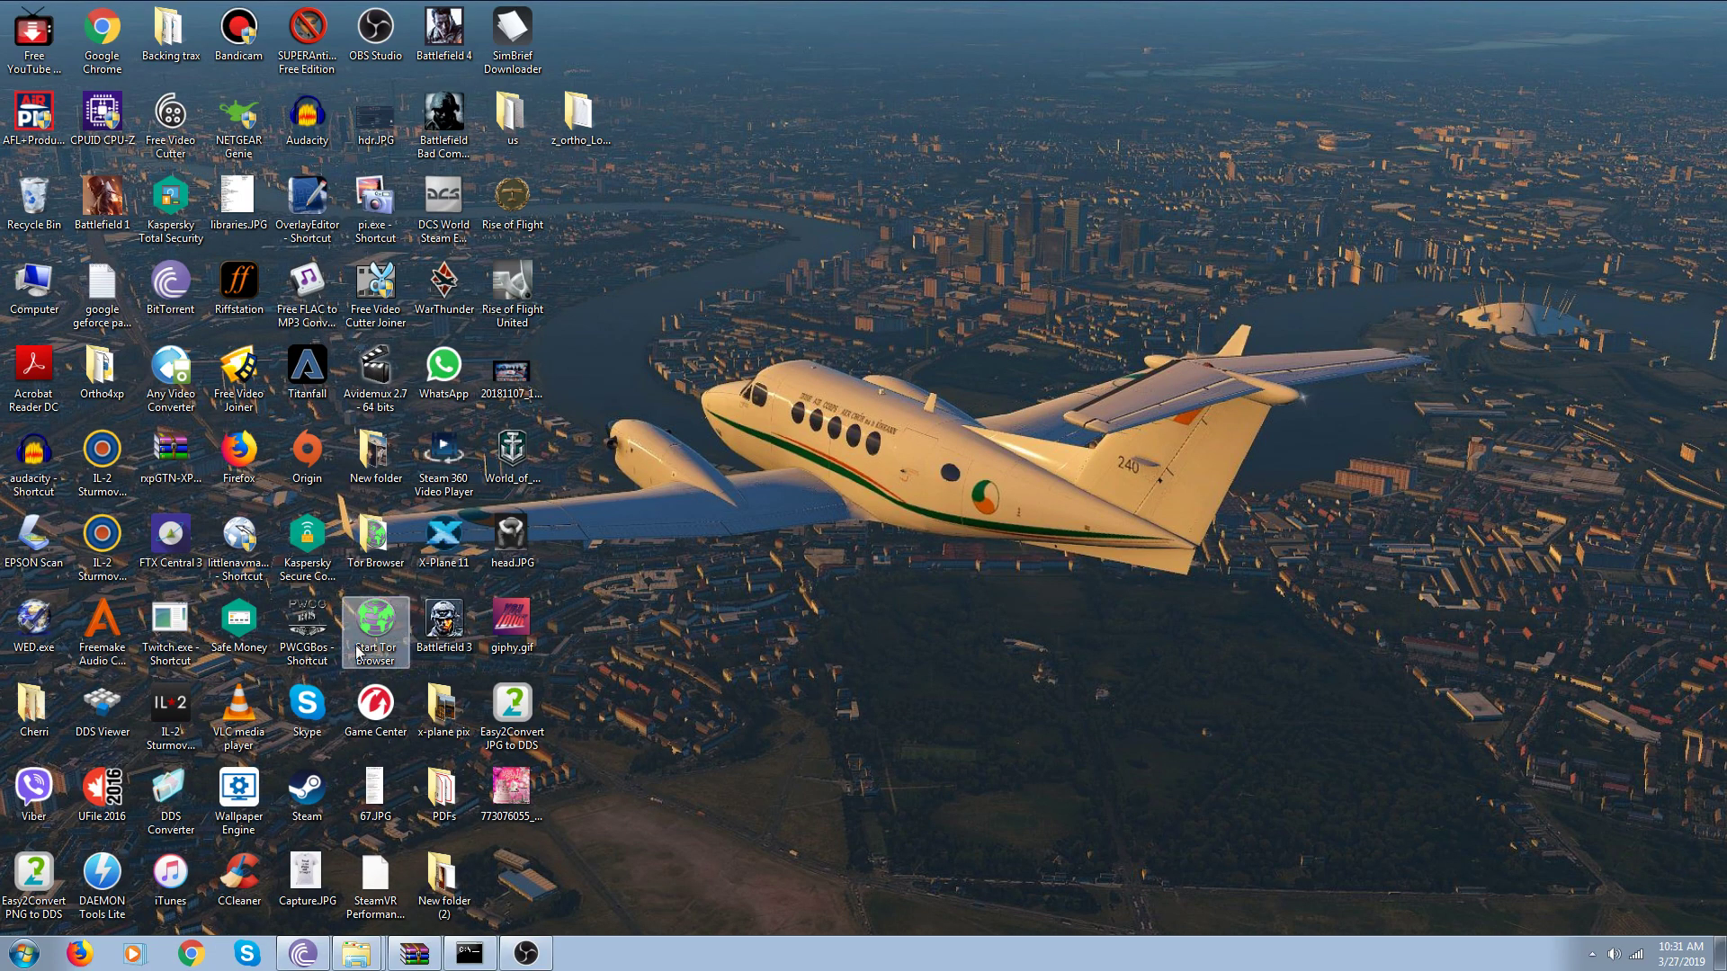
# Search the computer for "down", open the Downloads folder, and open release210candidate (1).zip in WinRAR.
pyautogui.click(16, 955)
pyautogui.write('down')
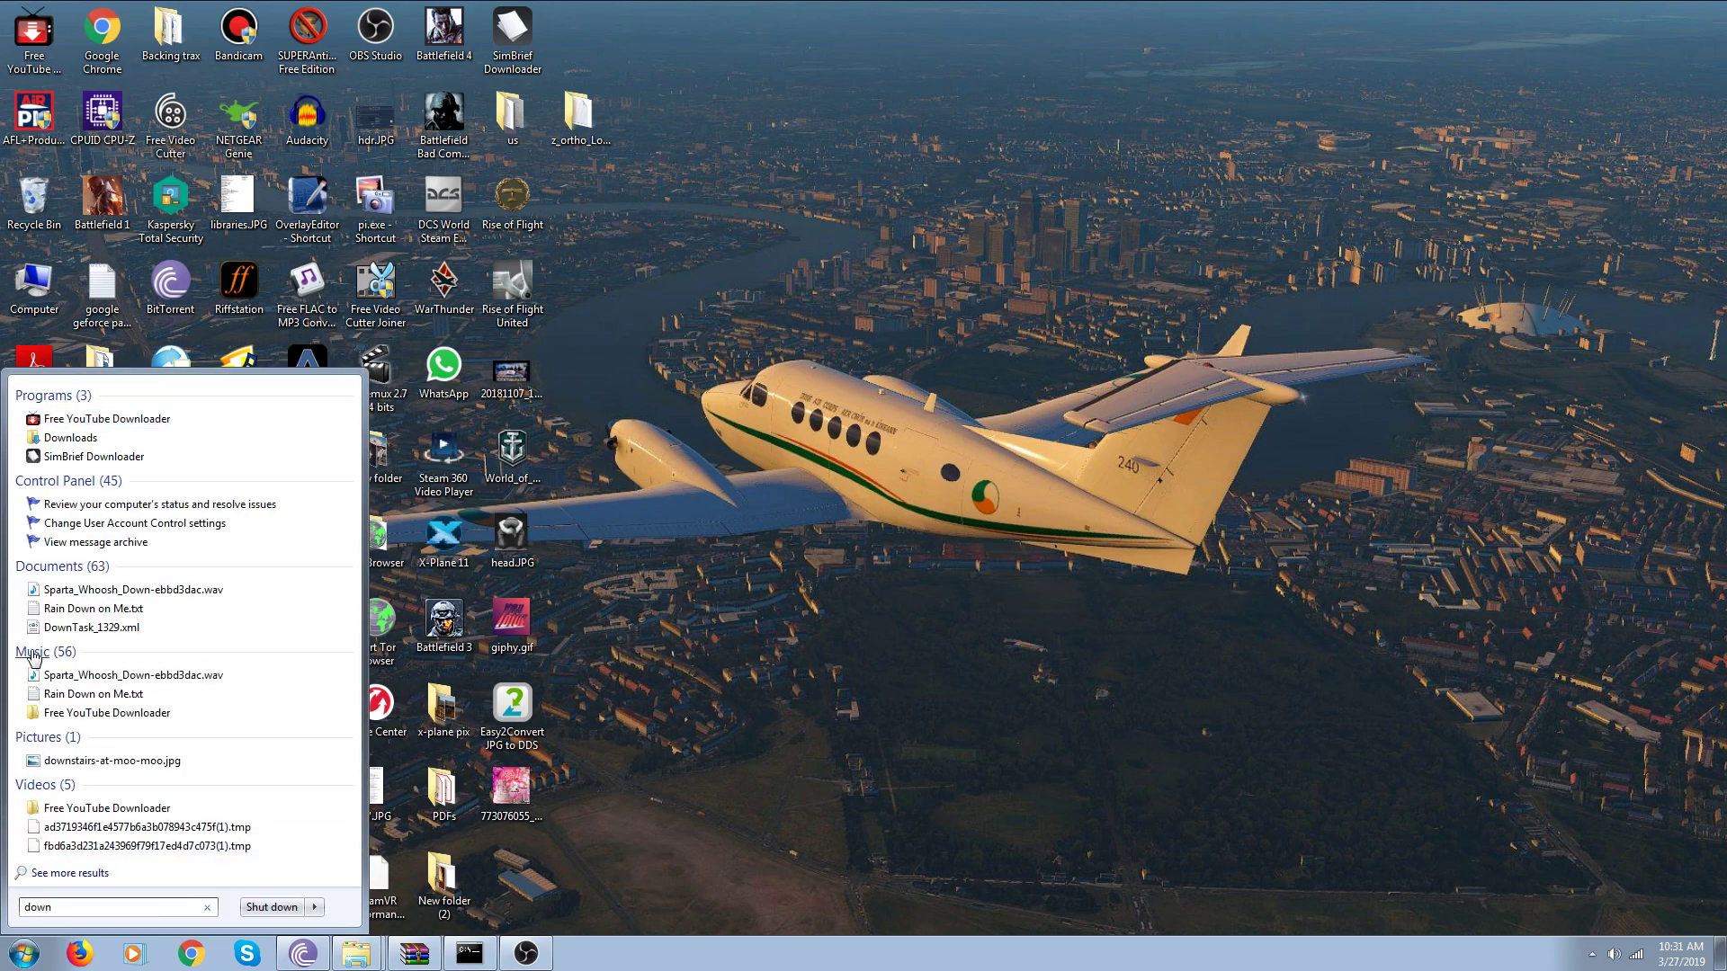
pyautogui.click(69, 438)
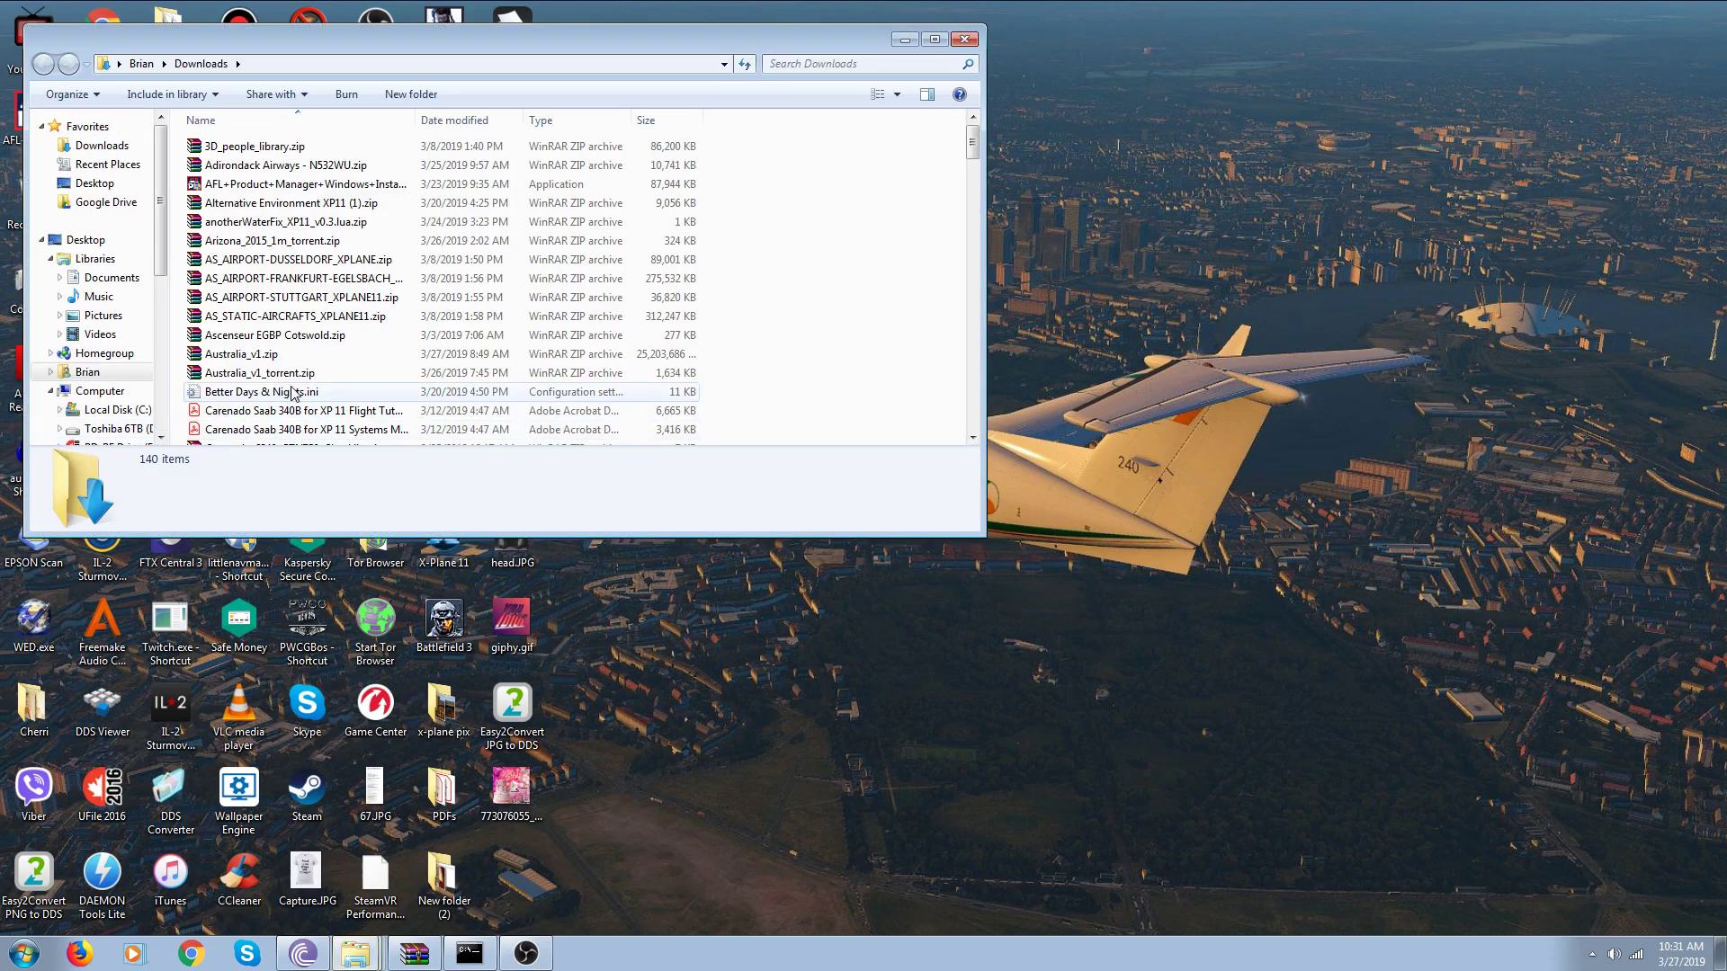
pyautogui.scroll(-10, 306, 377)
pyautogui.scroll(-14, 306, 378)
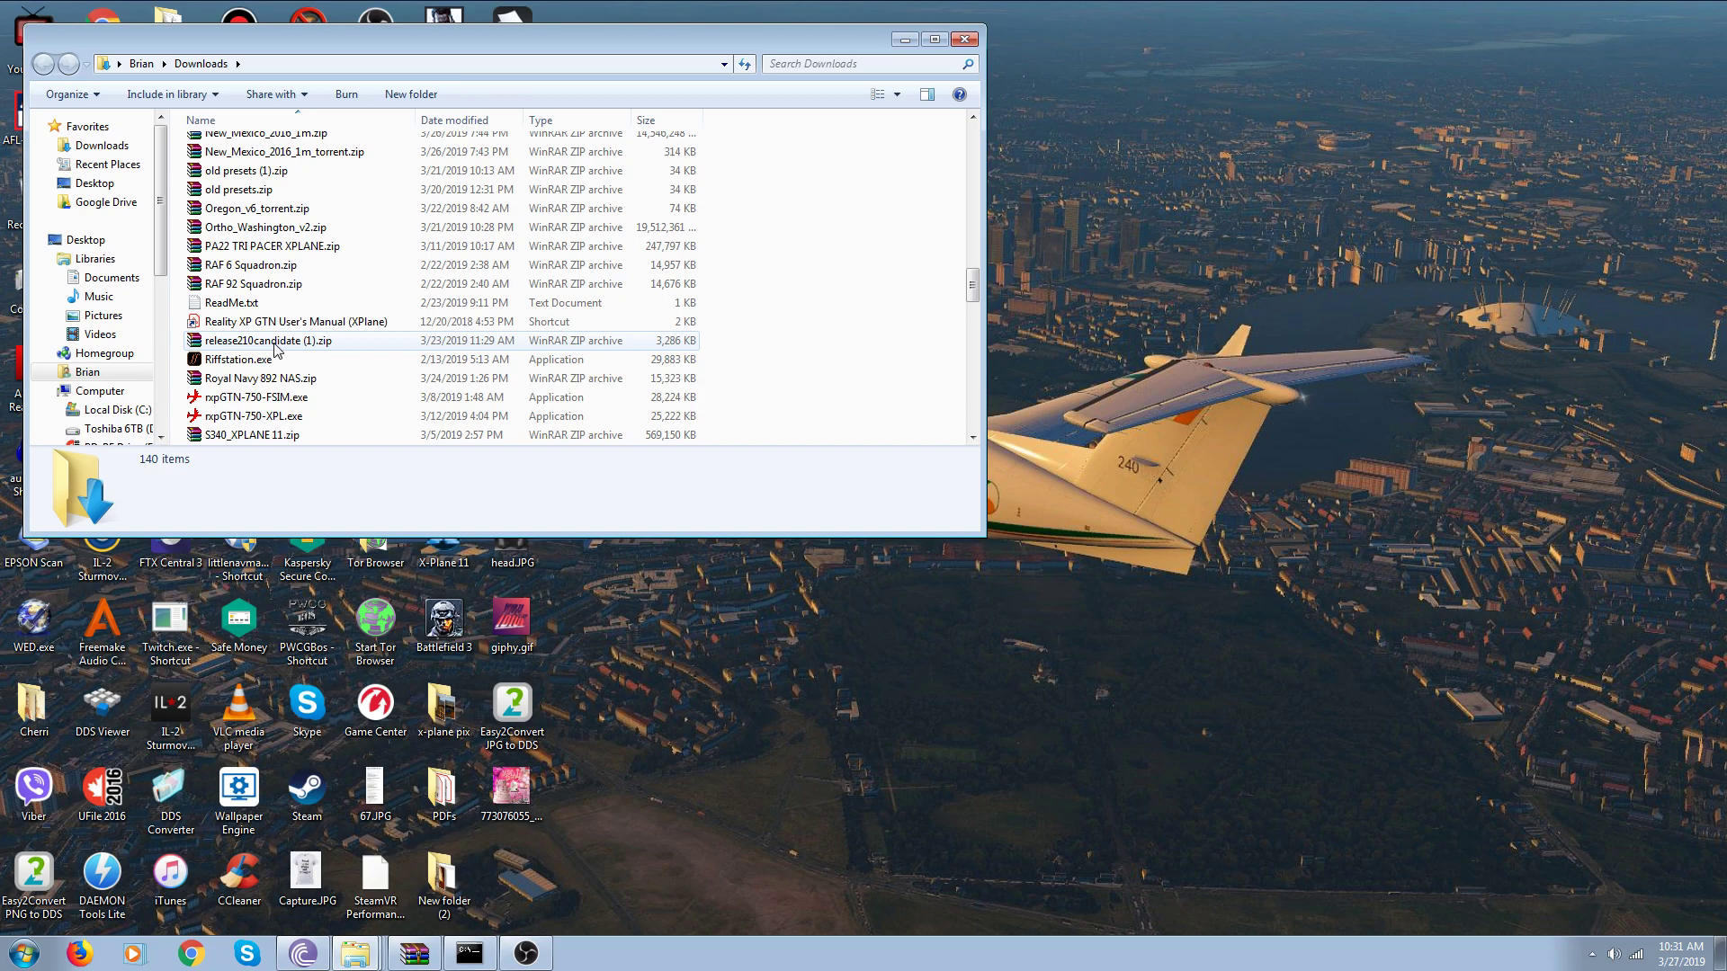
pyautogui.doubleClick(270, 341)
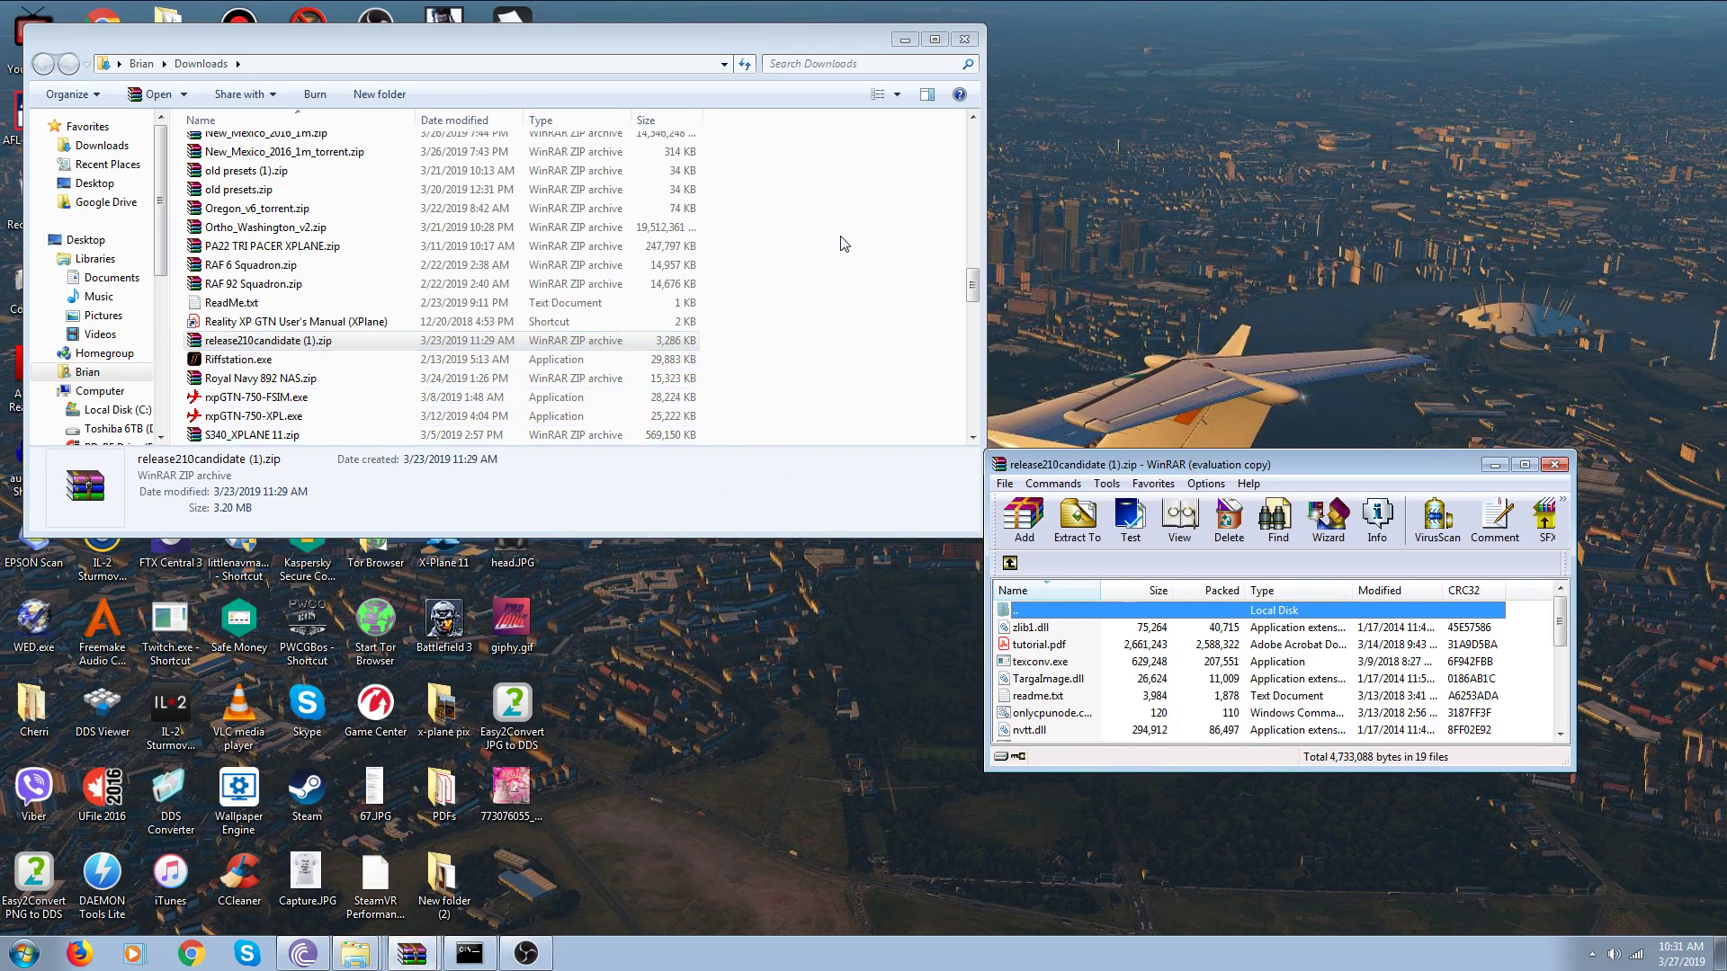
# Close the Downloads folder and dismiss the WinRAR license notice, keeping the archive open.
pyautogui.click(962, 45)
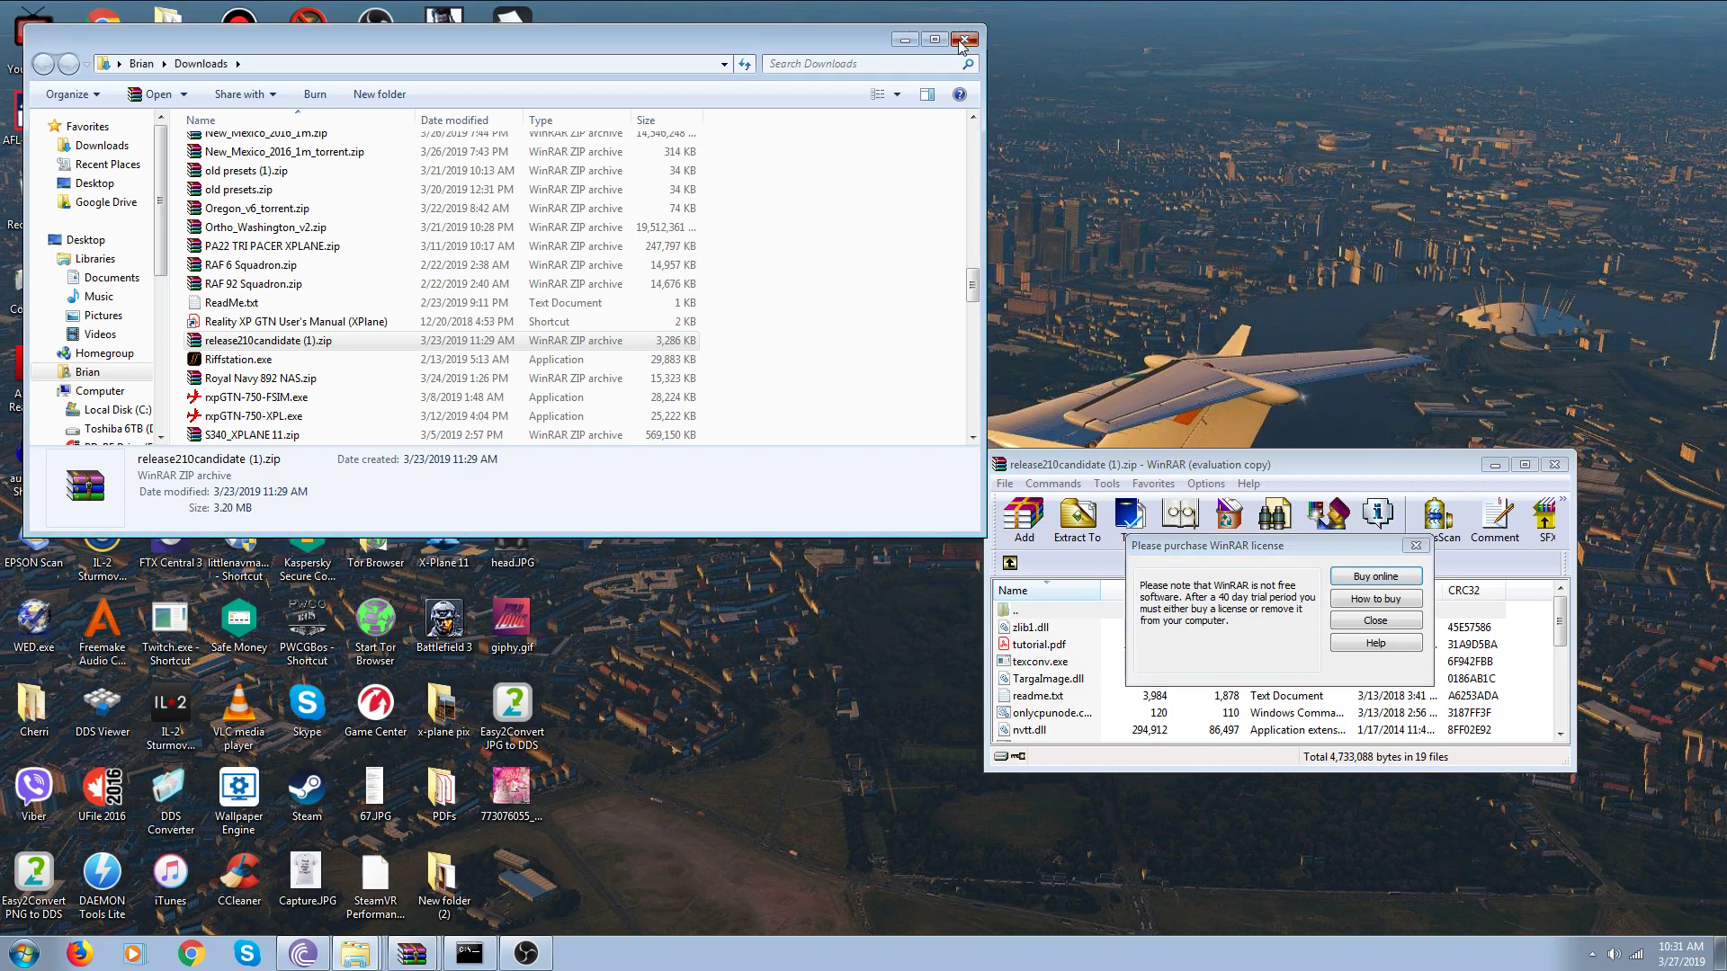
pyautogui.click(963, 39)
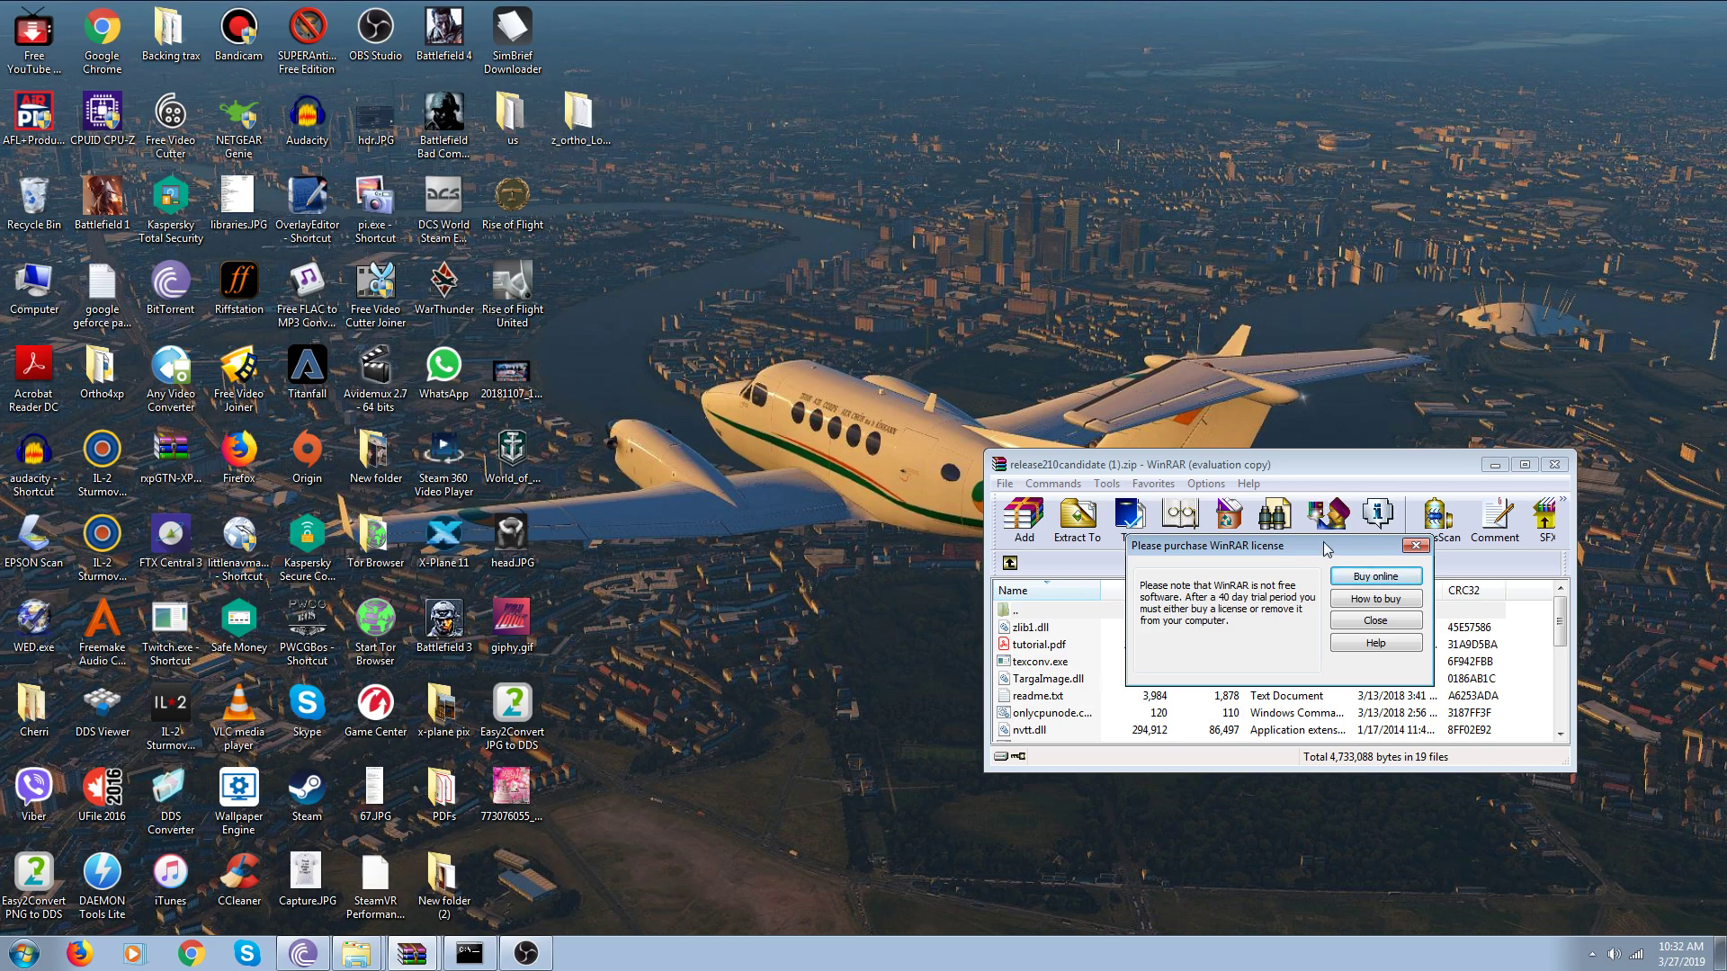
pyautogui.click(1410, 547)
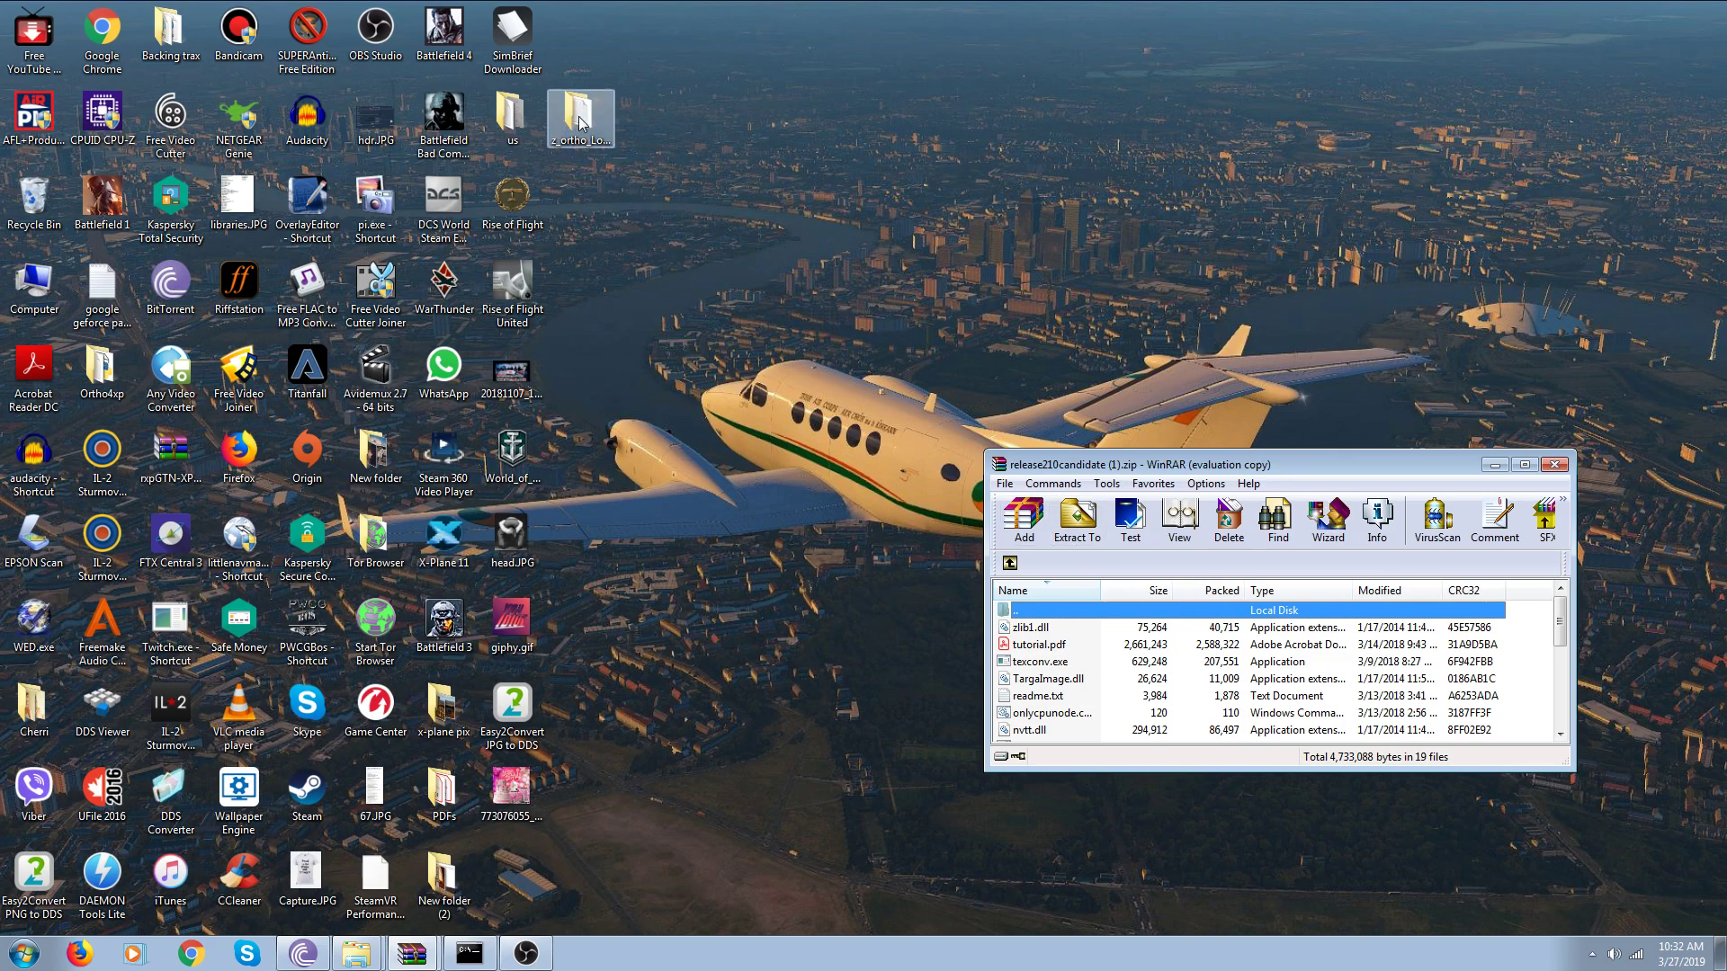
# Try to extract the archive into the textures folder of z_ortho_Louisiana, declining to replace existing files, and close the archive.
pyautogui.click(1077, 517)
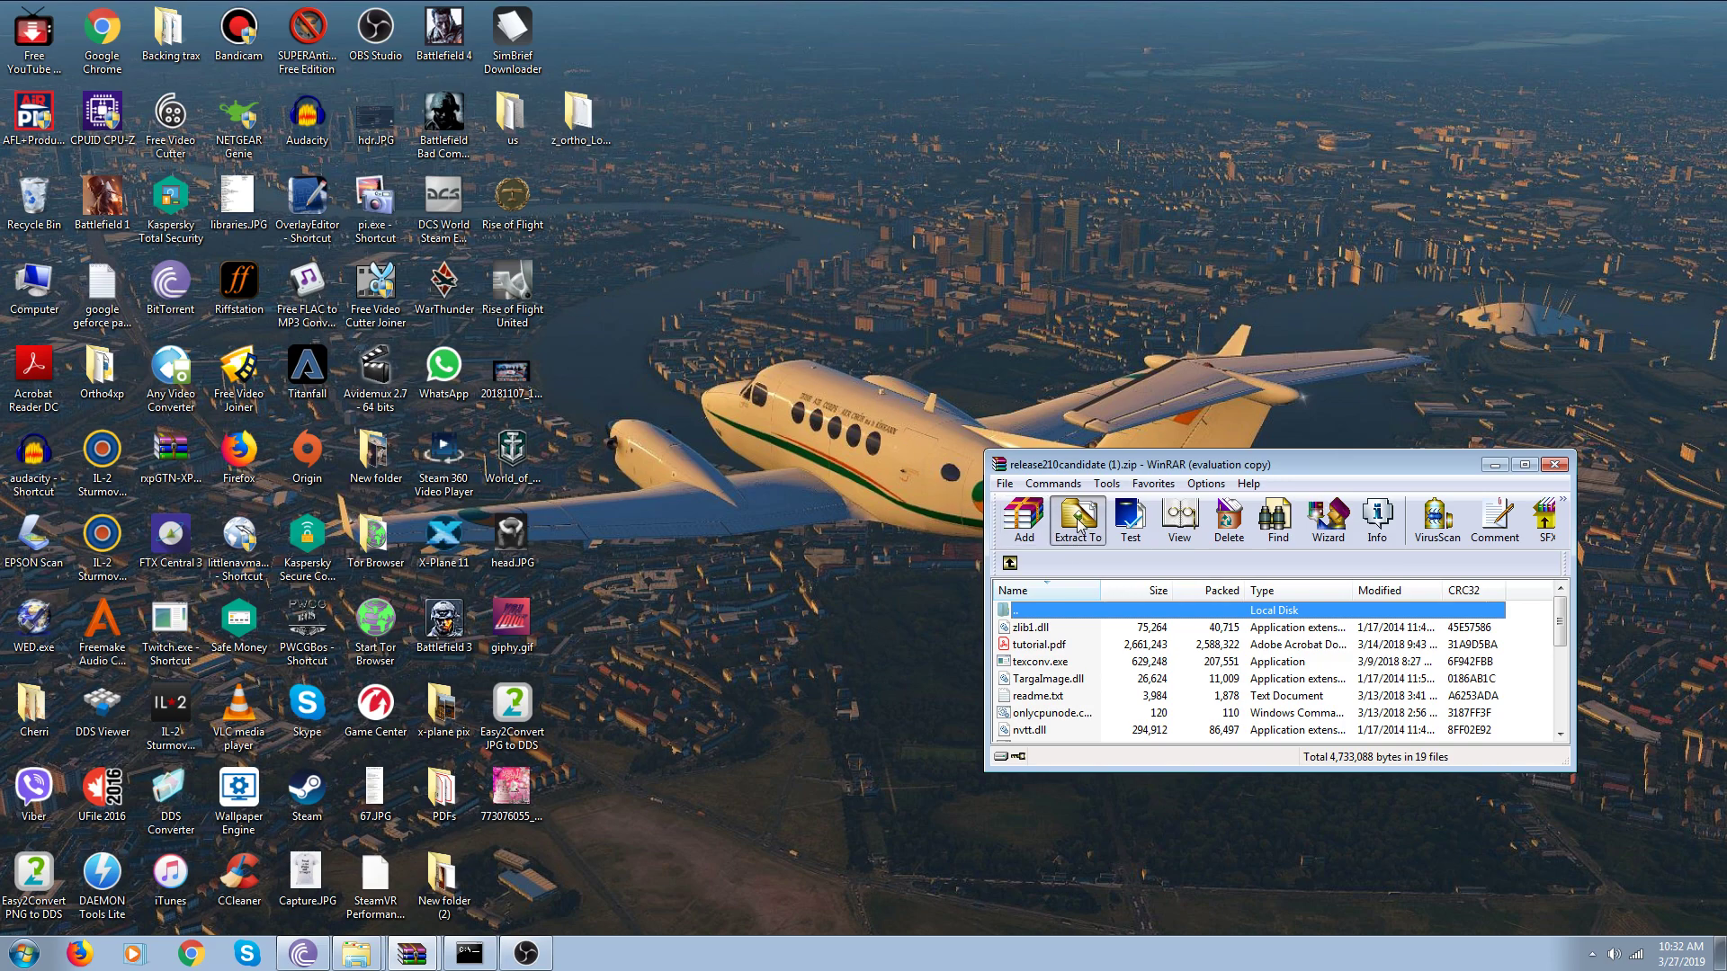
pyautogui.click(1077, 396)
pyautogui.scroll(-1, 1137, 440)
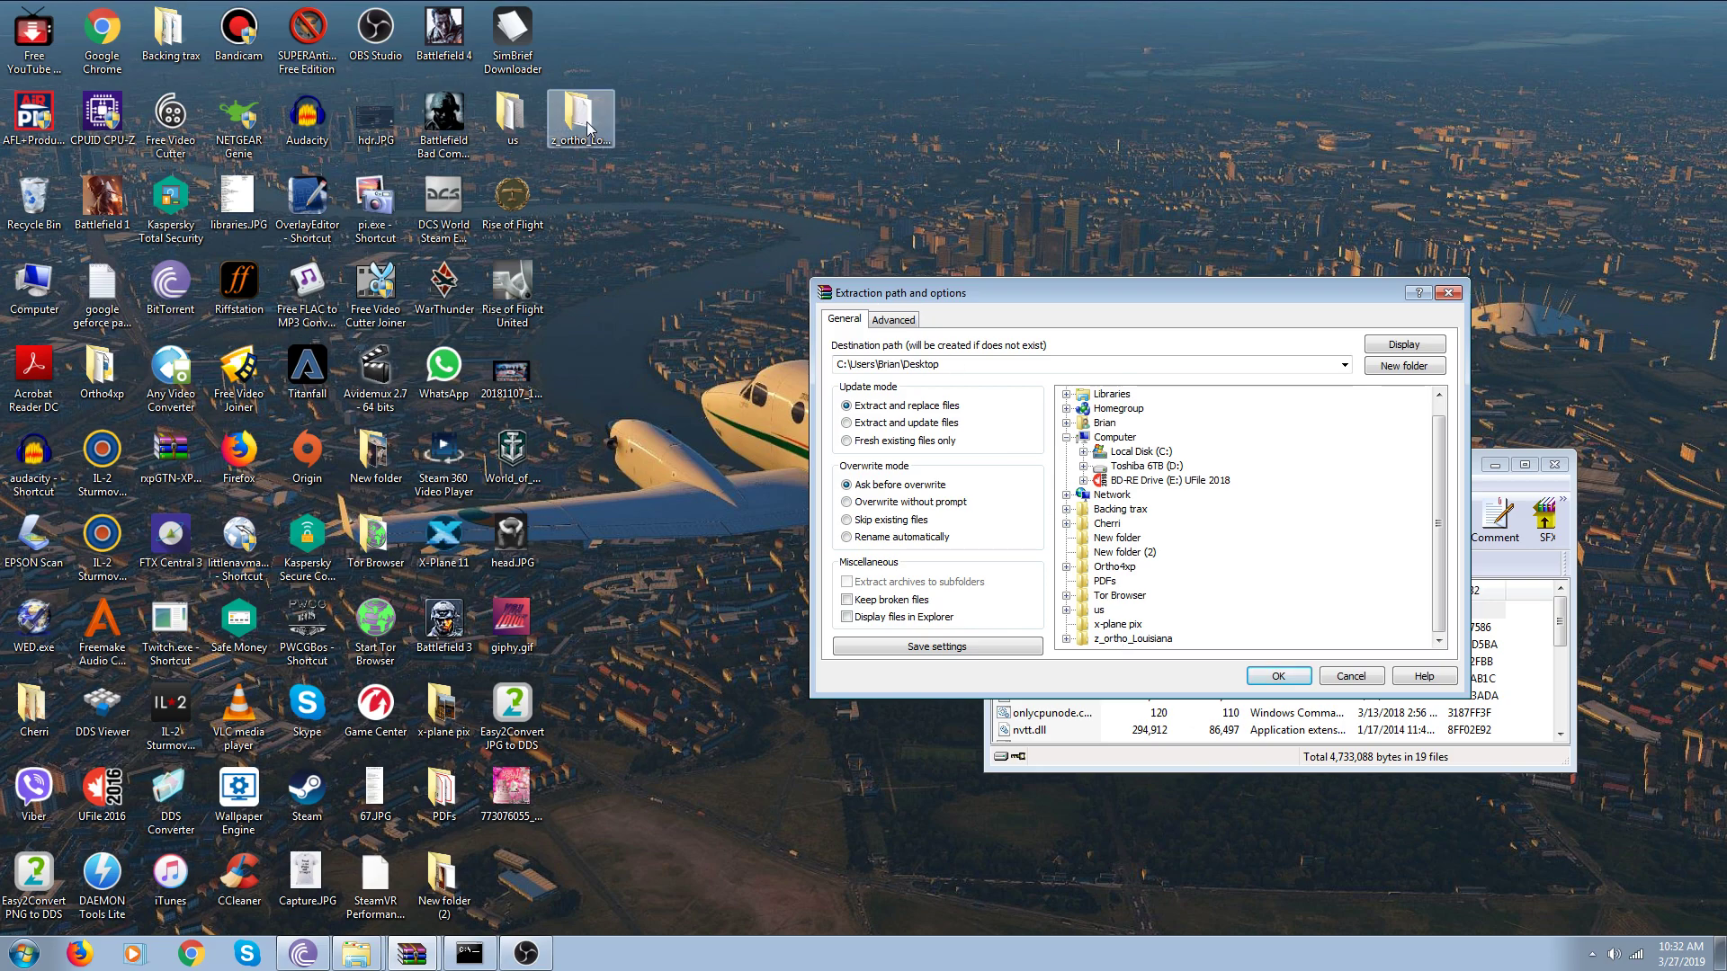
pyautogui.click(1096, 641)
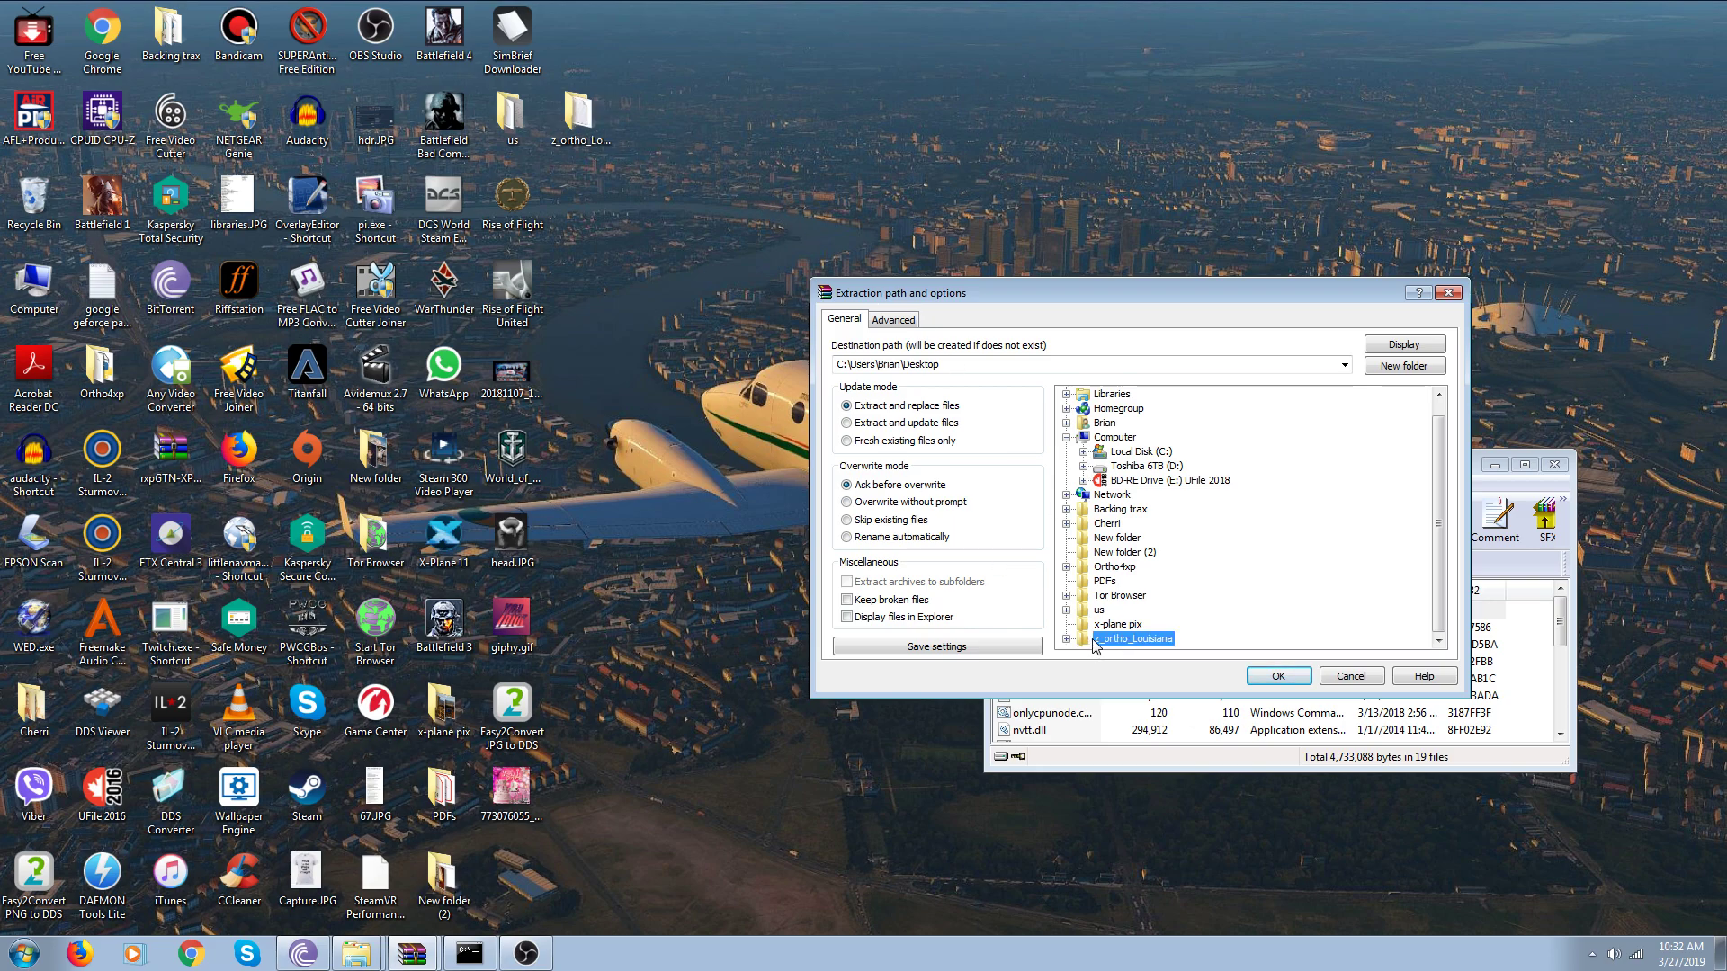
pyautogui.click(1095, 640)
pyautogui.press('Escape')
pyautogui.doubleClick(1083, 639)
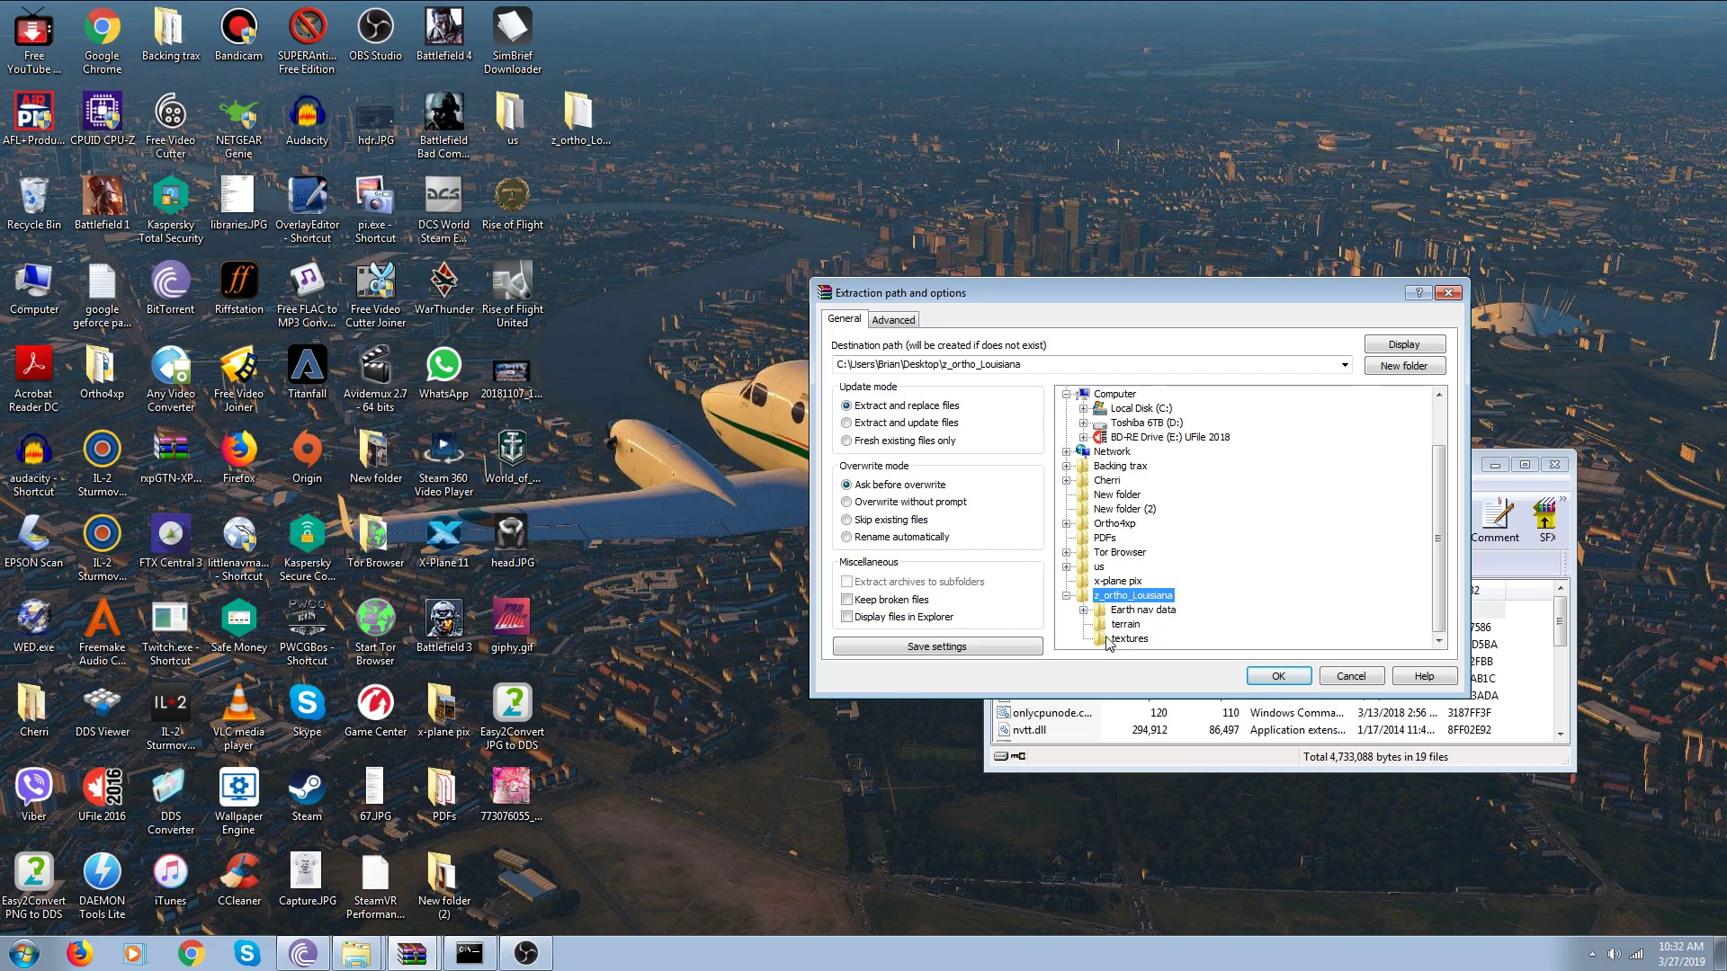
pyautogui.click(1115, 639)
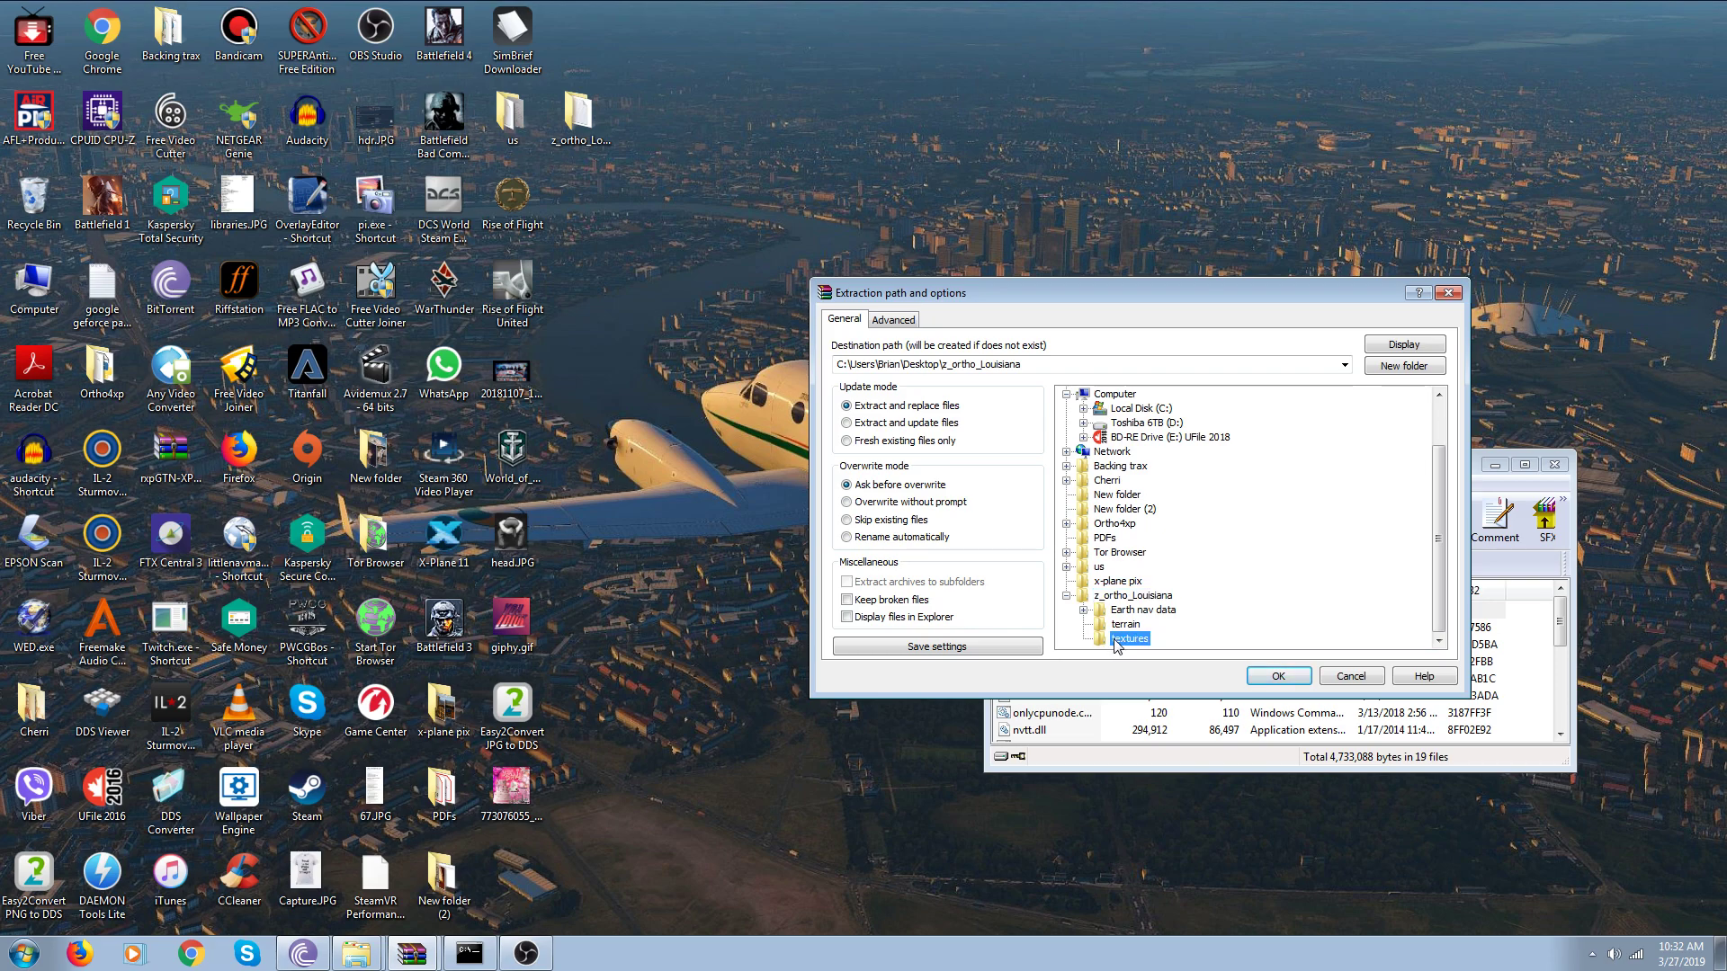
pyautogui.click(1259, 676)
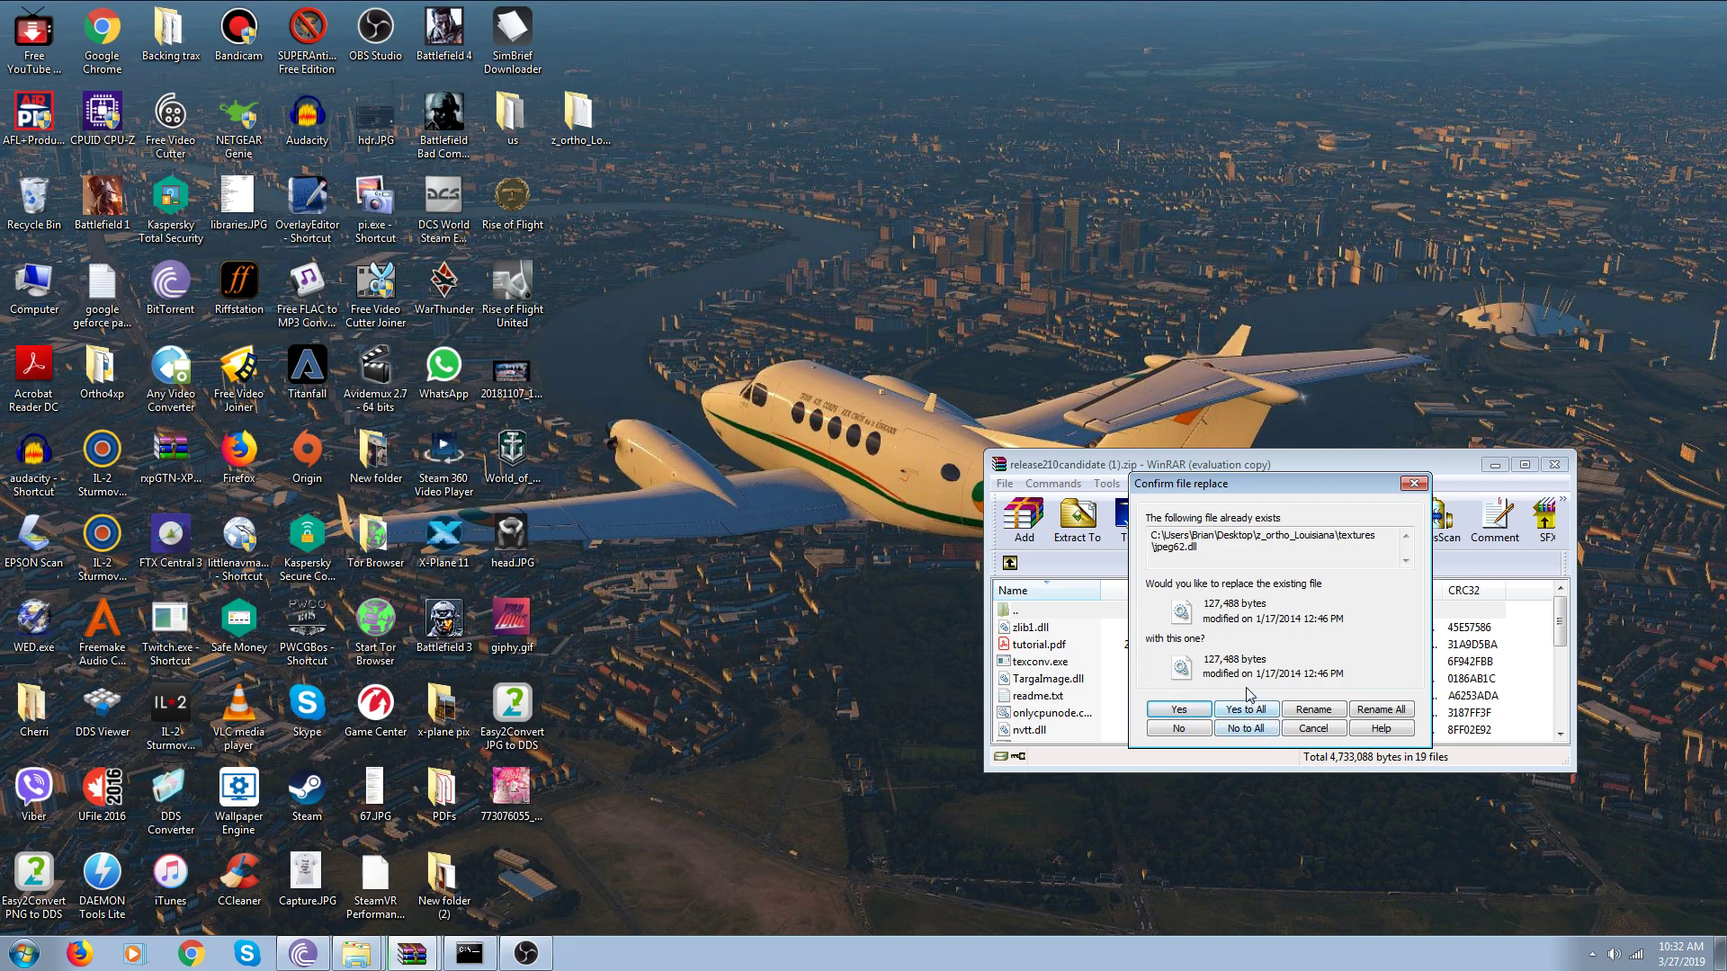
pyautogui.click(1414, 483)
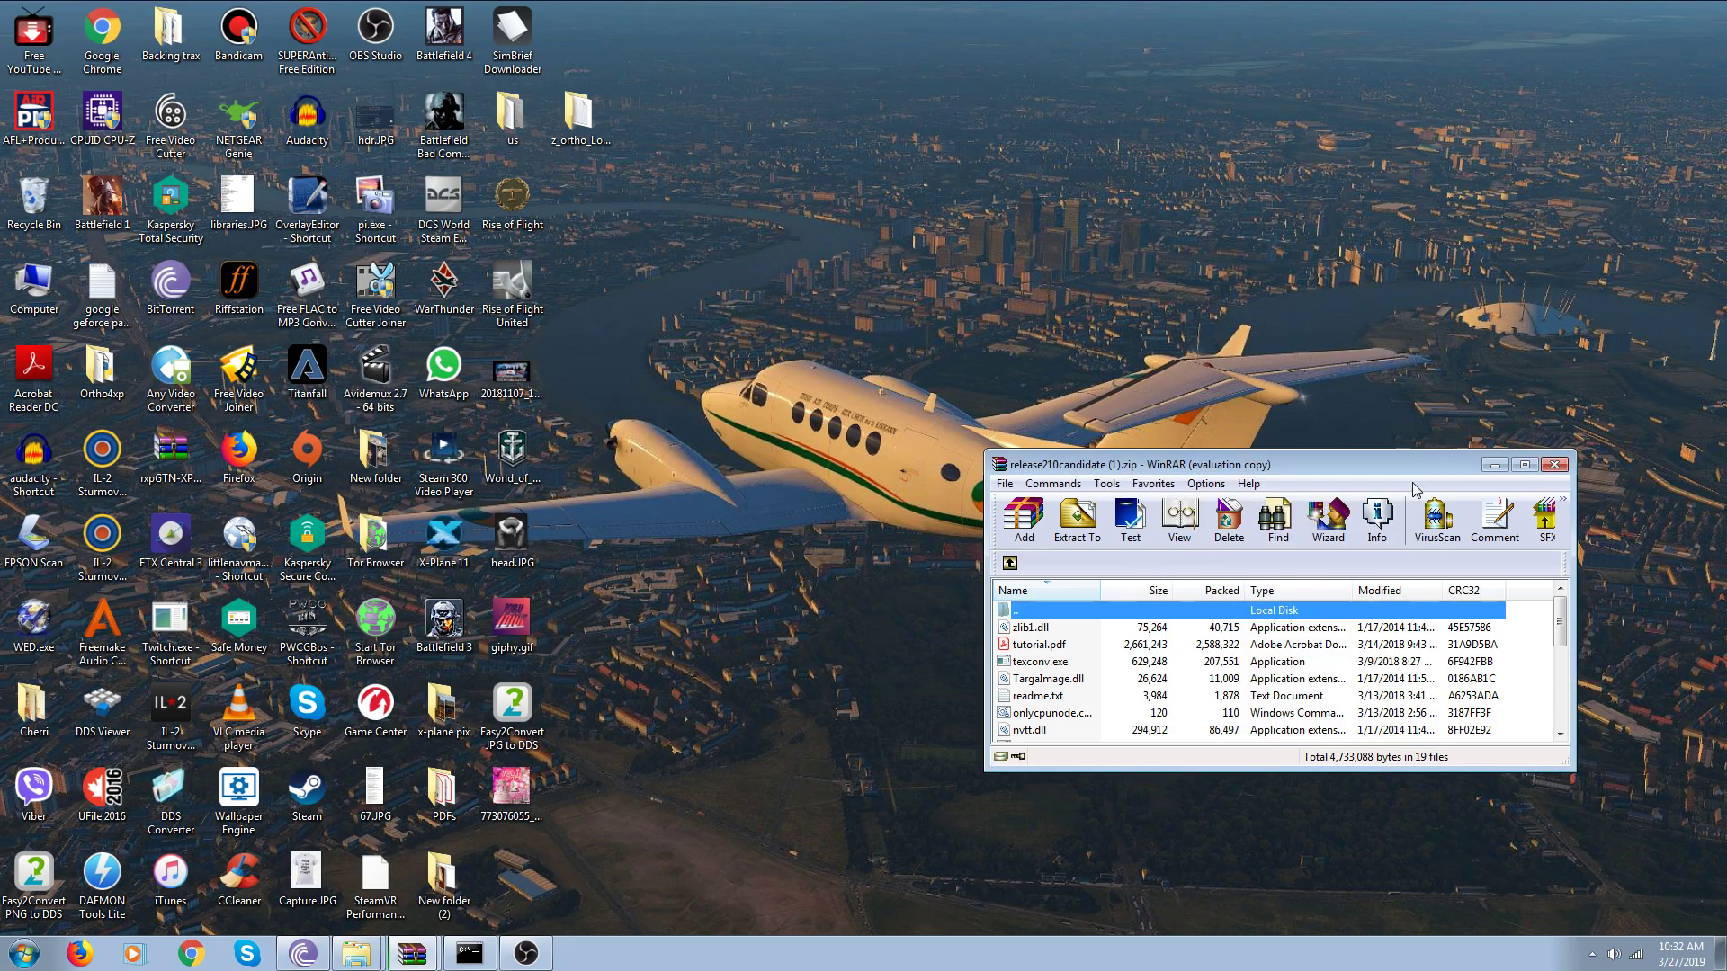
pyautogui.click(1548, 464)
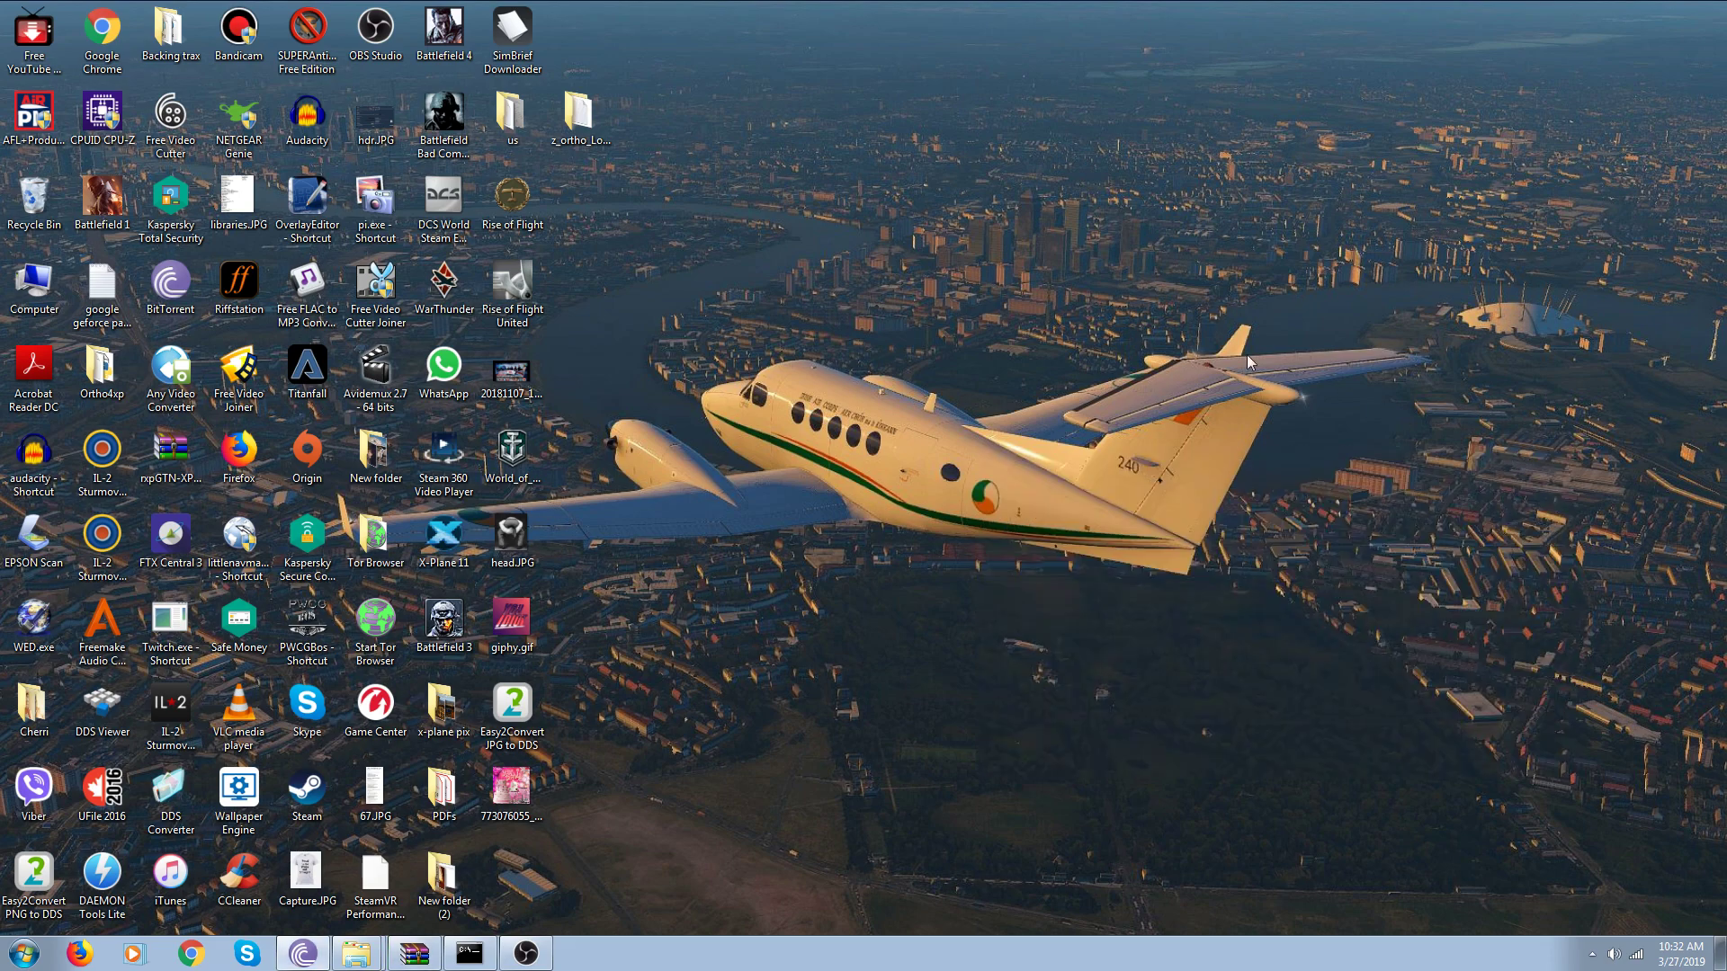
# Run _Convert_General.cmd from the textures folder of the desktop's z_ortho_Louisiana folder, allowing it past the security warning.
pyautogui.doubleClick(575, 115)
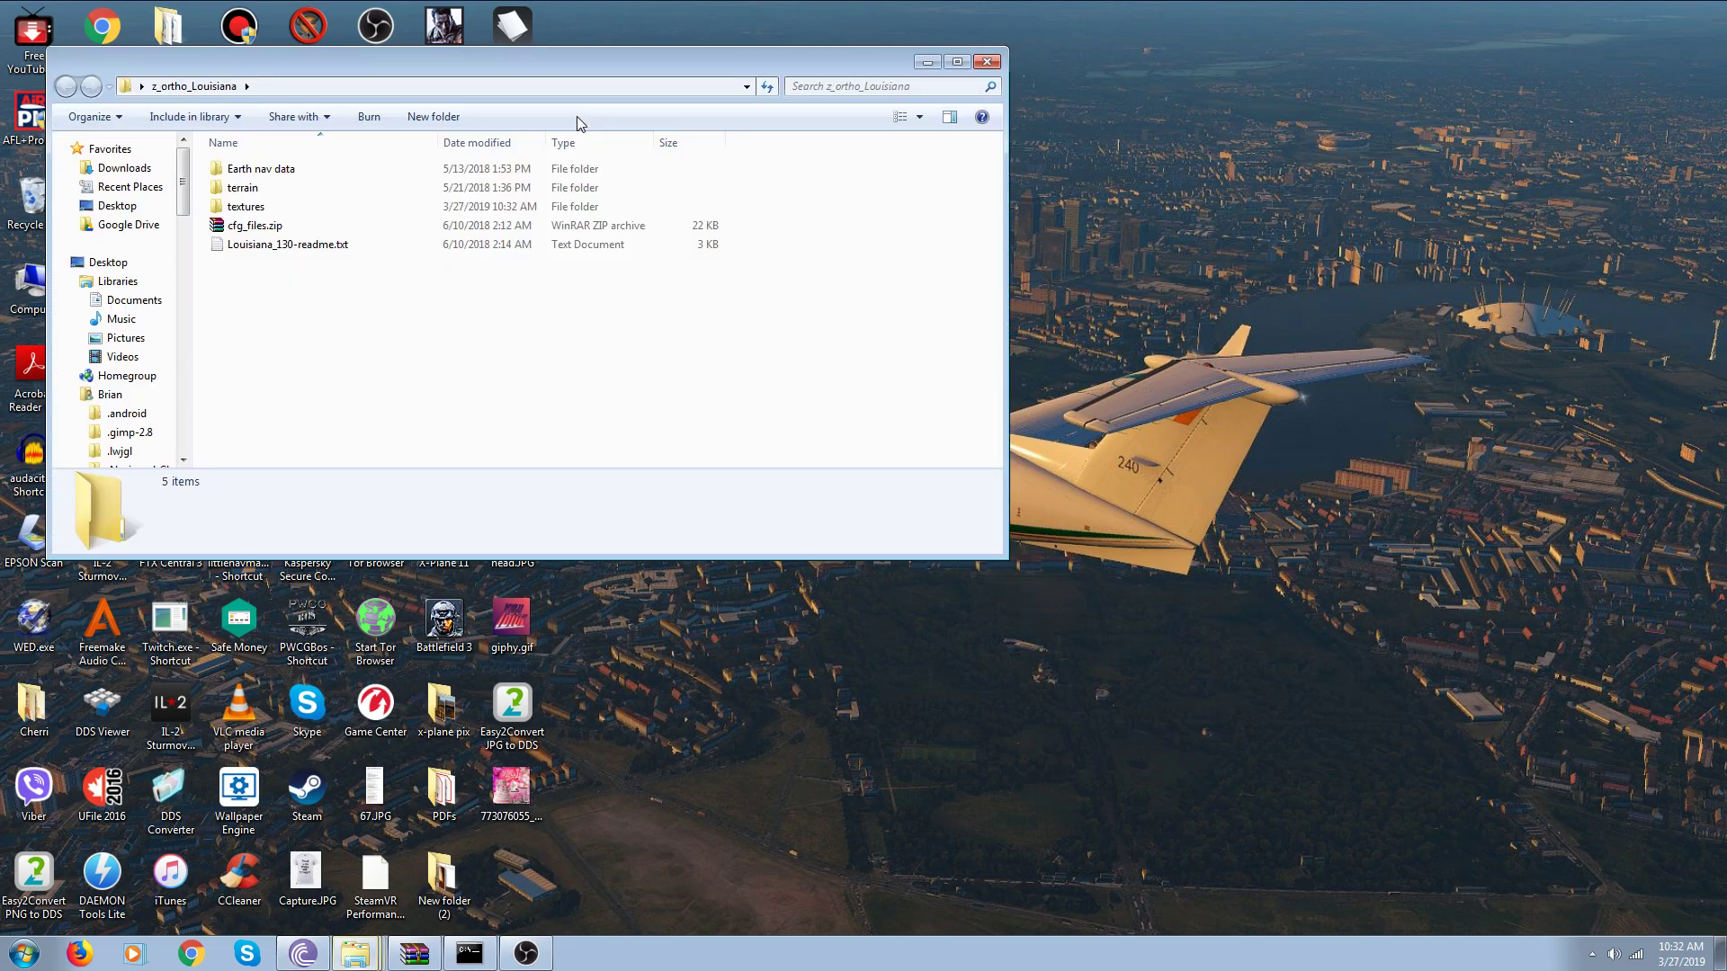
pyautogui.doubleClick(305, 208)
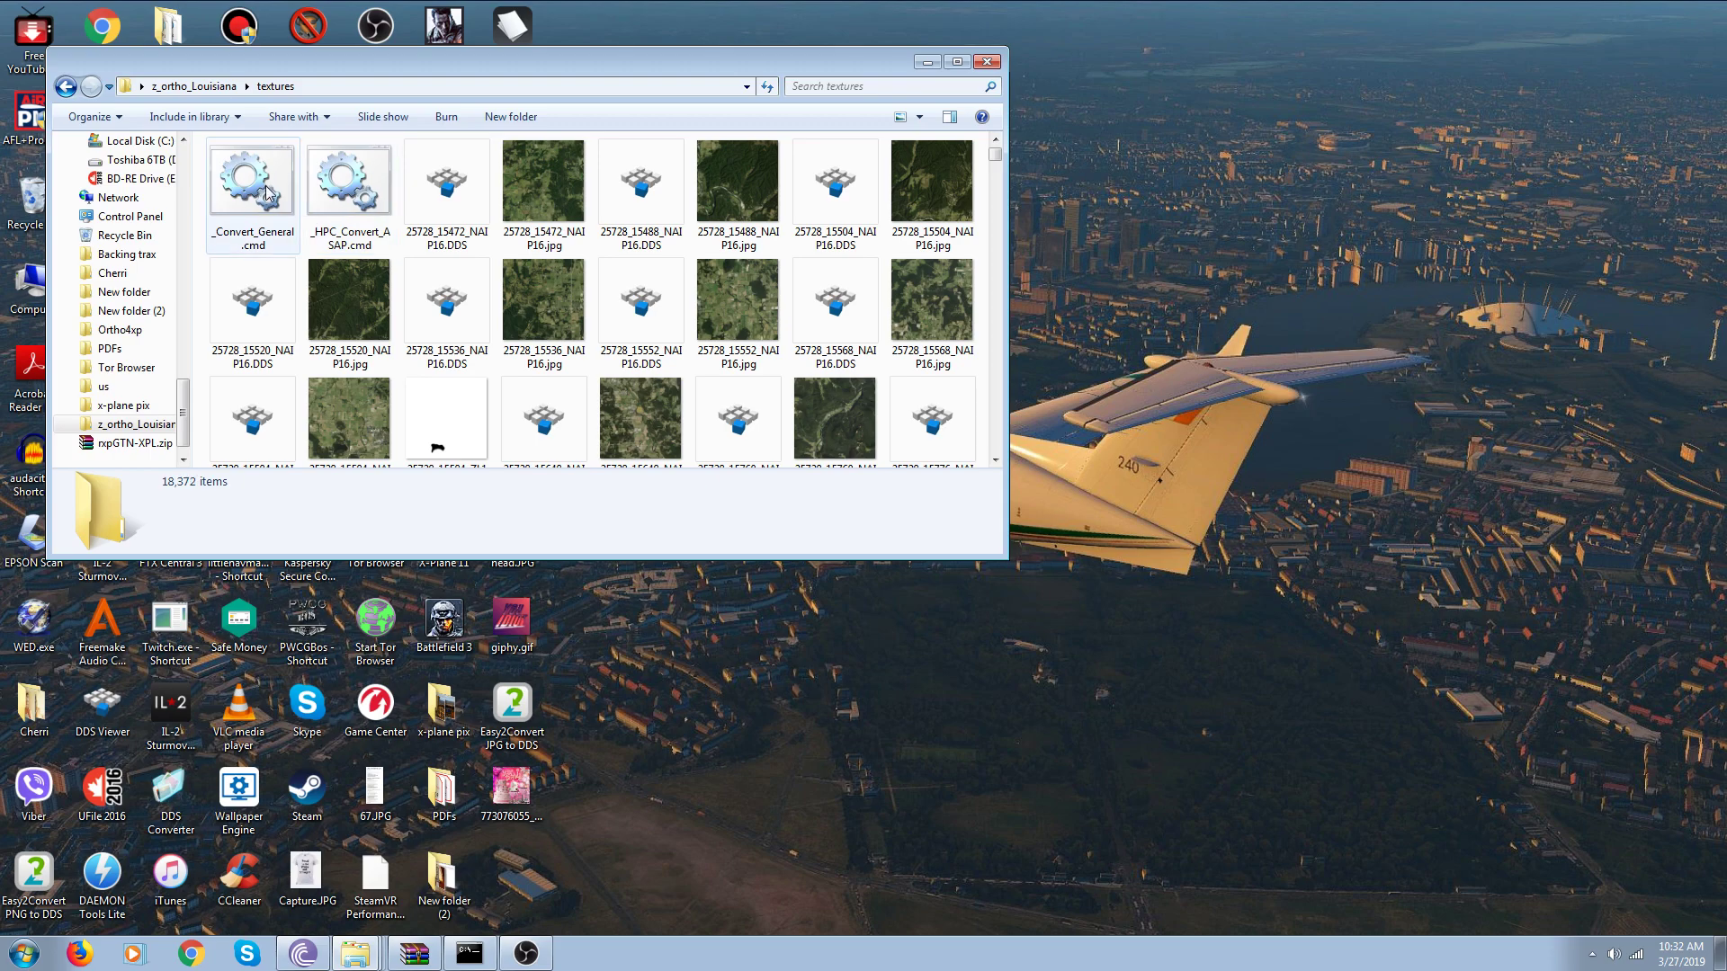
pyautogui.doubleClick(267, 191)
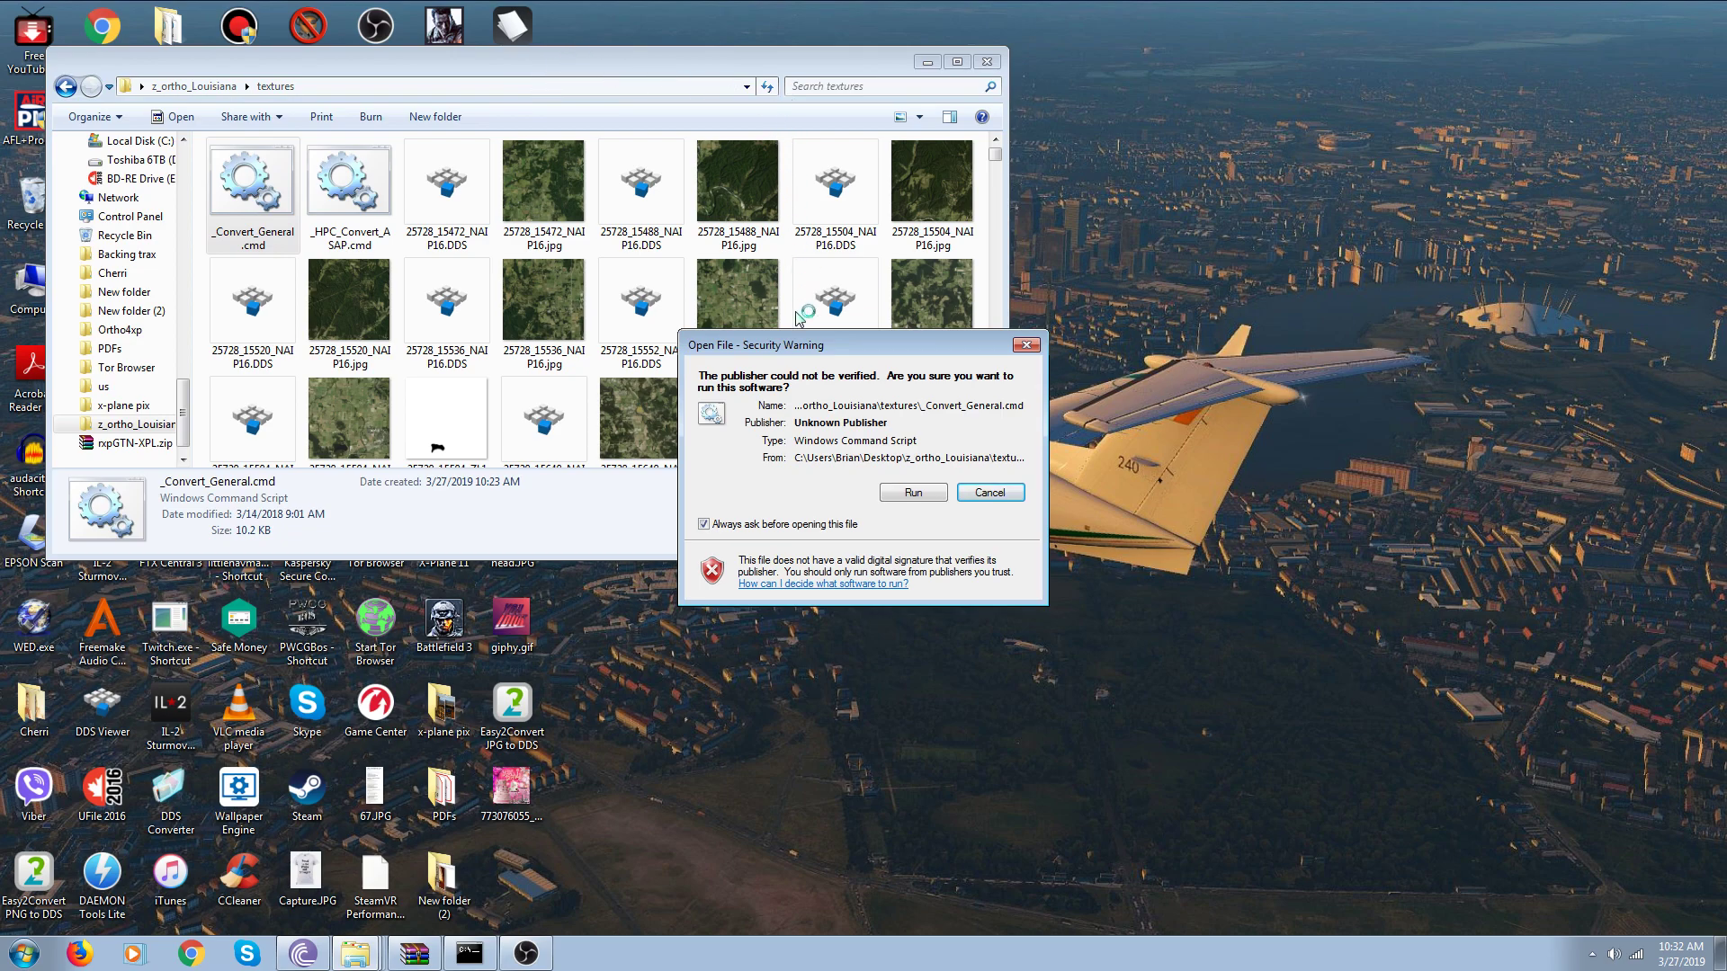
pyautogui.click(912, 493)
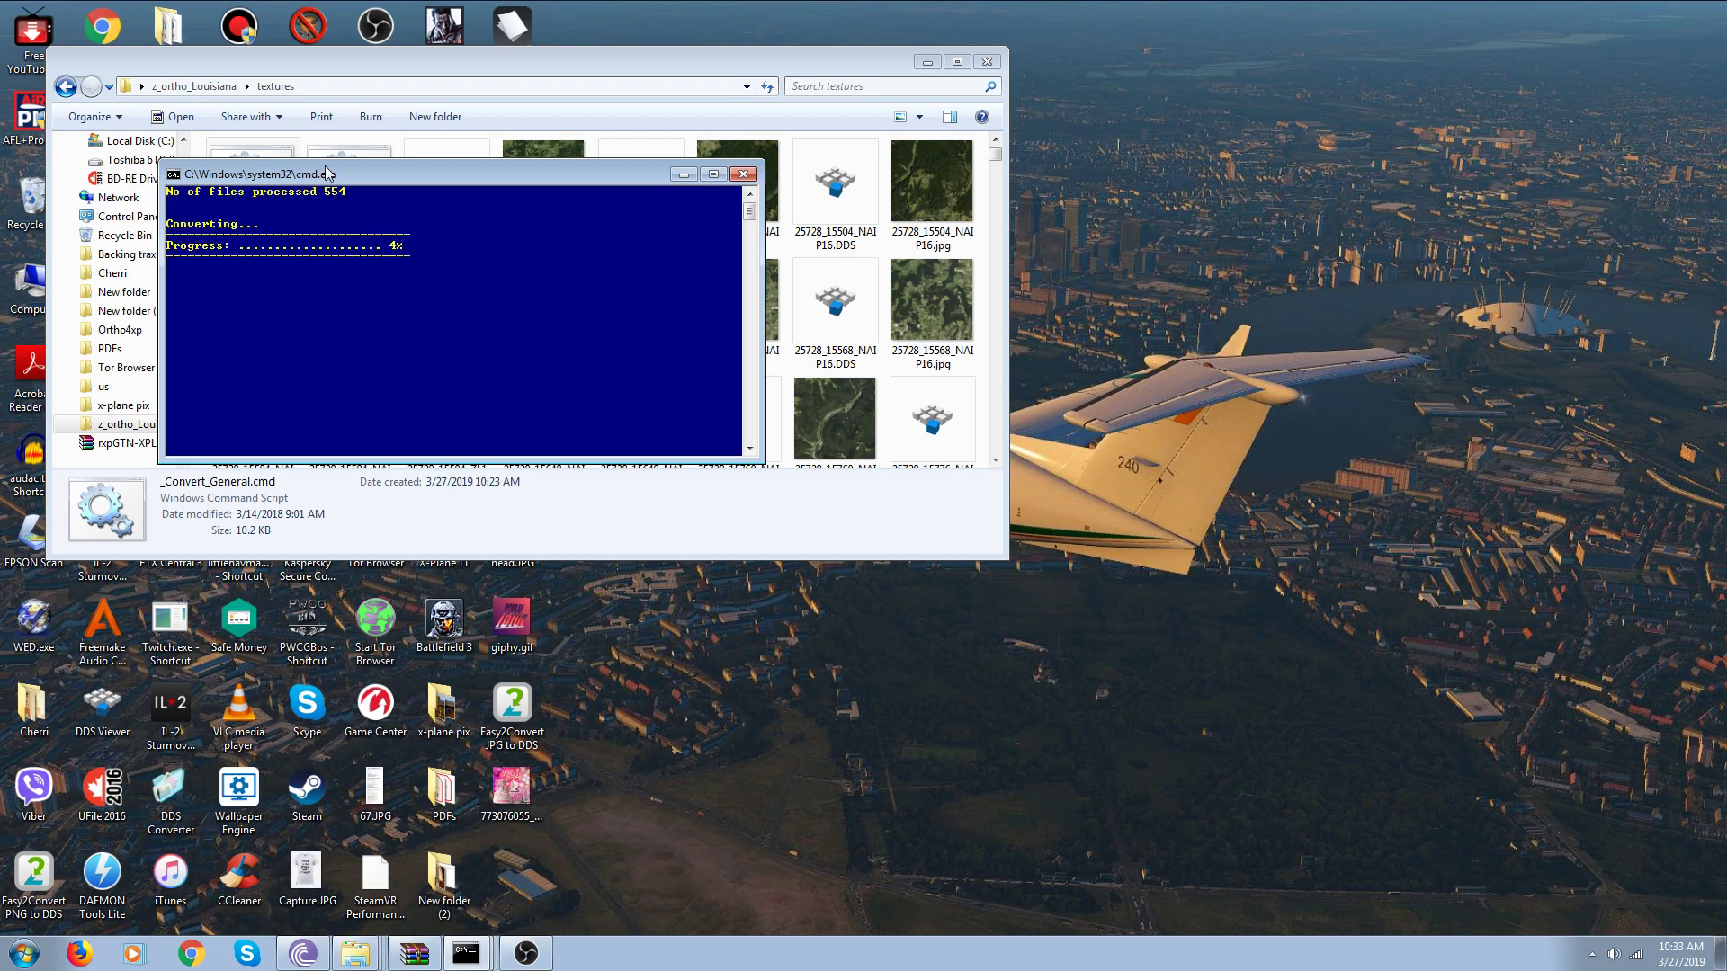
# Move the conversion console and textures folder window apart, and look through the DDS, JPG and PNG texture files.
pyautogui.moveTo(329, 175); pyautogui.dragTo(1214, 72)
pyautogui.moveTo(827, 72); pyautogui.dragTo(1323, 393)
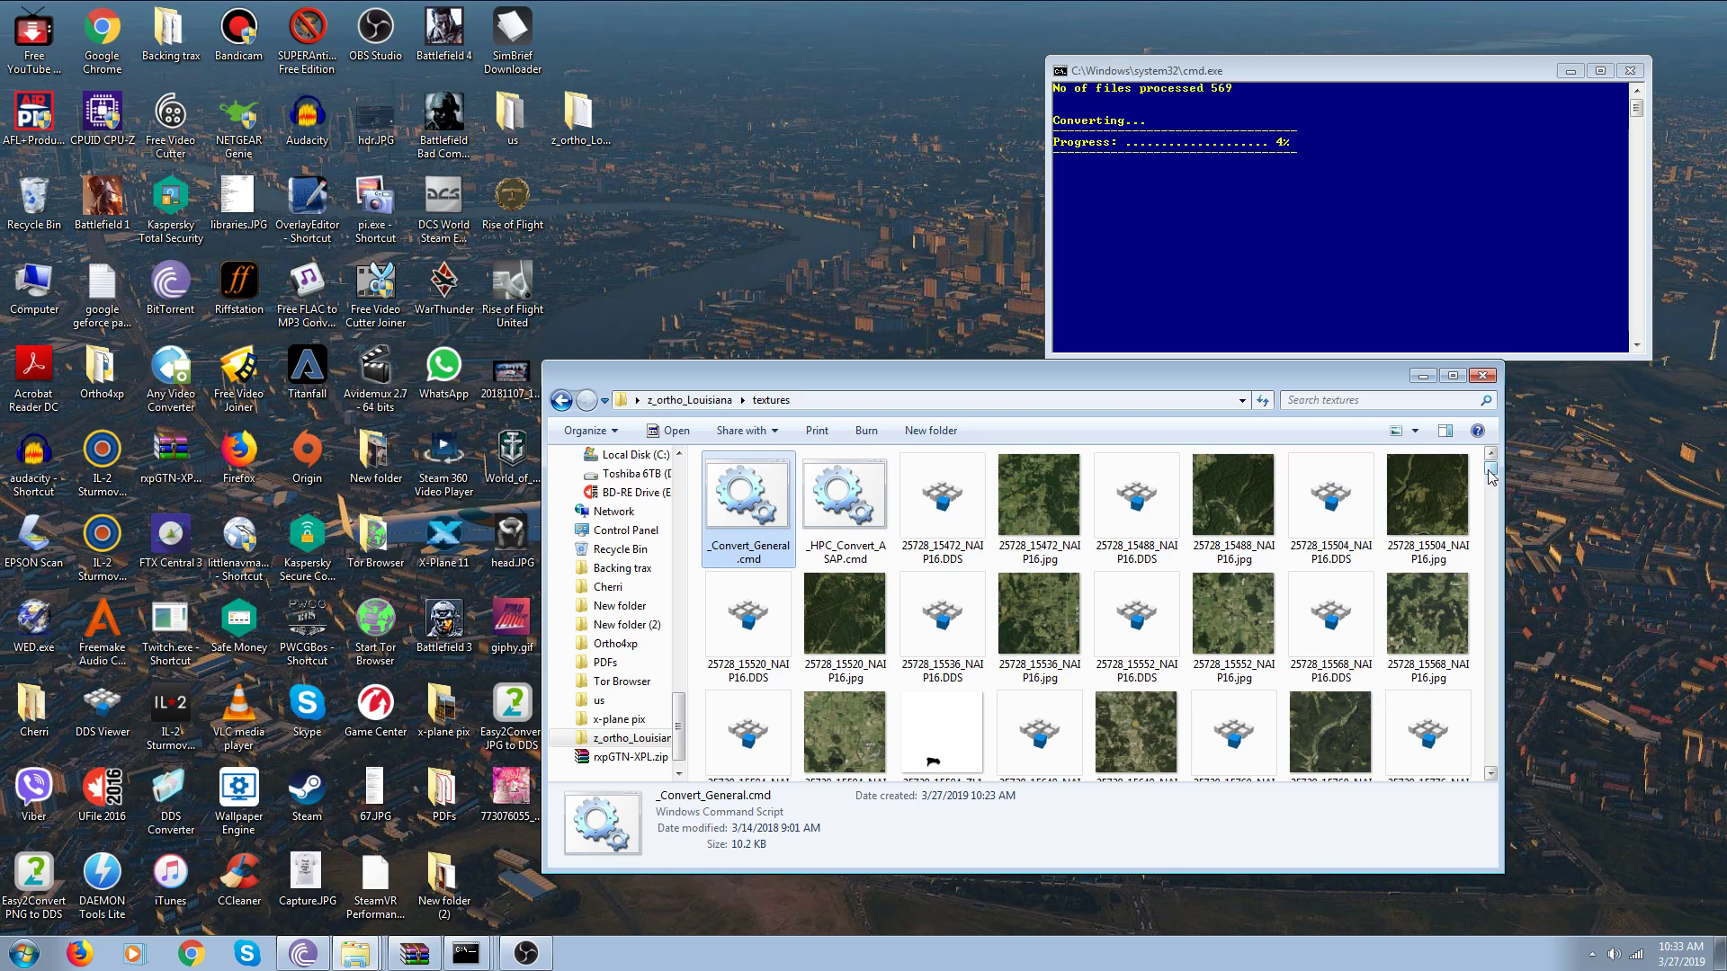
pyautogui.moveTo(1487, 466)
pyautogui.mouseDown()
pyautogui.moveTo(1498, 766)
pyautogui.moveTo(1479, 453)
pyautogui.mouseUp()
pyautogui.moveTo(1490, 472); pyautogui.dragTo(1490, 500)
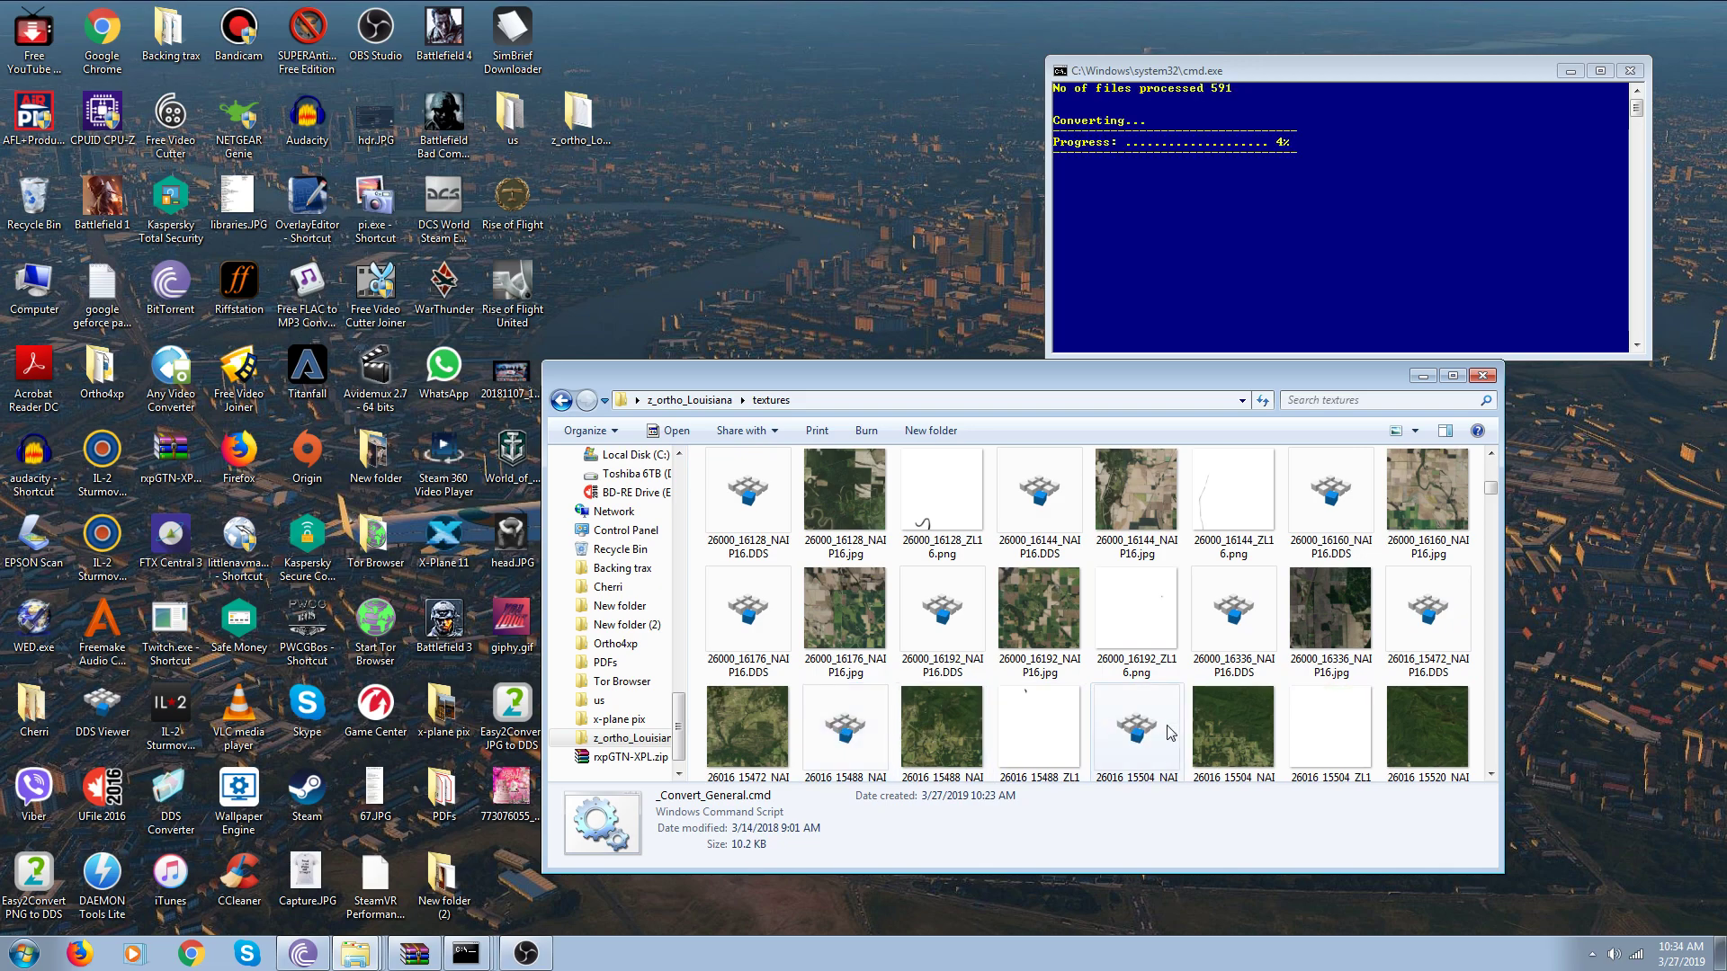
pyautogui.scroll(-3, 1250, 721)
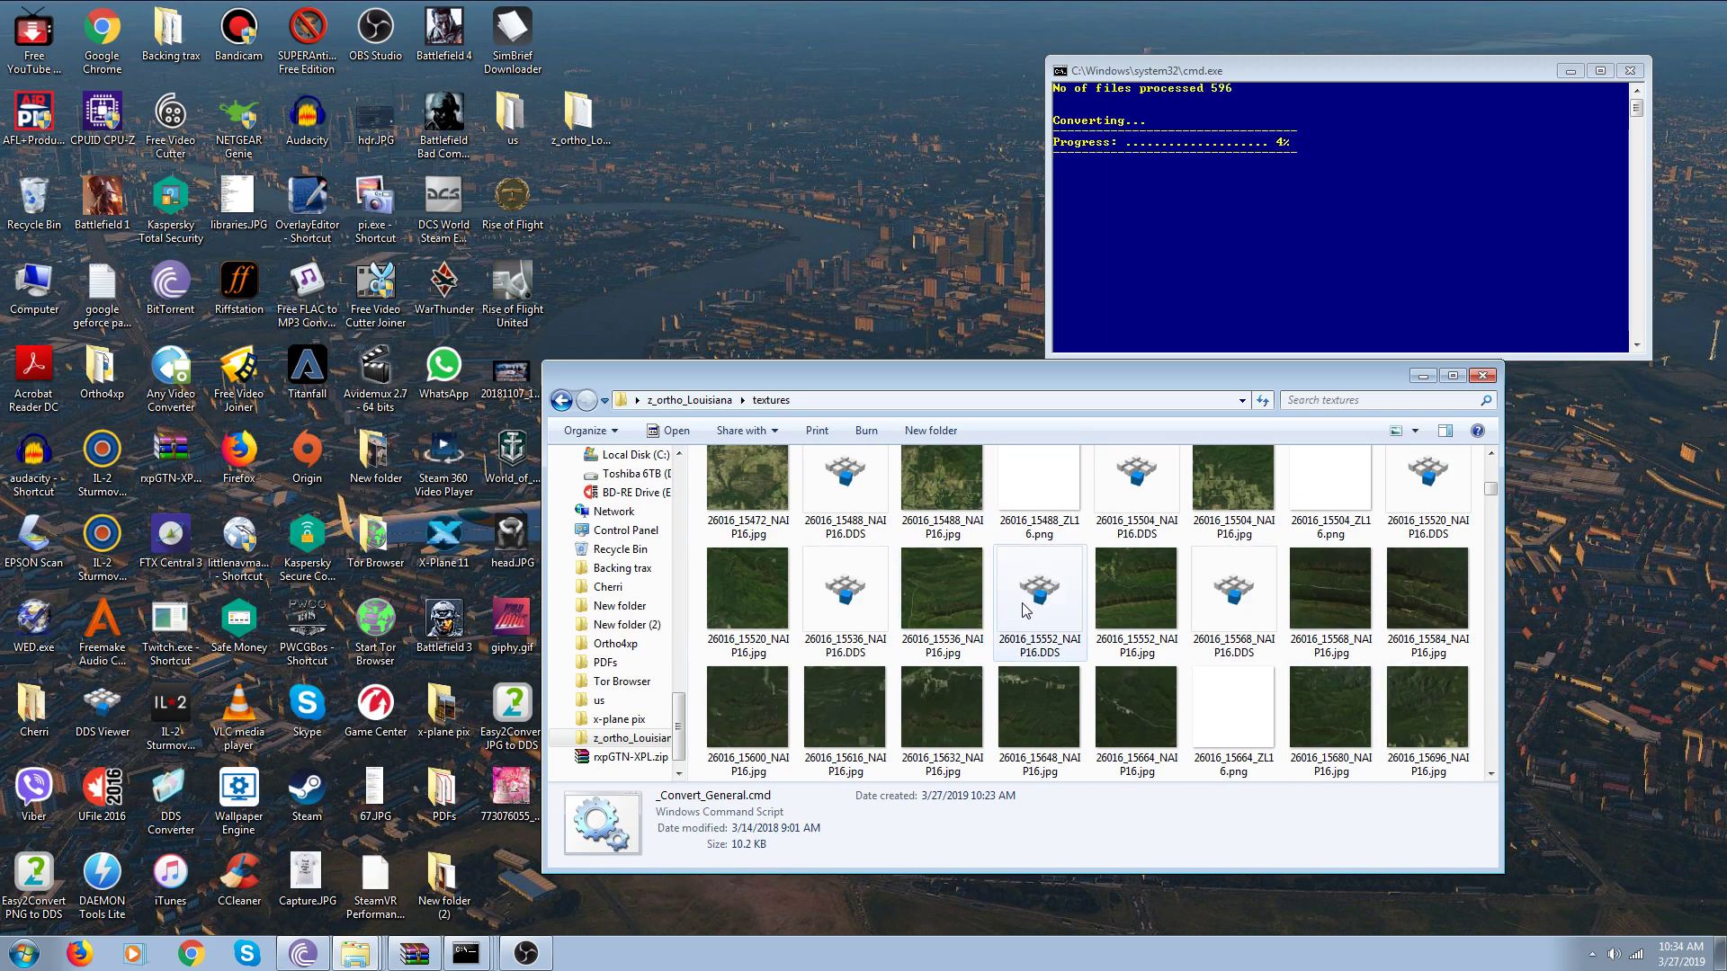
pyautogui.click(1422, 376)
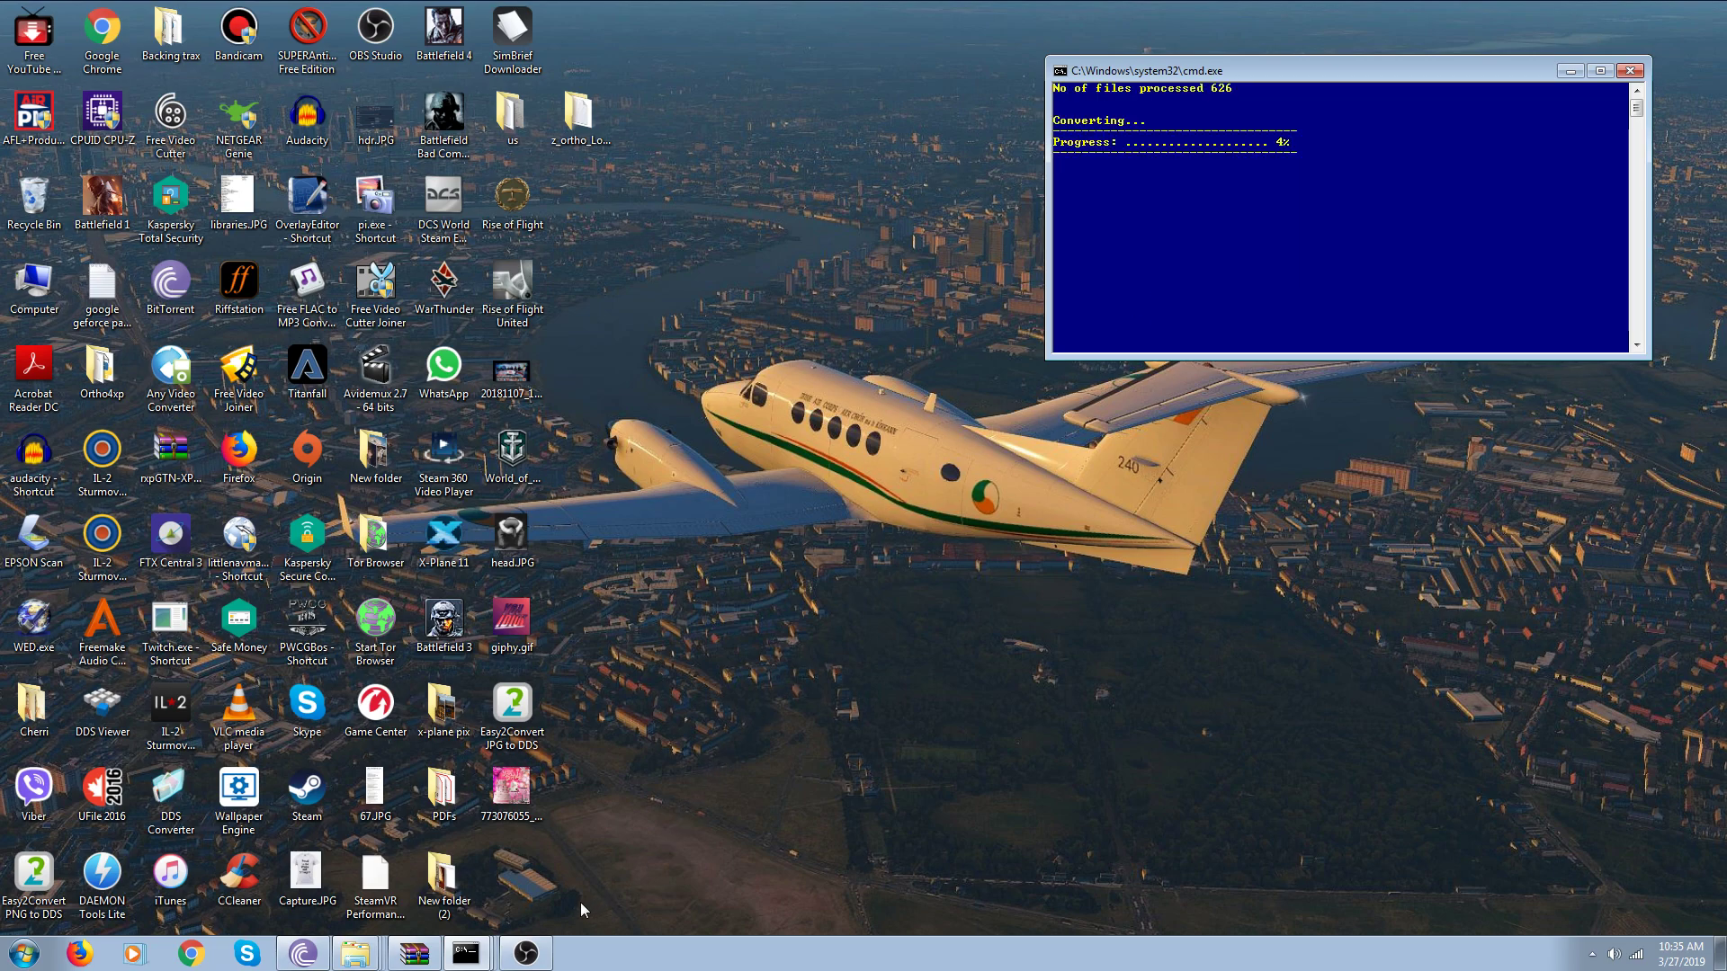
# Reopen the textures folder inside z_ortho_Louisiana while the DDS conversion runs.
pyautogui.doubleClick(578, 128)
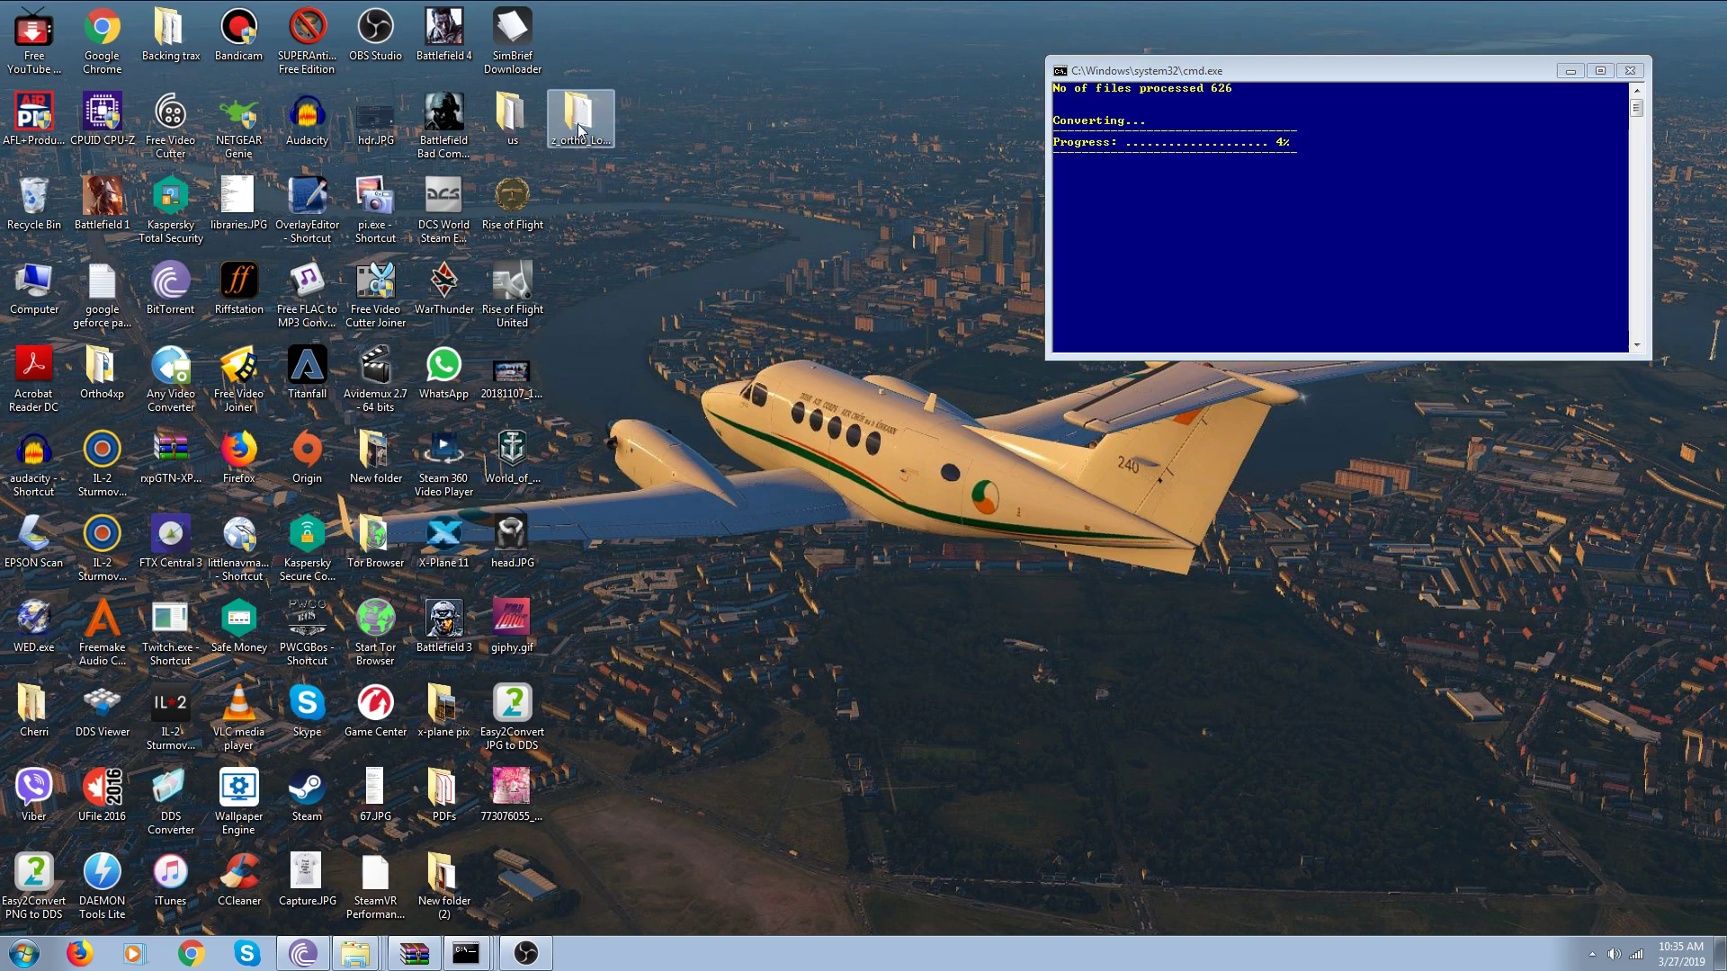
pyautogui.click(761, 544)
pyautogui.doubleClick(761, 544)
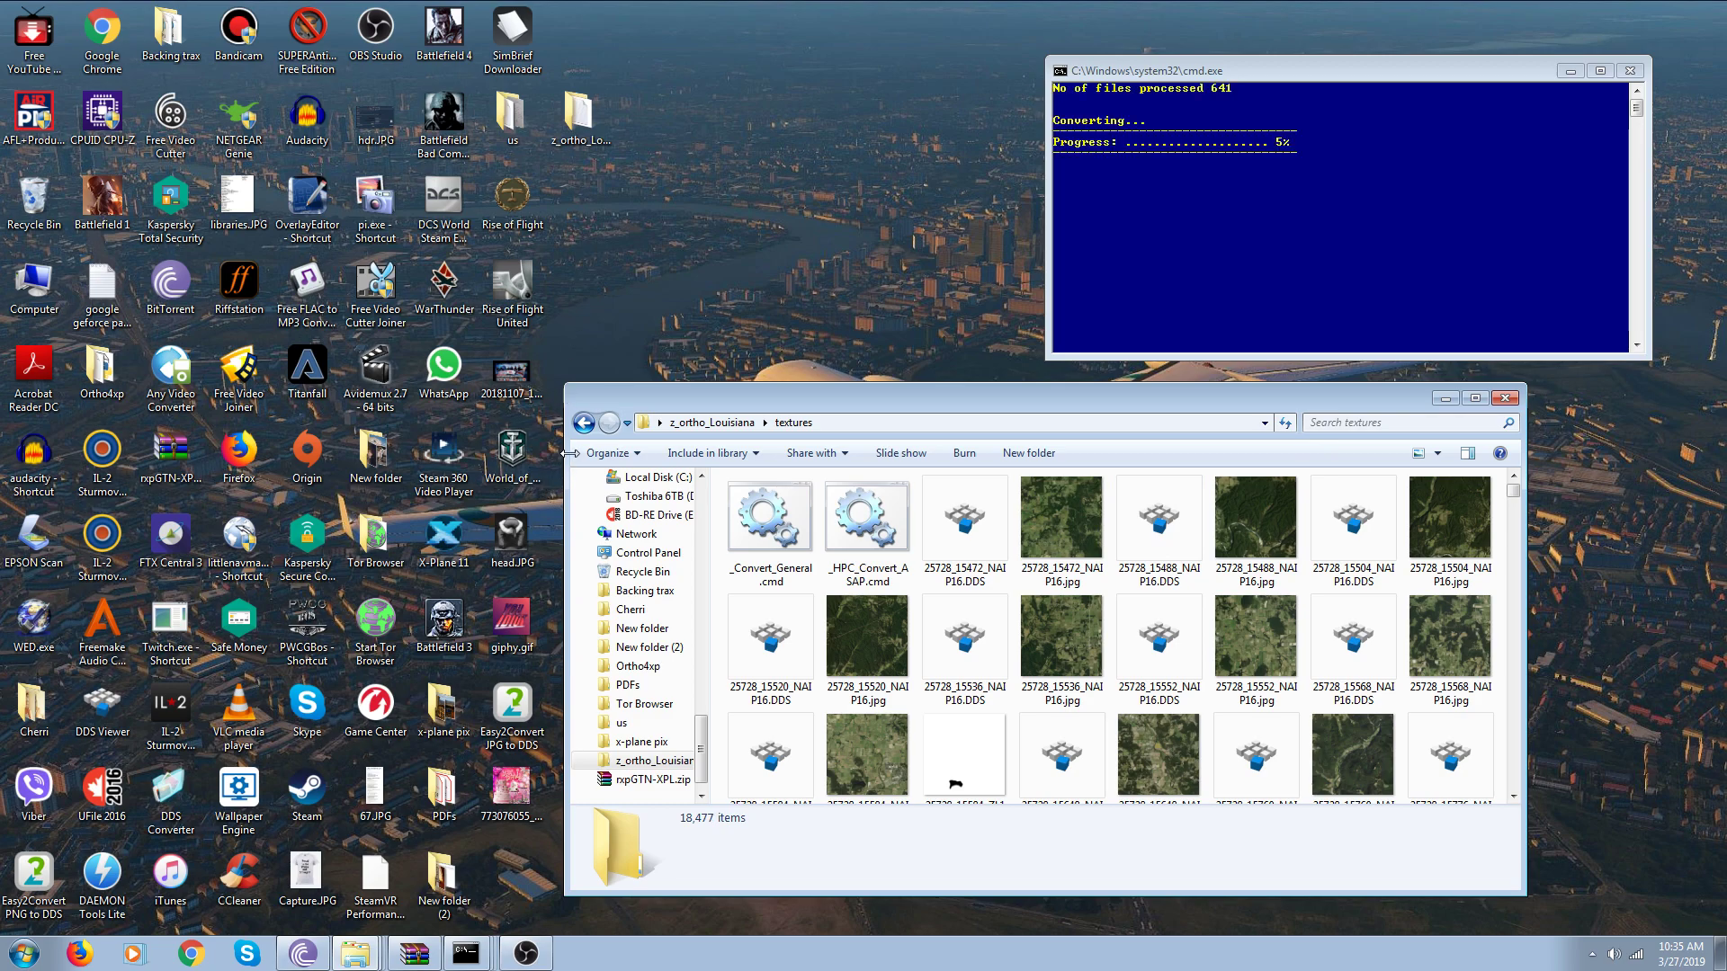
pyautogui.click(514, 959)
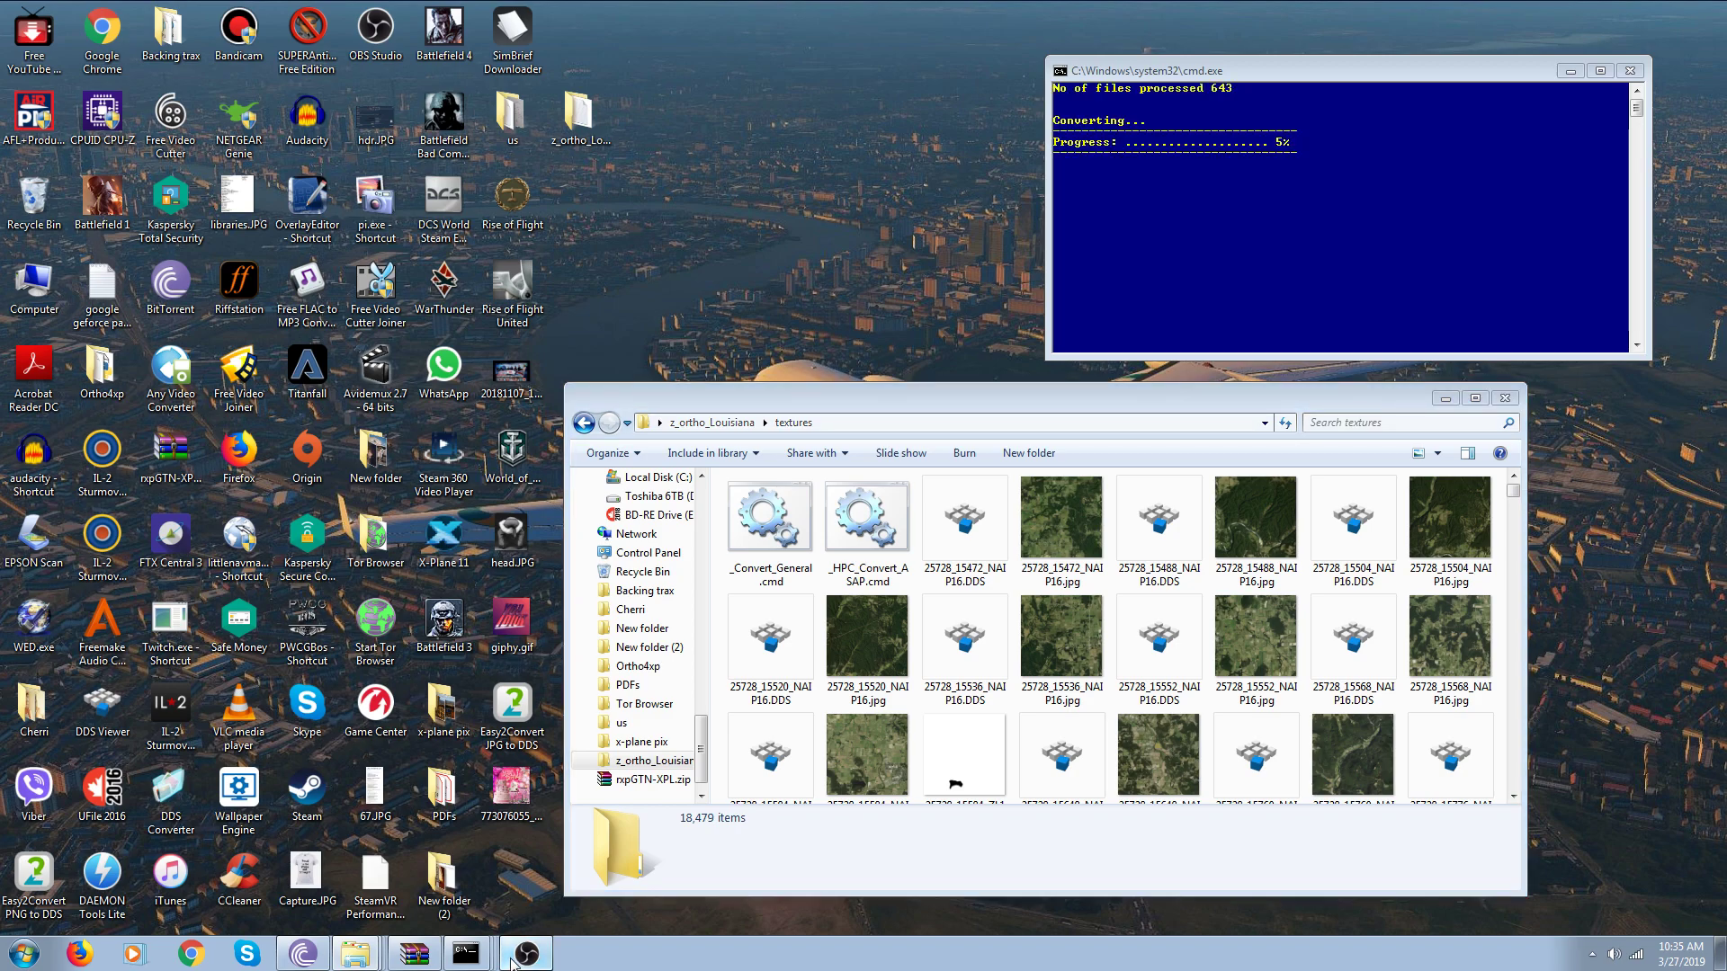